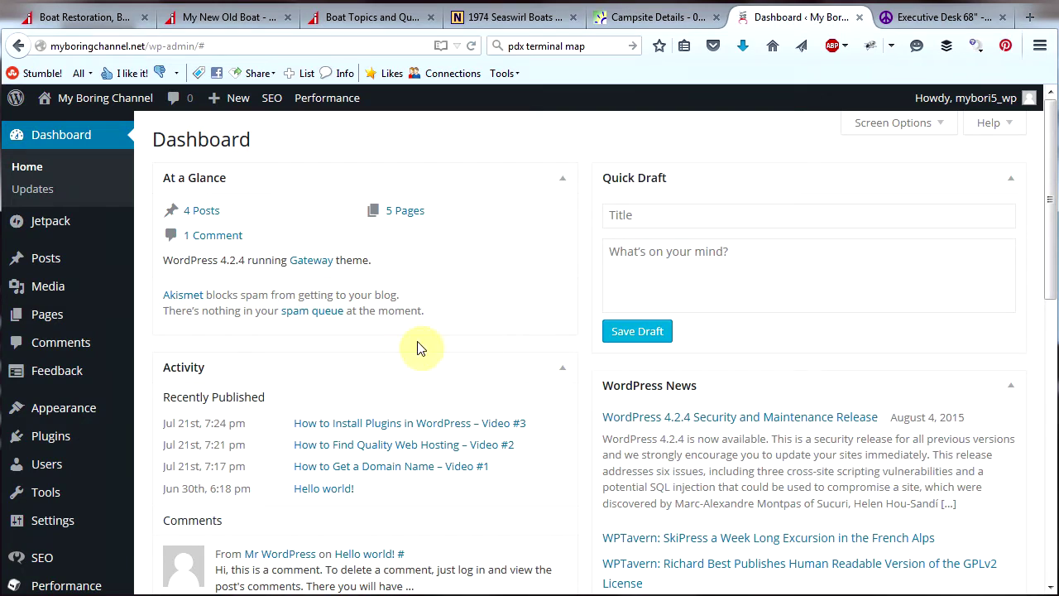
View the media library, and open the post "How to Get a Domain Name – Video #1" for editing.
mouse_move(49, 298)
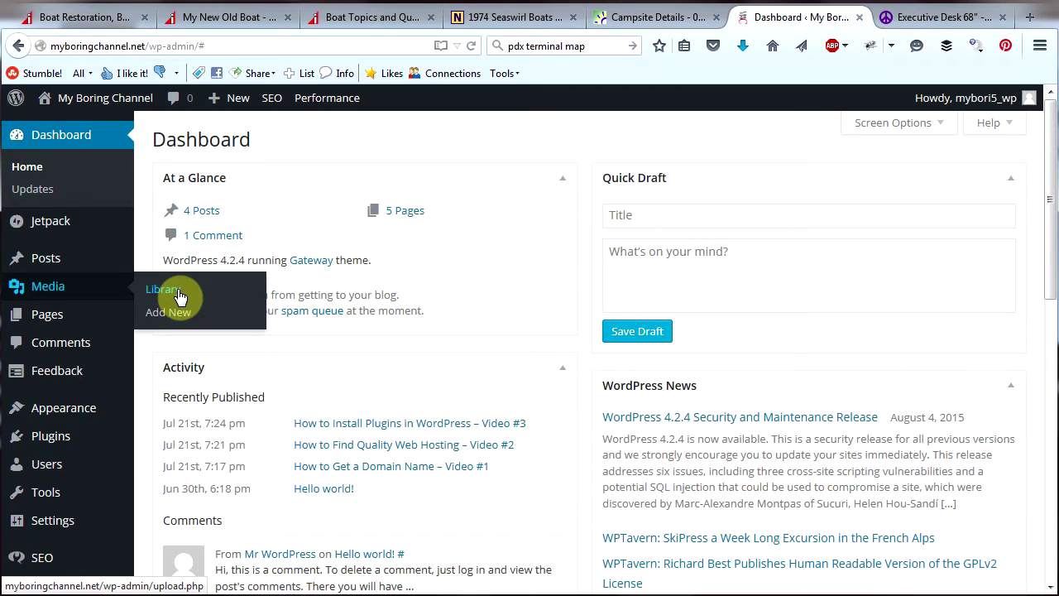
left_click(172, 296)
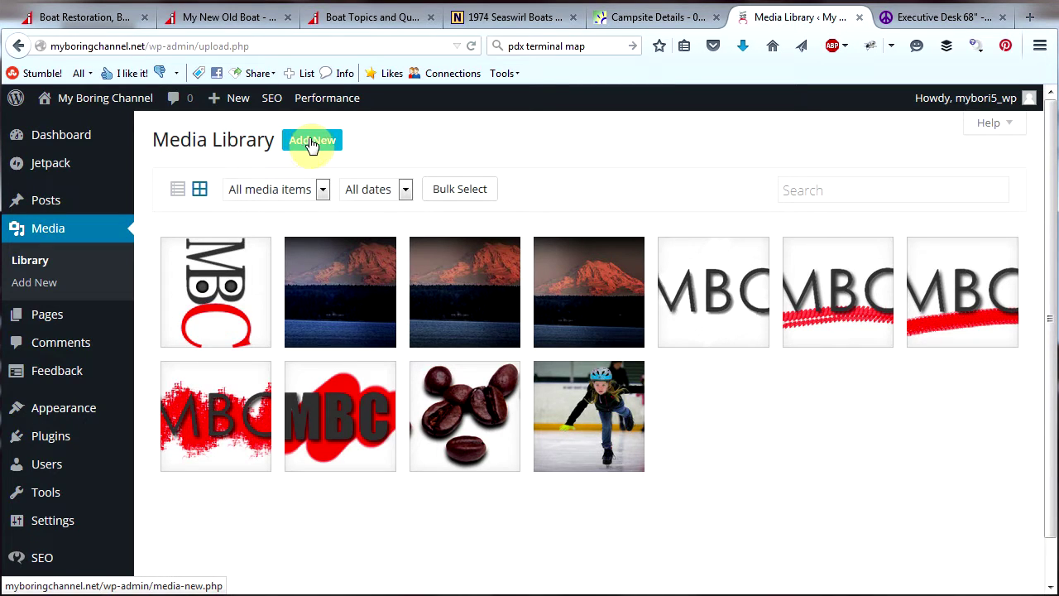
mouse_move(48, 201)
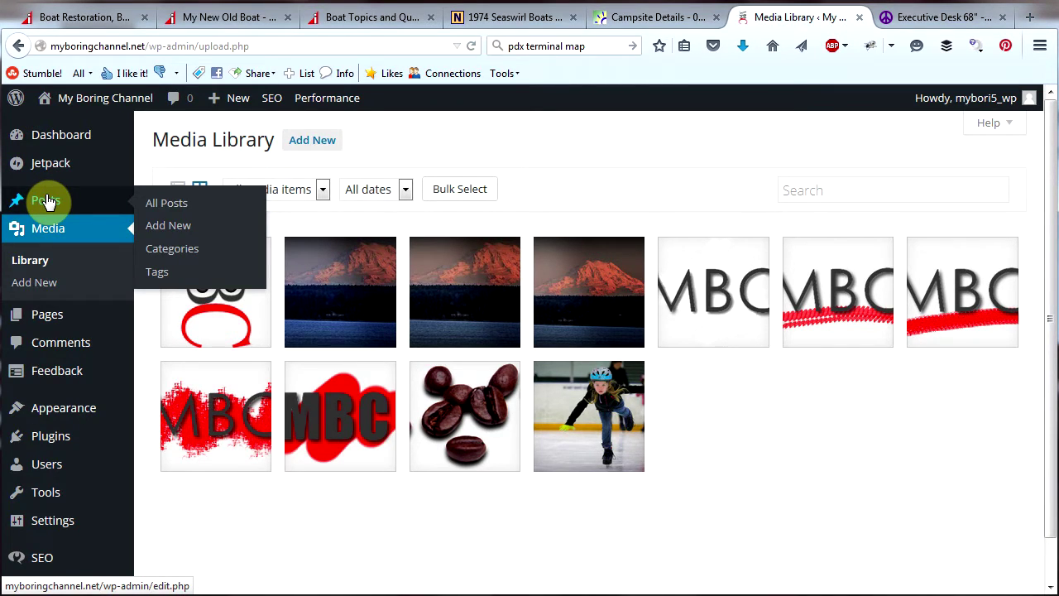
left_click(166, 206)
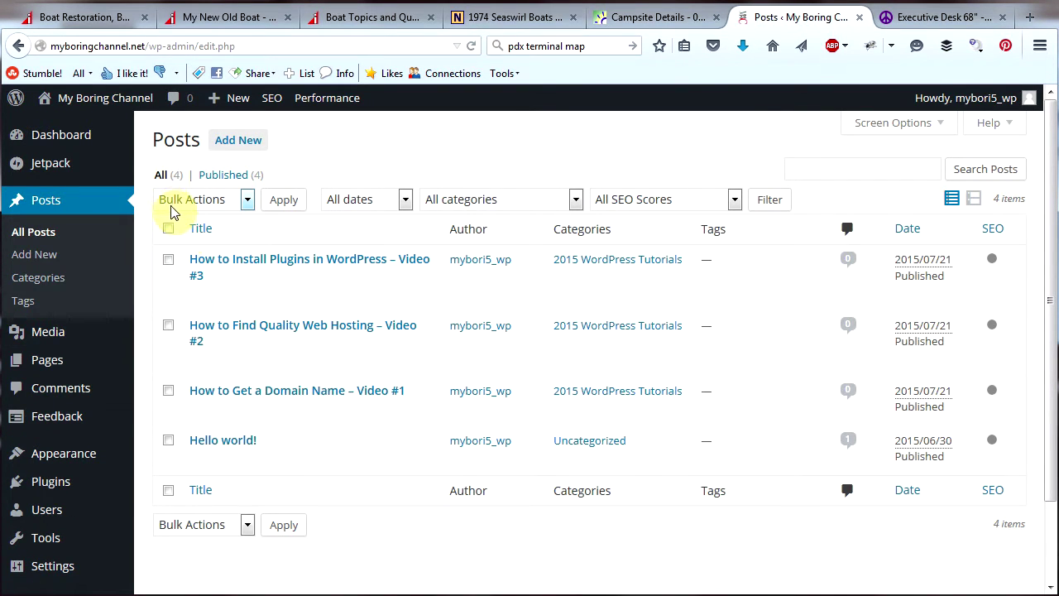
mouse_move(294, 393)
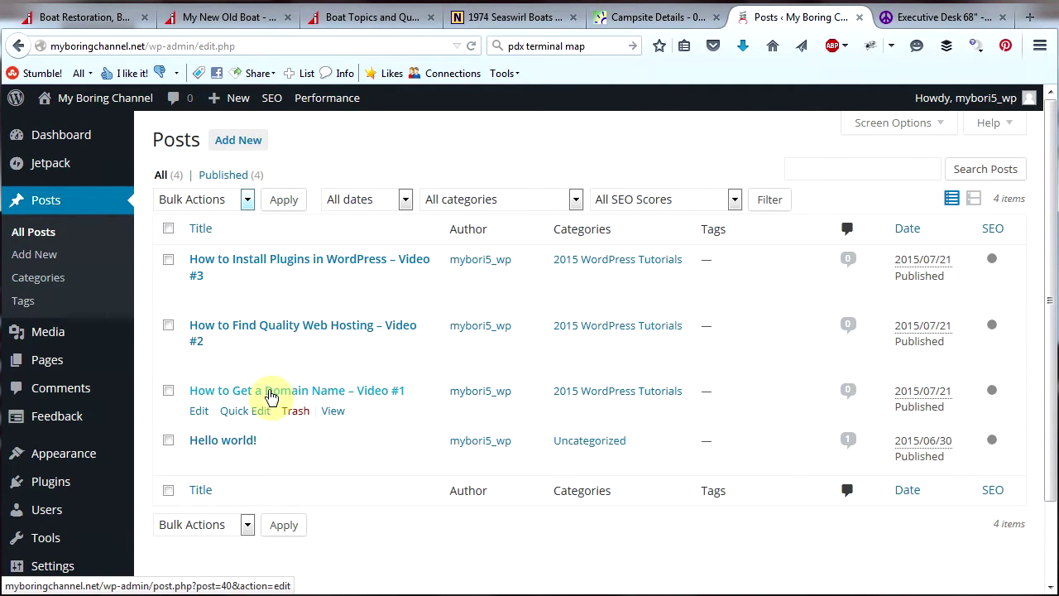
left_click(197, 411)
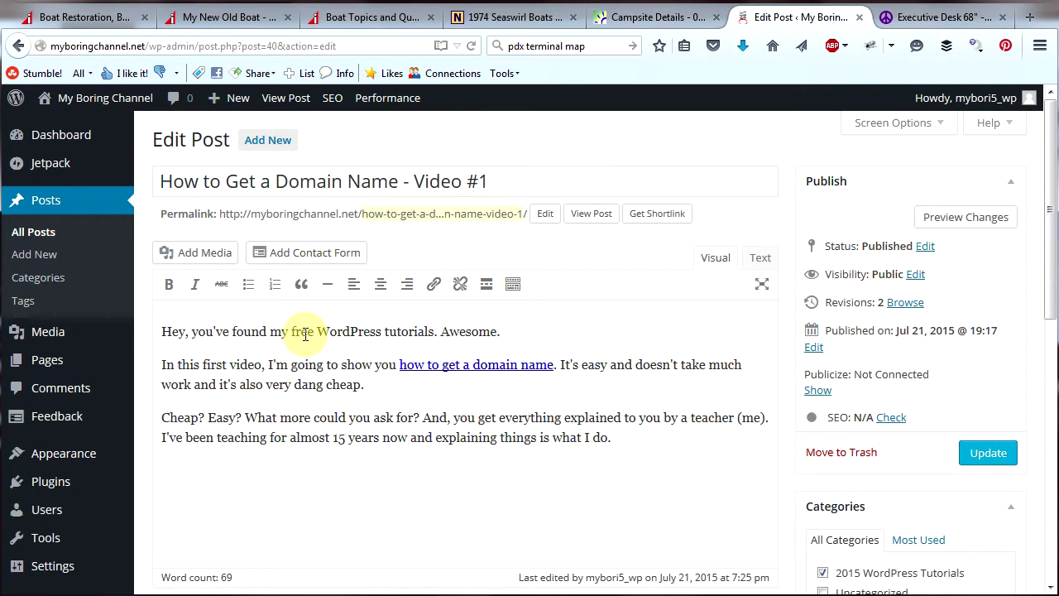
Upload the "misc backyard 133" picture from the images folder as media for the beginning of the post text.
left_click(163, 331)
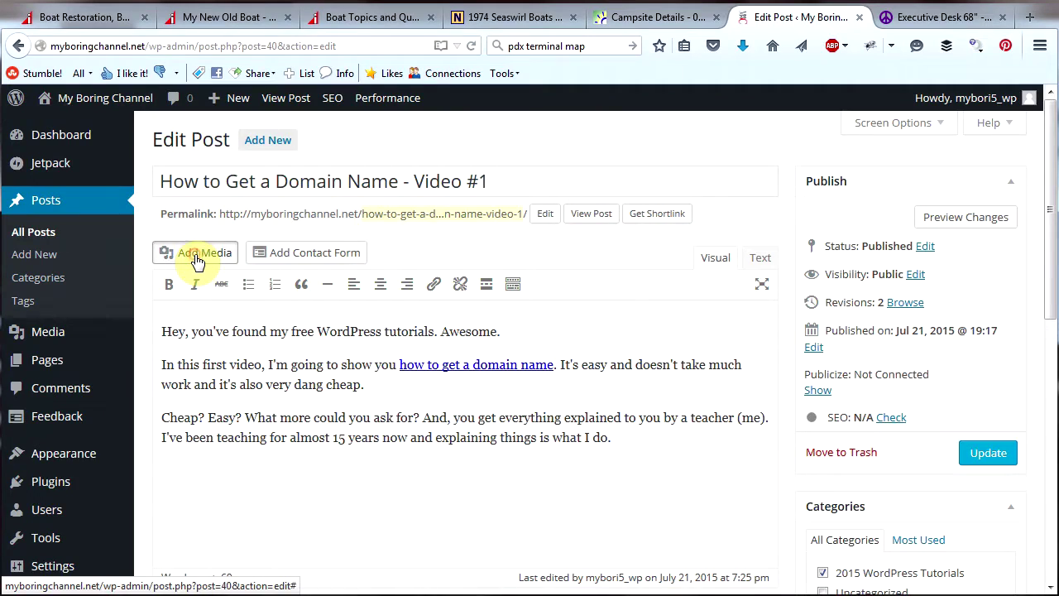
left_click(197, 261)
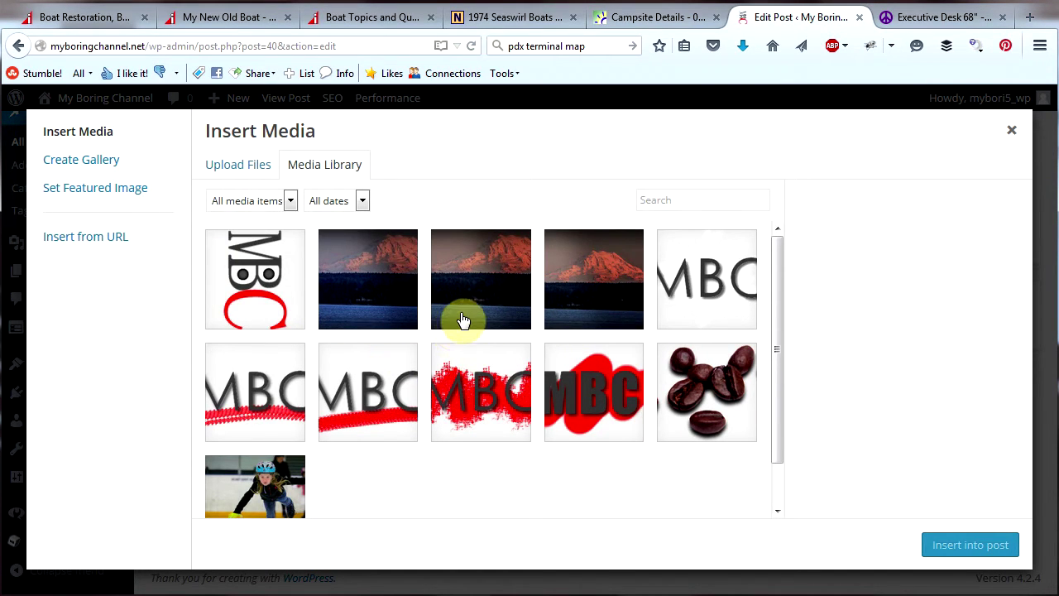
left_click(232, 170)
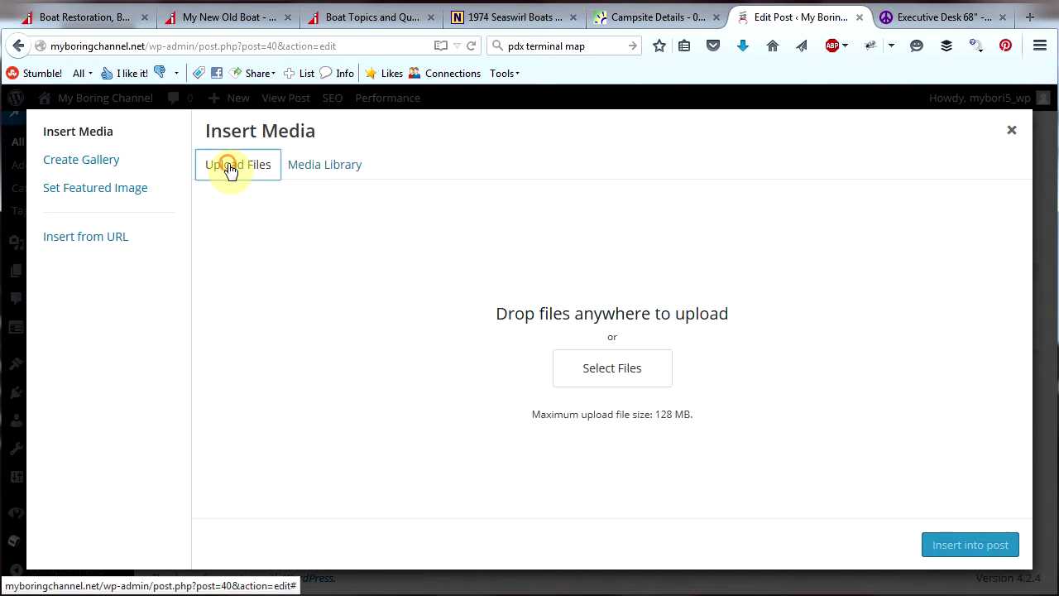
left_click(610, 375)
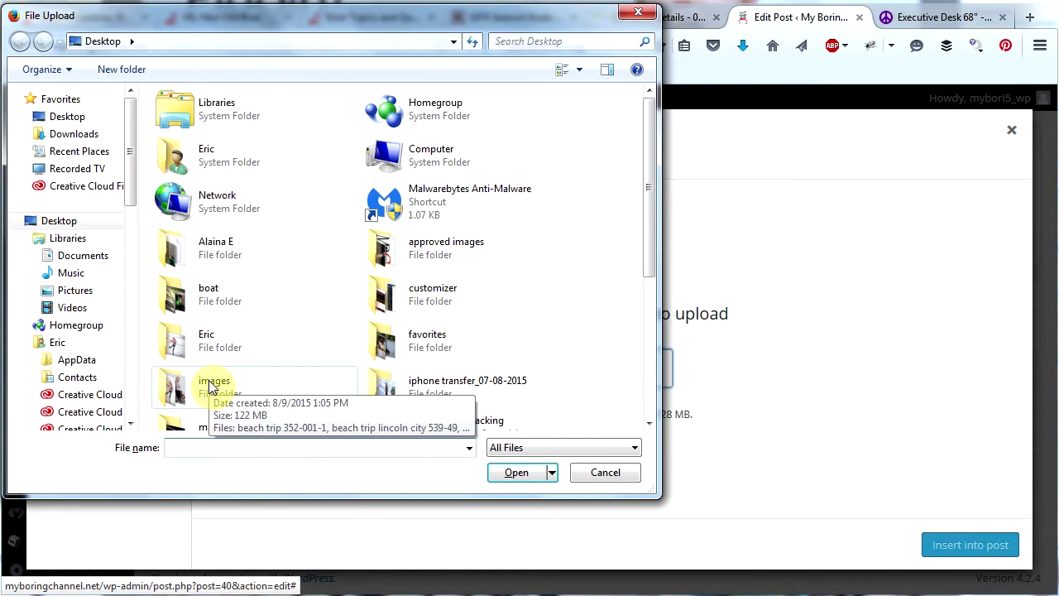
double_click(212, 387)
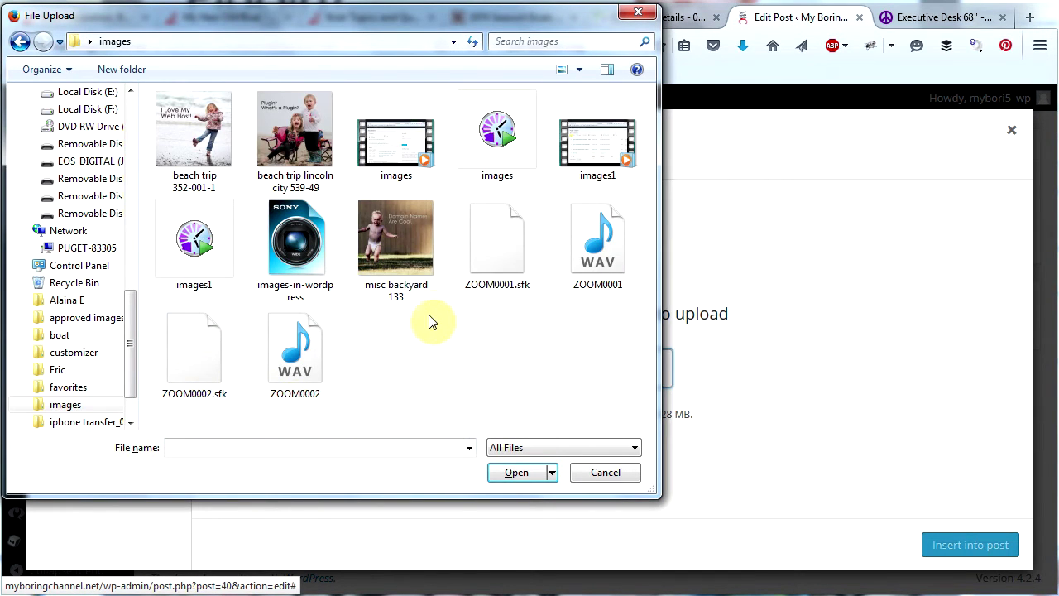
double_click(397, 235)
Title the uploaded image "domain name", set its alt text to "Little smiling boy running in my yard.", and insert it into the post.
left_click_drag(960, 320, 857, 343)
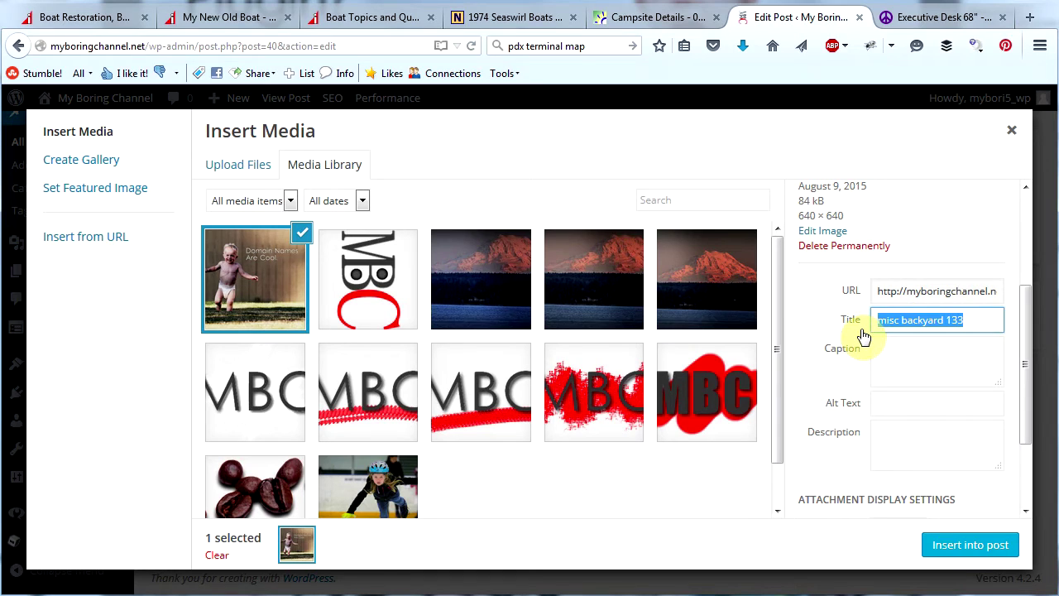
type("domain name")
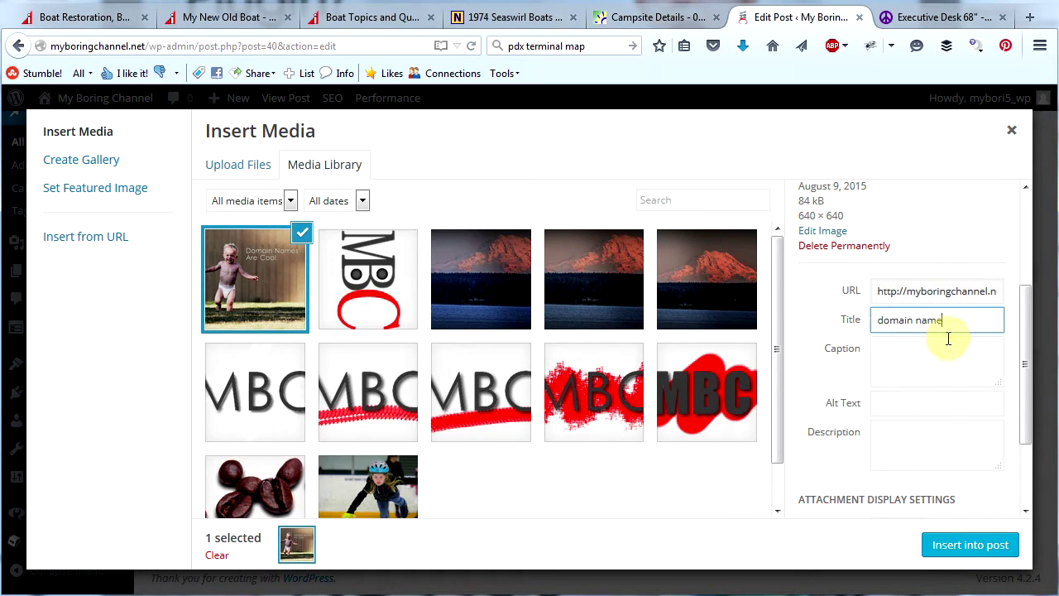
left_click(886, 405)
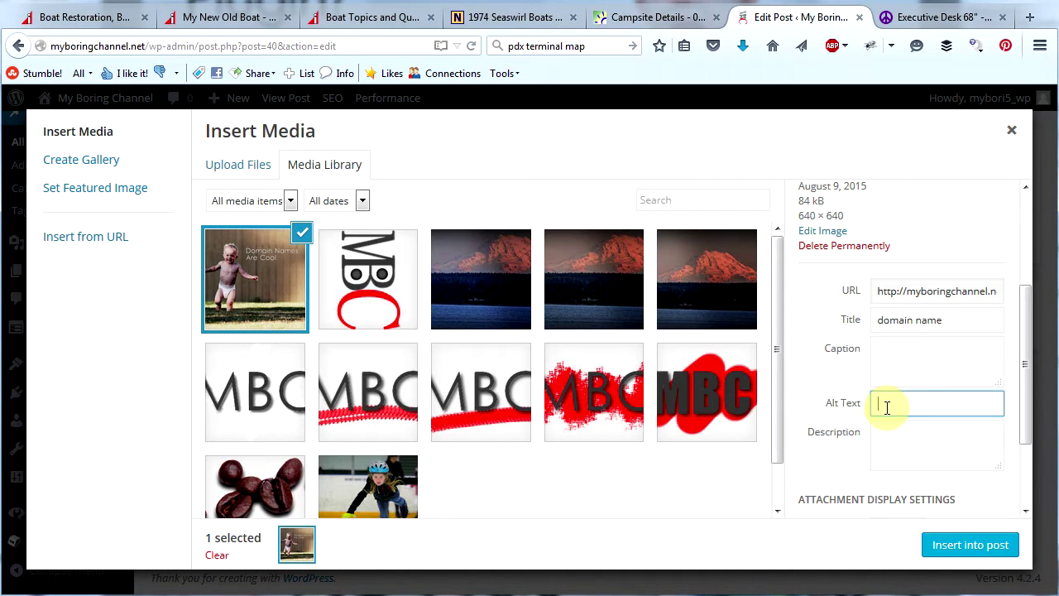
key("ctrl+v")
key("Home")
key("ctrl+Right")
type("smiling")
left_click(960, 545)
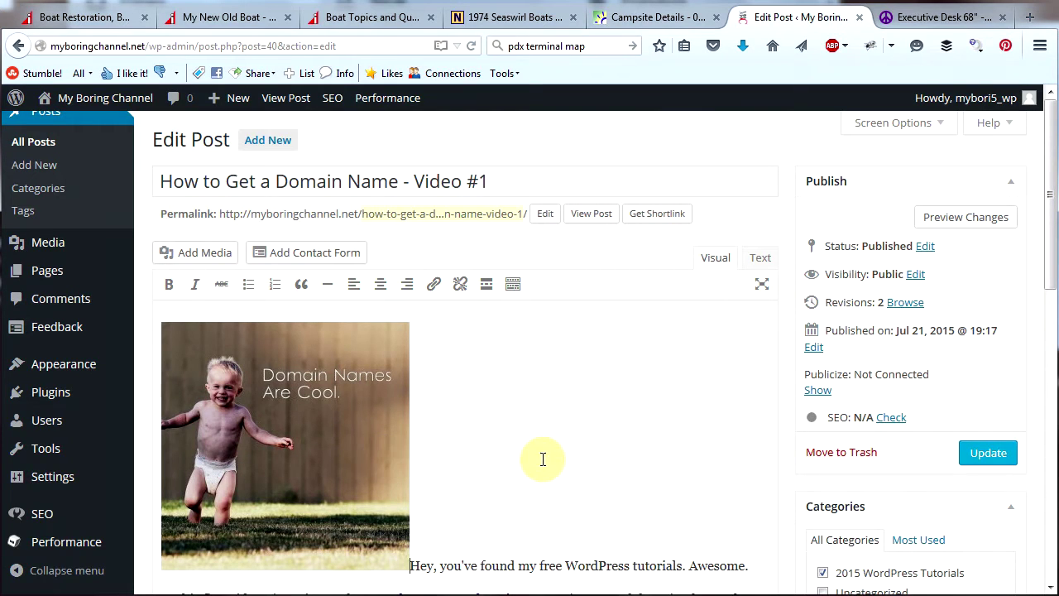
Align the inserted picture left so the post text wraps beside it.
scroll(659, 391, "down", 2)
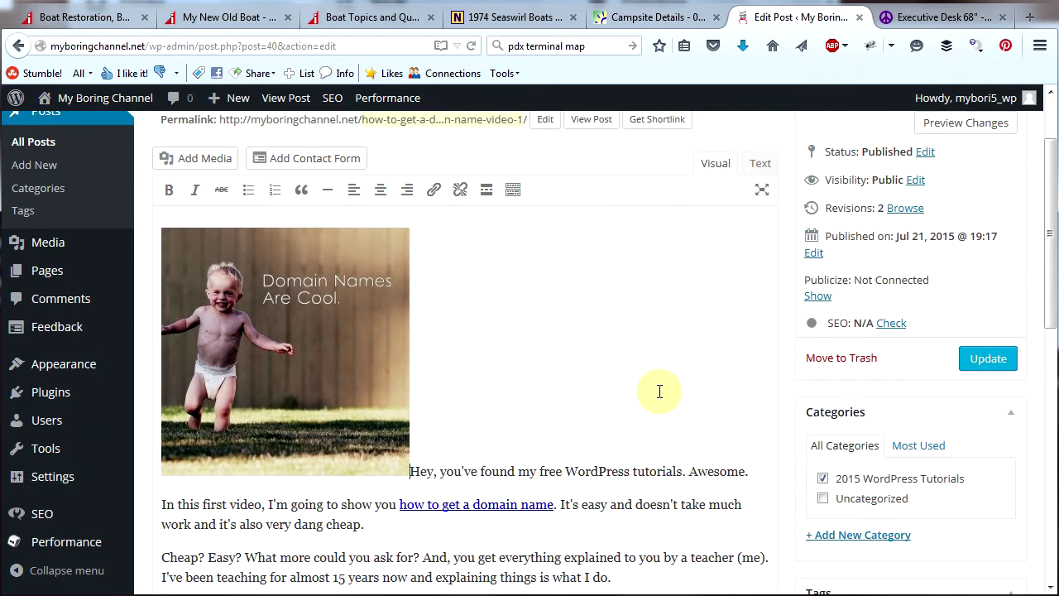
left_click(299, 363)
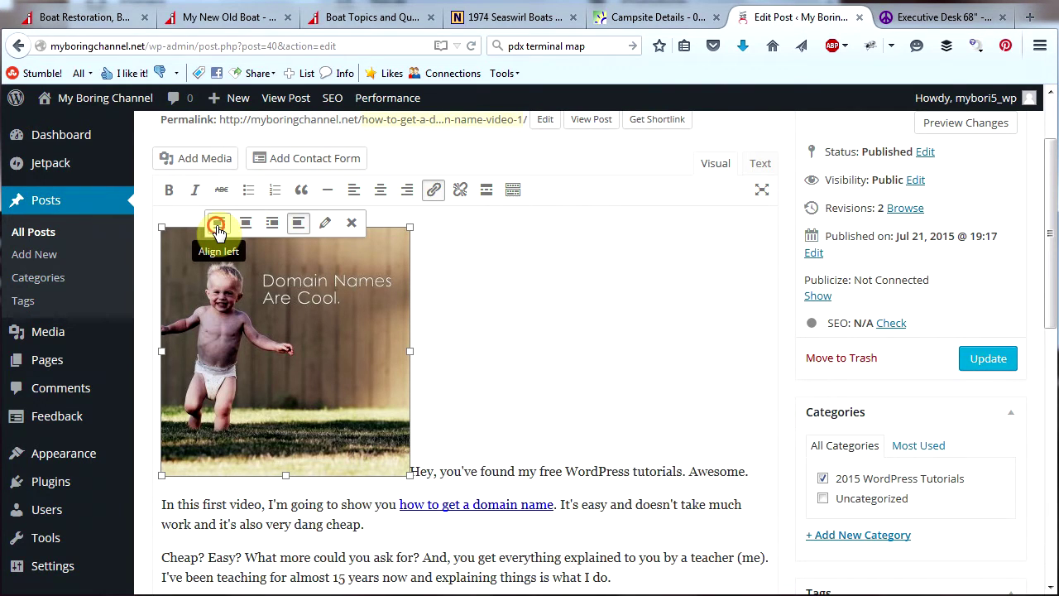
left_click(219, 230)
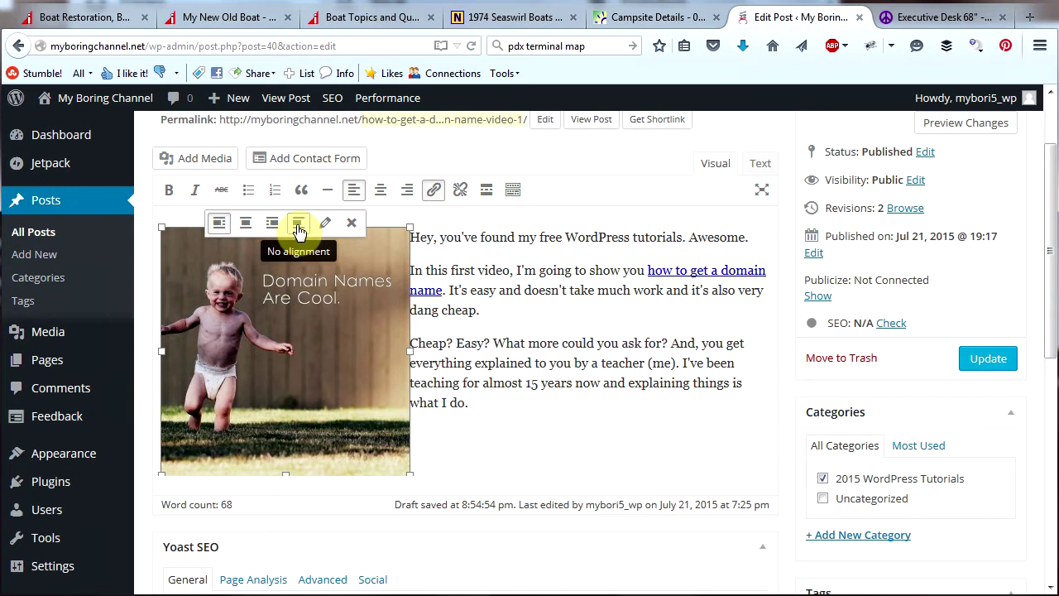
Review the inserted picture's caption, display and link settings in its image details, and close them without changes.
scroll(294, 232, "down", 1)
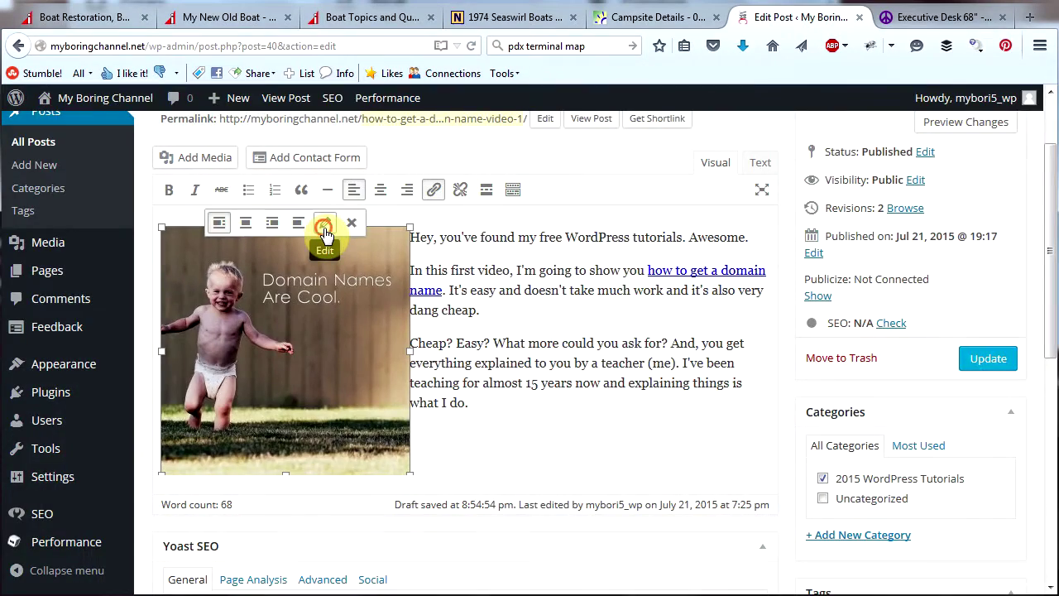
left_click(325, 231)
left_click(292, 182)
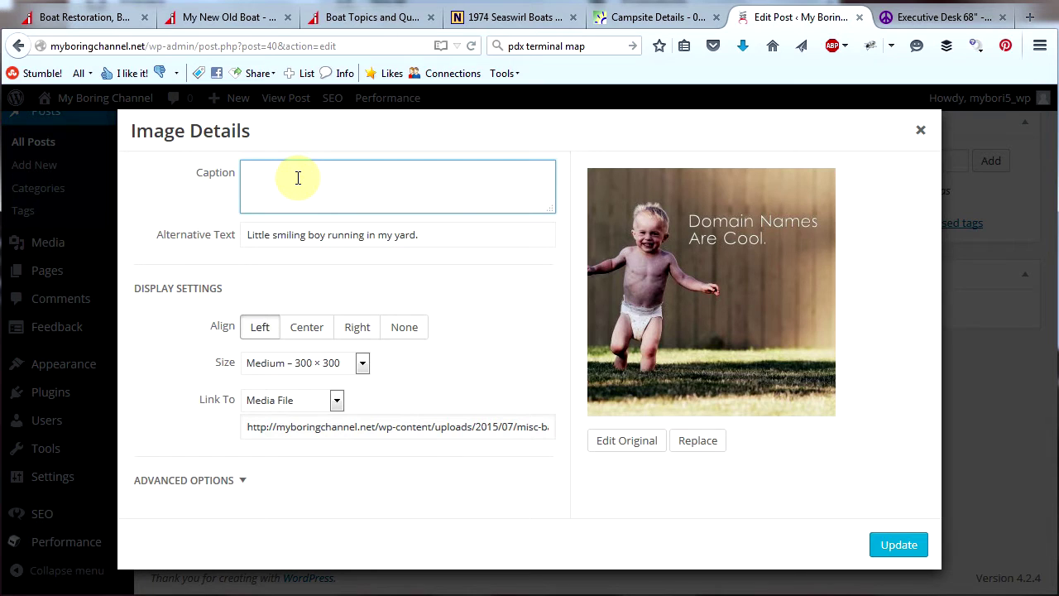
left_click(298, 401)
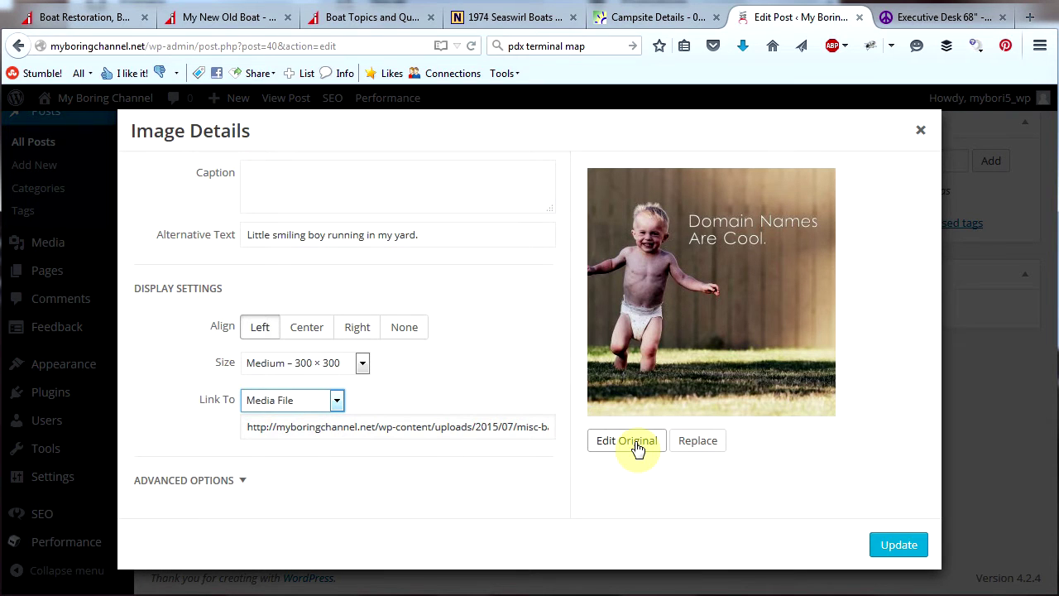
left_click(908, 545)
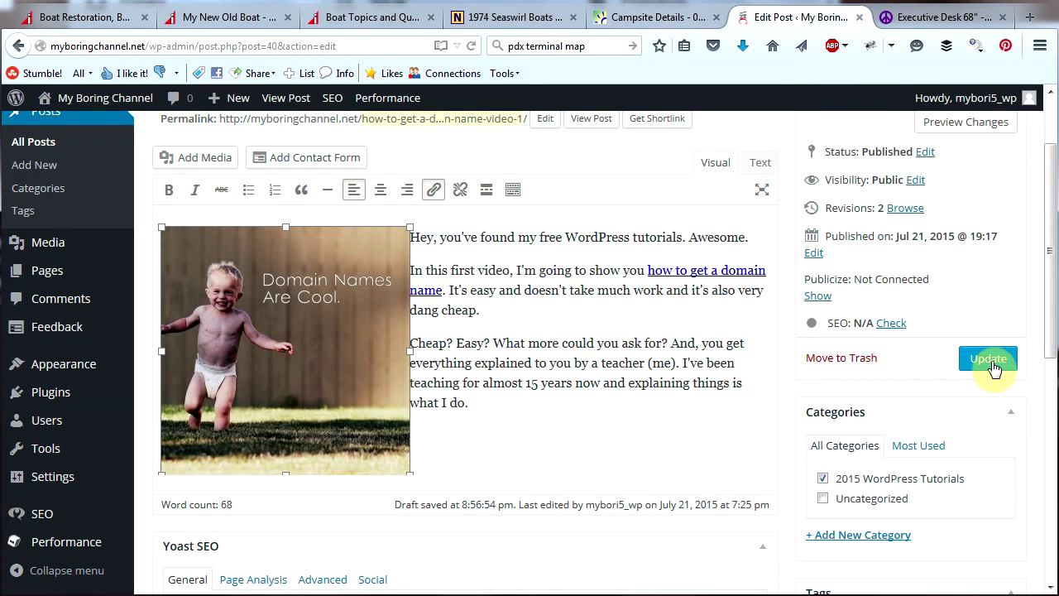
Update the post and view the published page to check how the picture sits beside the text.
left_click(991, 362)
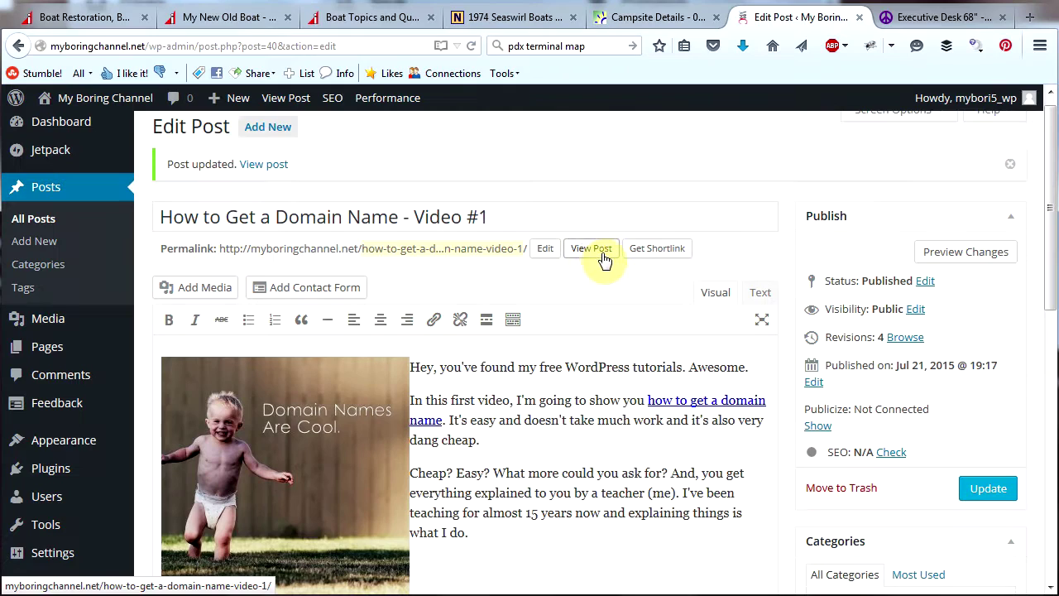
left_click(600, 252)
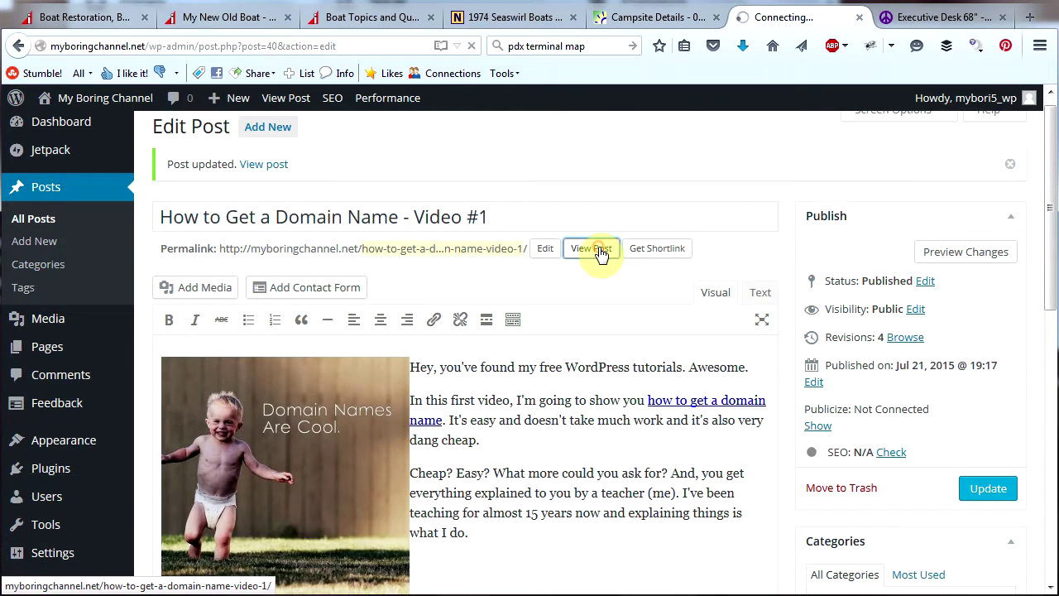
left_click_drag(1051, 207, 1053, 256)
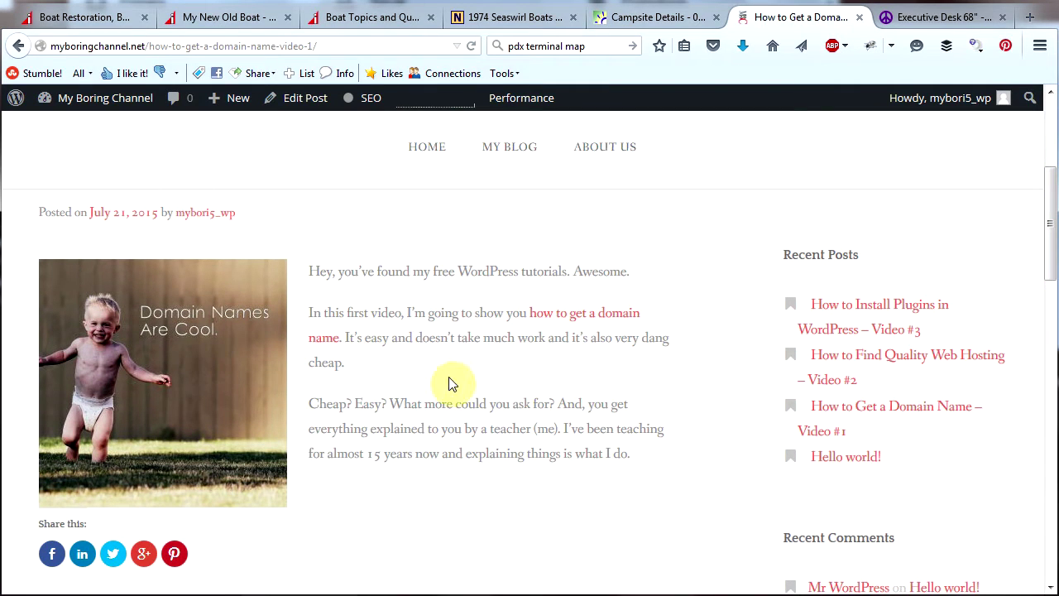
left_click_drag(1048, 246, 1040, 166)
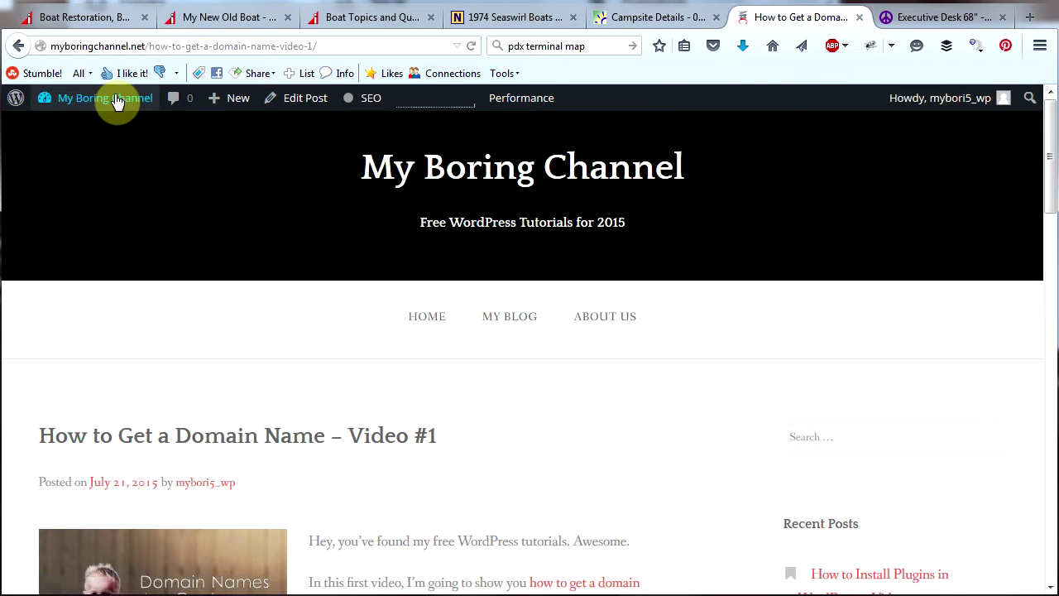
mouse_move(103, 116)
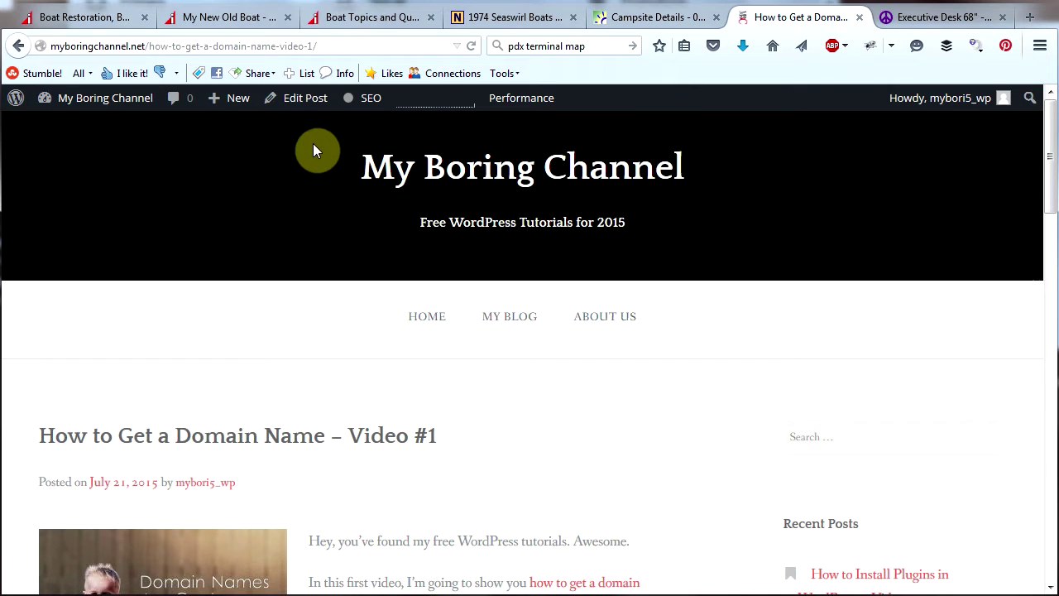
Reopen the post for editing, check the post excerpts on the site's home page, and return to the post editor.
left_click(300, 101)
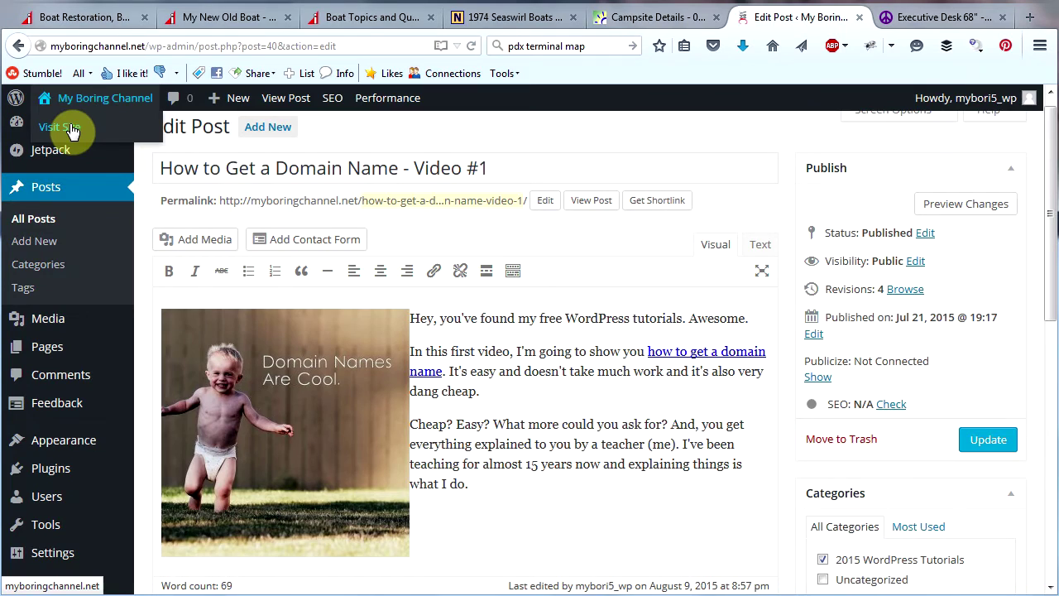
left_click(72, 130)
left_click_drag(1052, 160, 1051, 306)
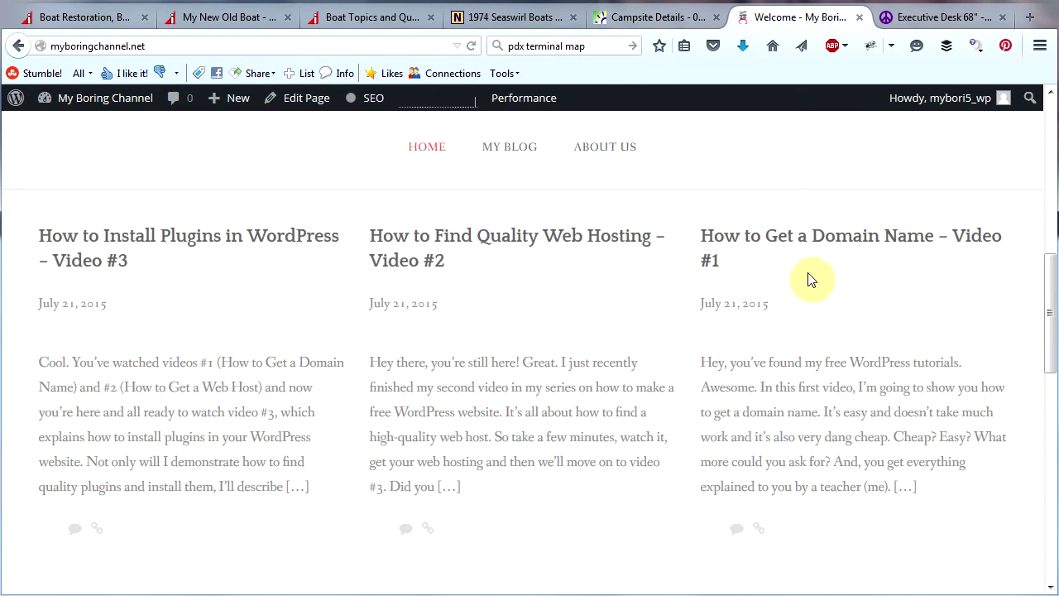
left_click_drag(1048, 324, 1051, 166)
left_click(19, 46)
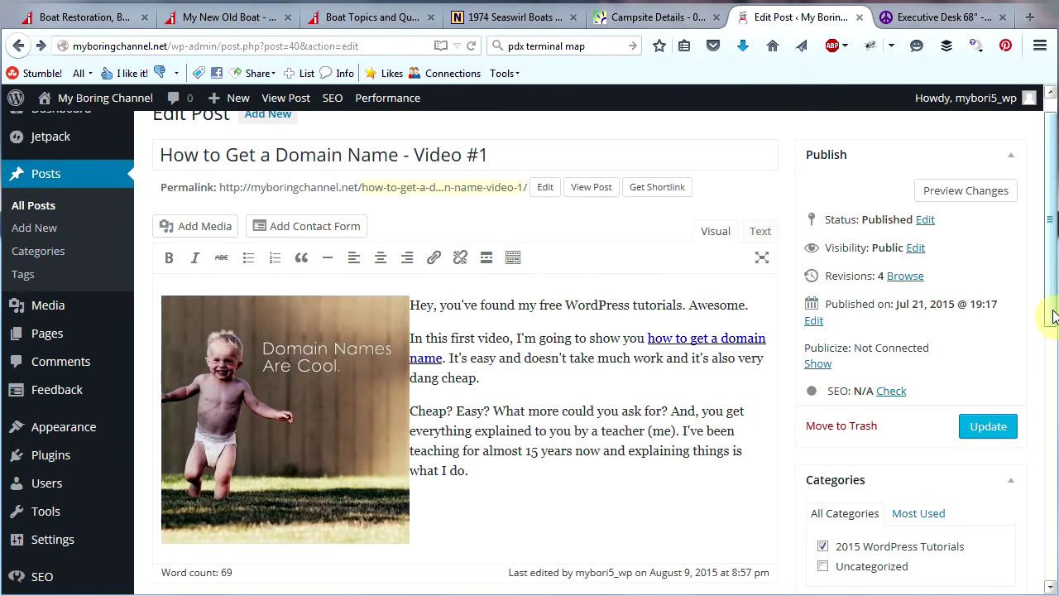
Set misc-backyard-133.jpg from the media library as the post's featured image and update the post.
left_click(1052, 304)
left_click_drag(1053, 305, 1053, 514)
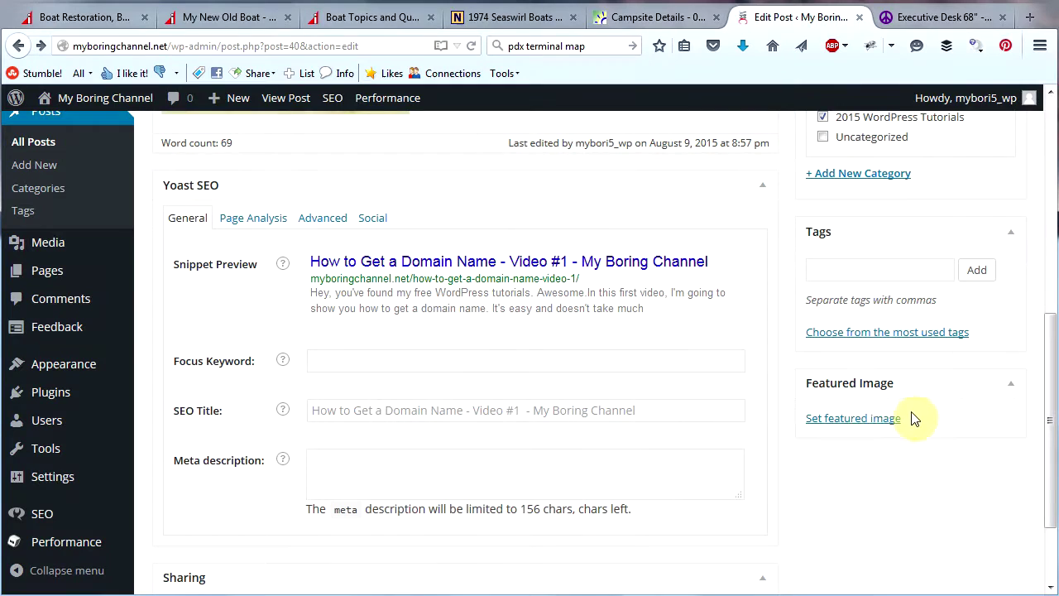
left_click(867, 431)
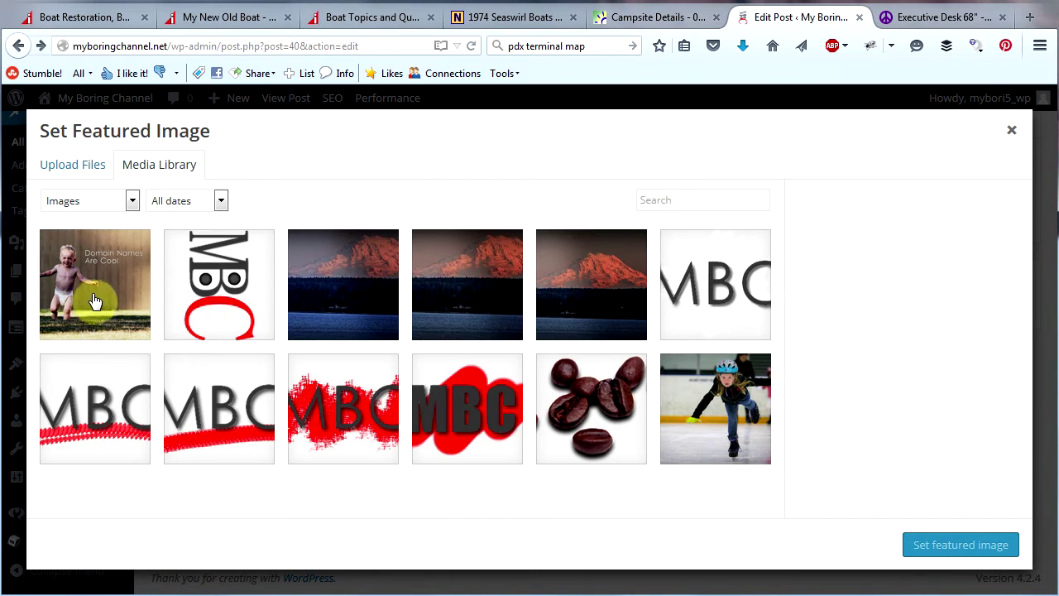
left_click(95, 293)
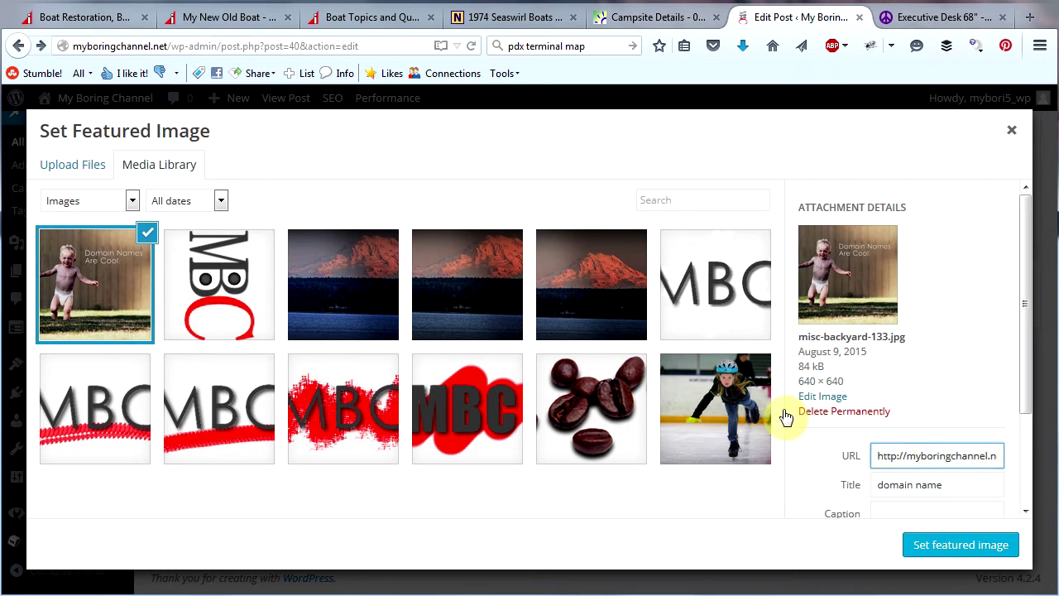
scroll(927, 389, "down", 2)
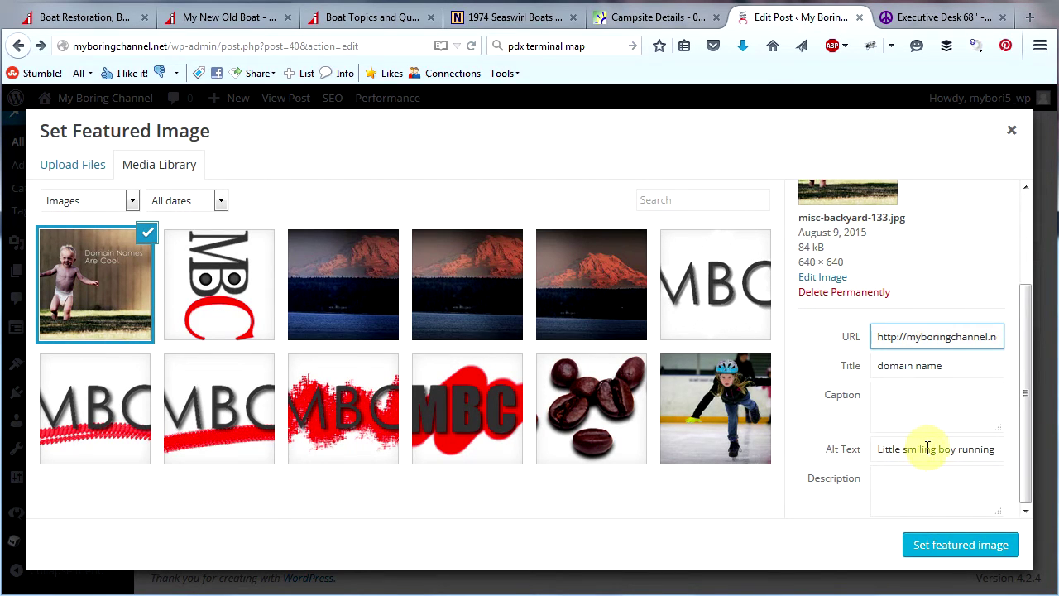
left_click(1024, 432)
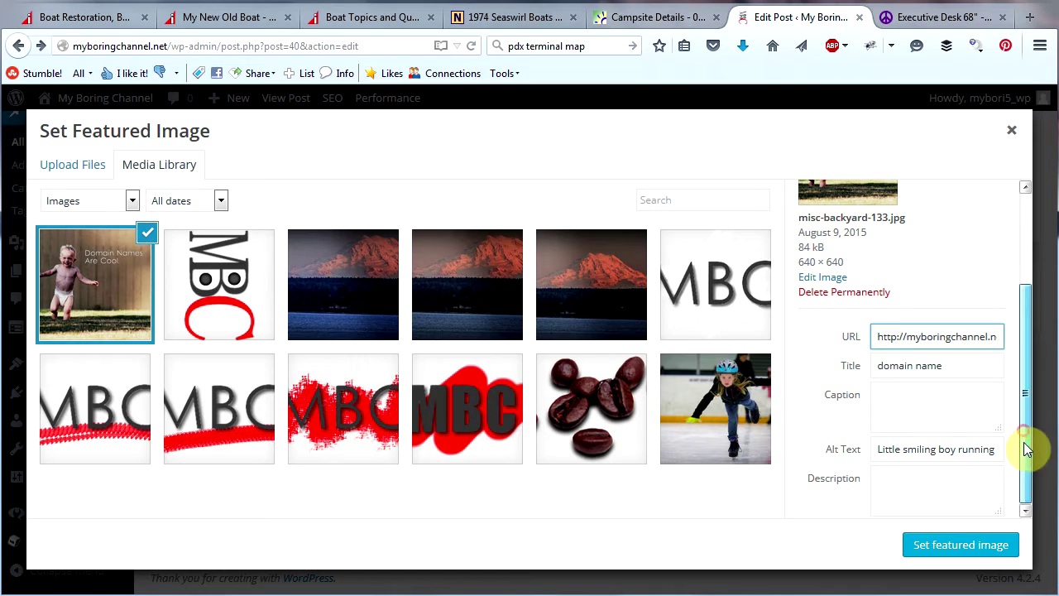
left_click(961, 548)
scroll(1050, 439, "up", 3)
left_click_drag(1049, 445, 1043, 284)
left_click(995, 458)
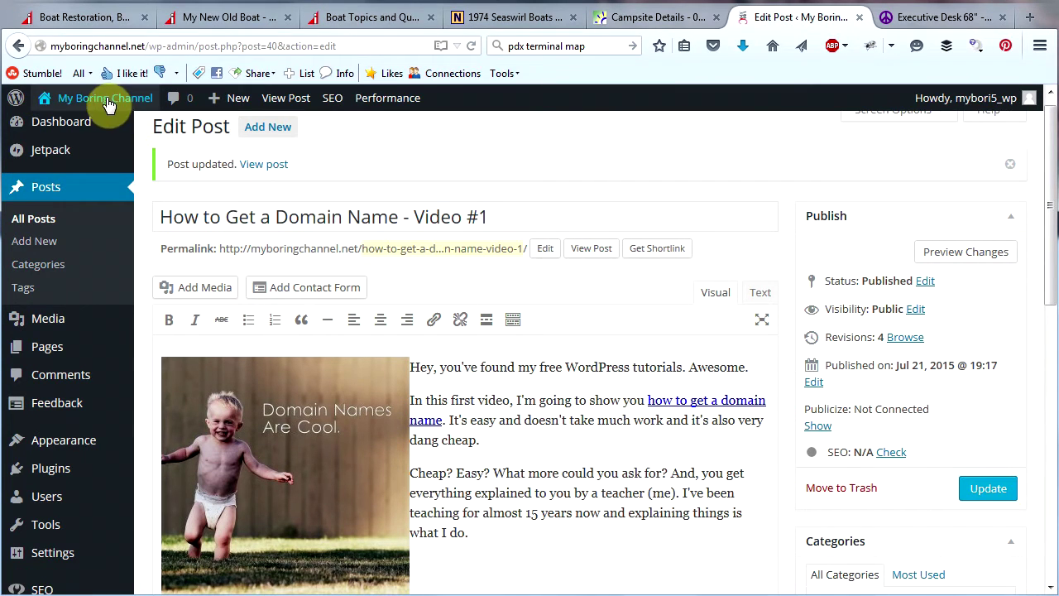
Visit the site's home page and examine how the featured image appears with the Video #1 post excerpt.
mouse_move(106, 106)
left_click(97, 133)
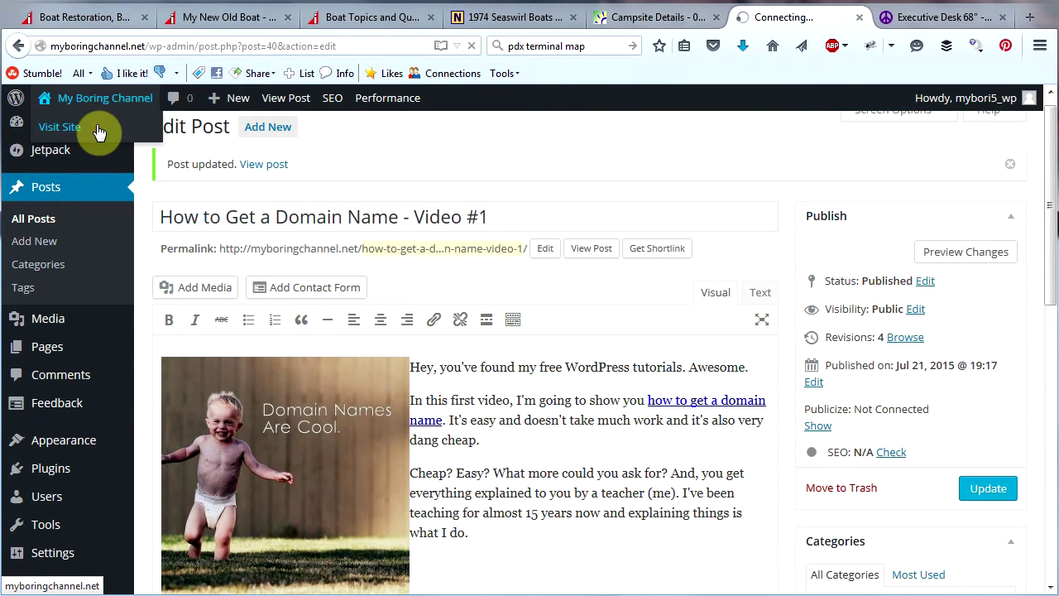
left_click_drag(1047, 166, 1051, 308)
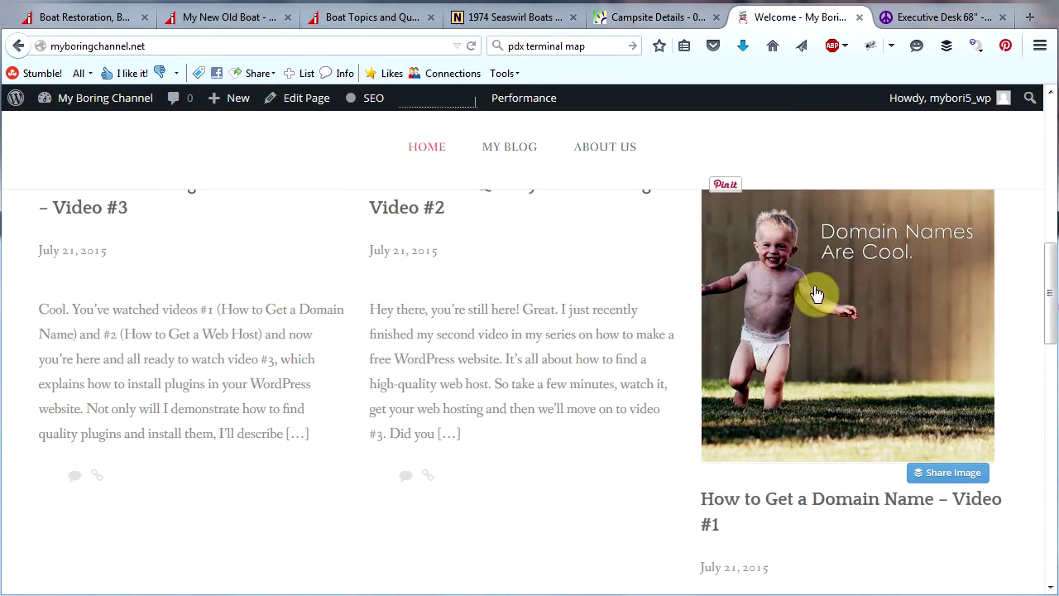
scroll(1052, 298, "up", 2)
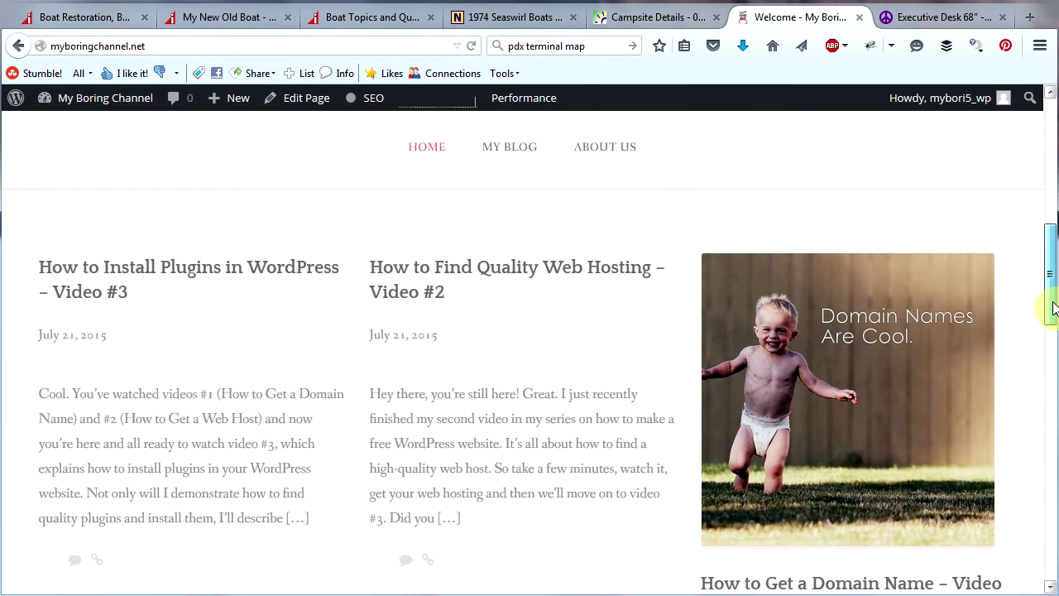
scroll(1047, 281, "up", 10)
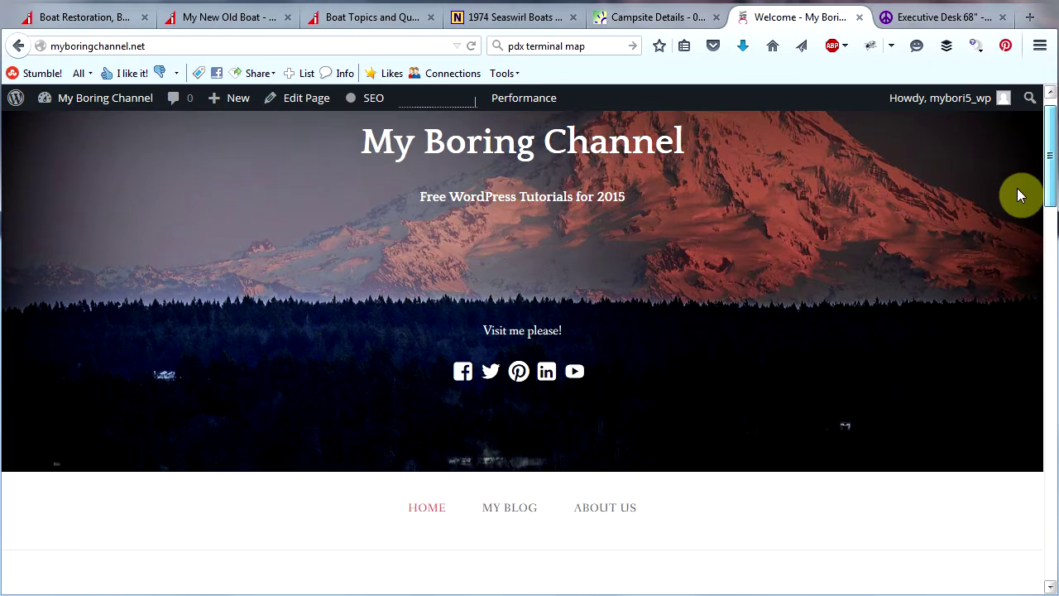
left_click_drag(1048, 196, 1047, 310)
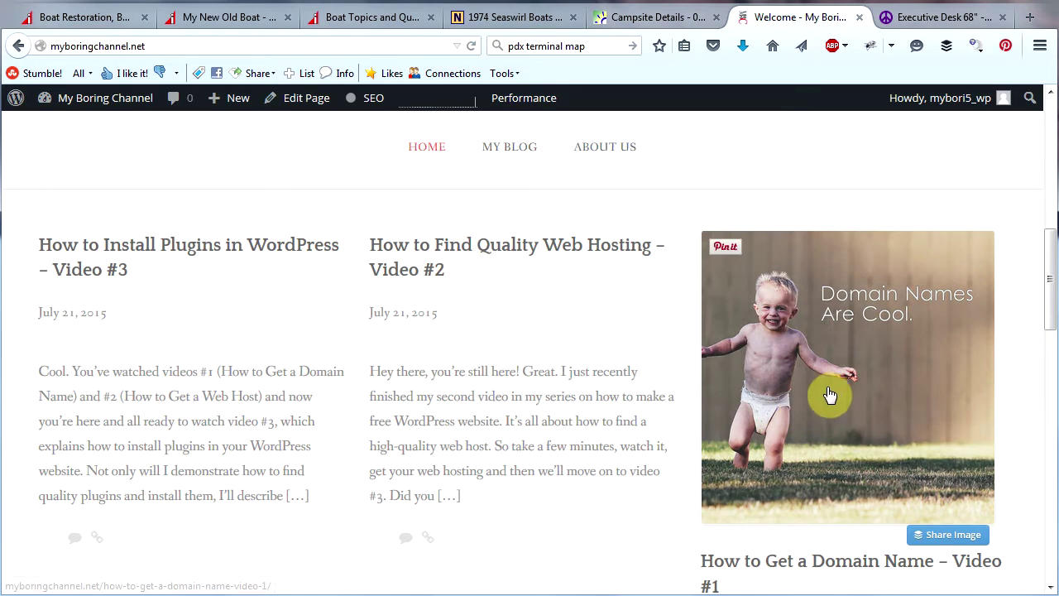
left_click_drag(1048, 281, 1050, 372)
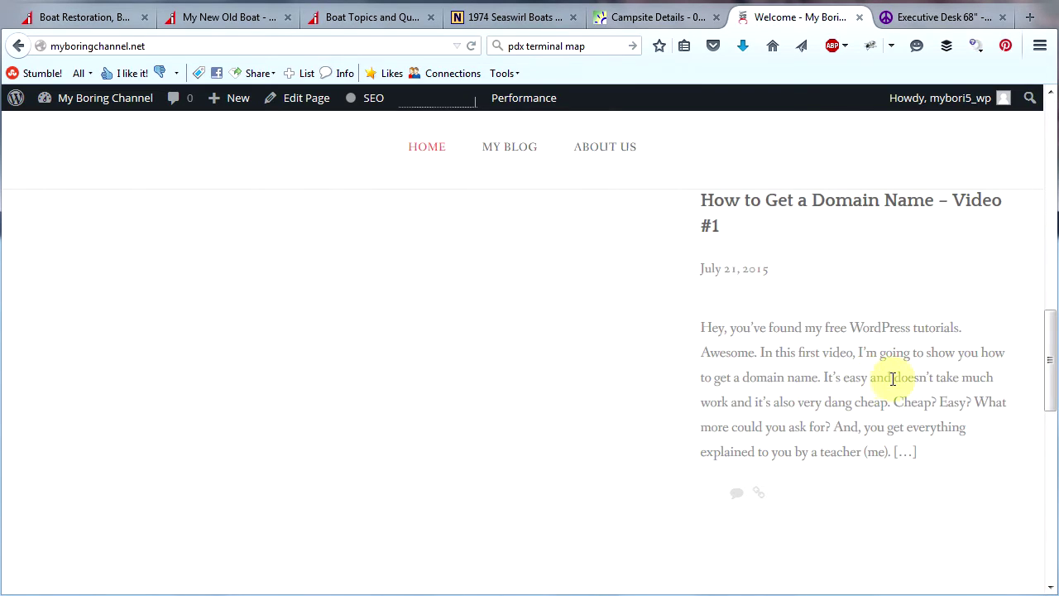
left_click_drag(1049, 386, 1052, 164)
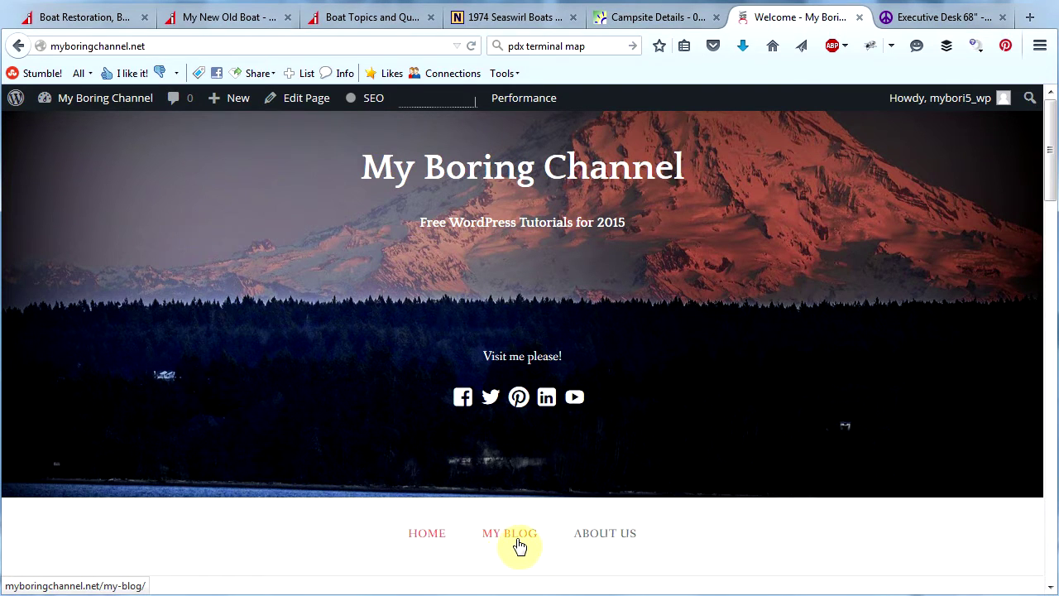
View the My Blog page and examine how the featured and inline pictures appear in the Video #1 post.
mouse_move(89, 104)
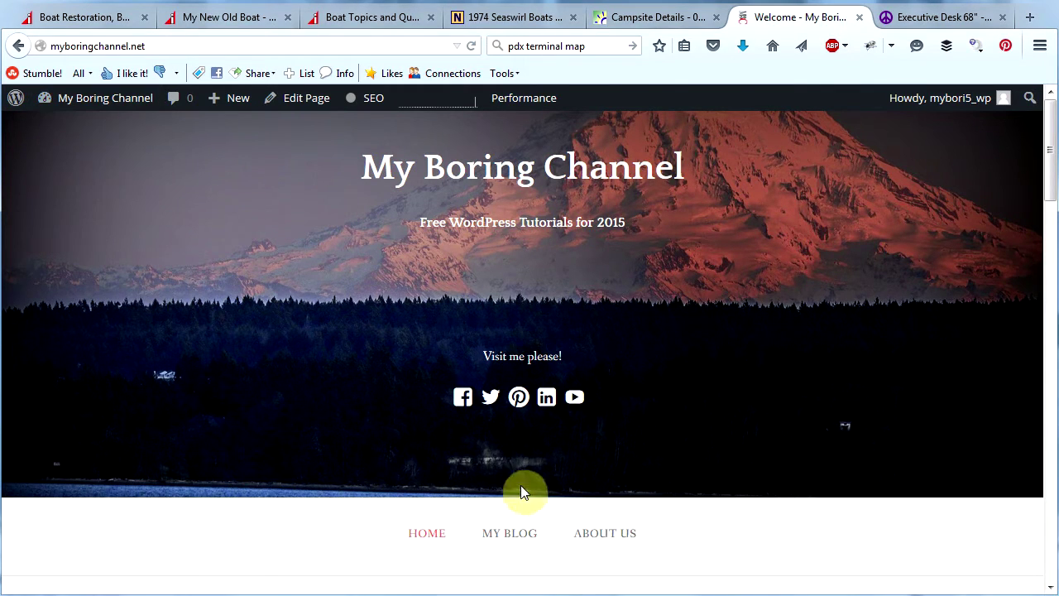
left_click(517, 537)
left_click_drag(1048, 158, 1048, 372)
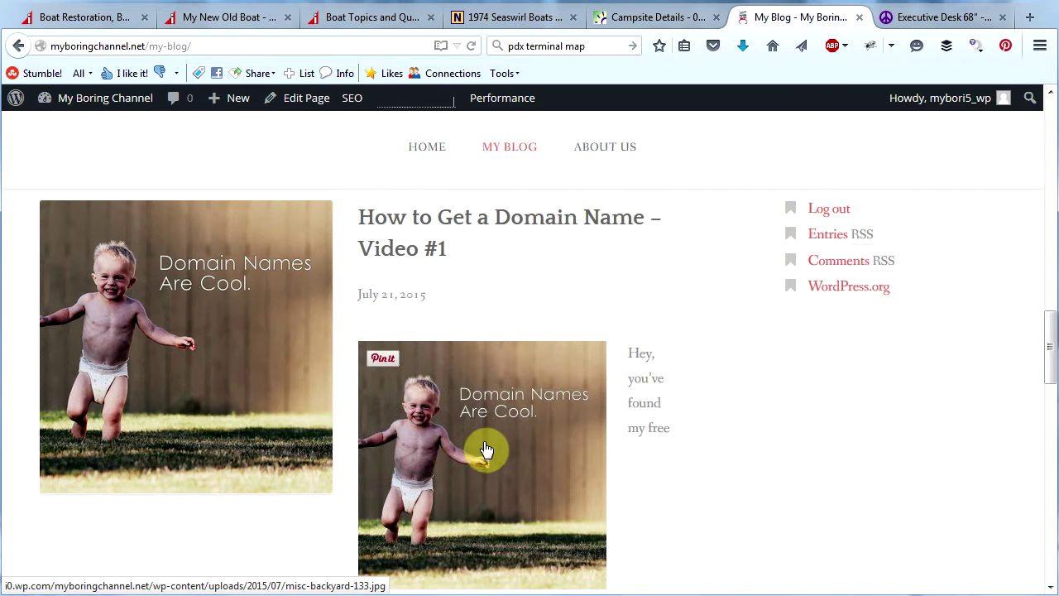
left_click_drag(1050, 361, 1051, 331)
Reopen the "How to Get a Domain Name – Video #1" post for editing, remove its inline picture and update it.
left_click(437, 436)
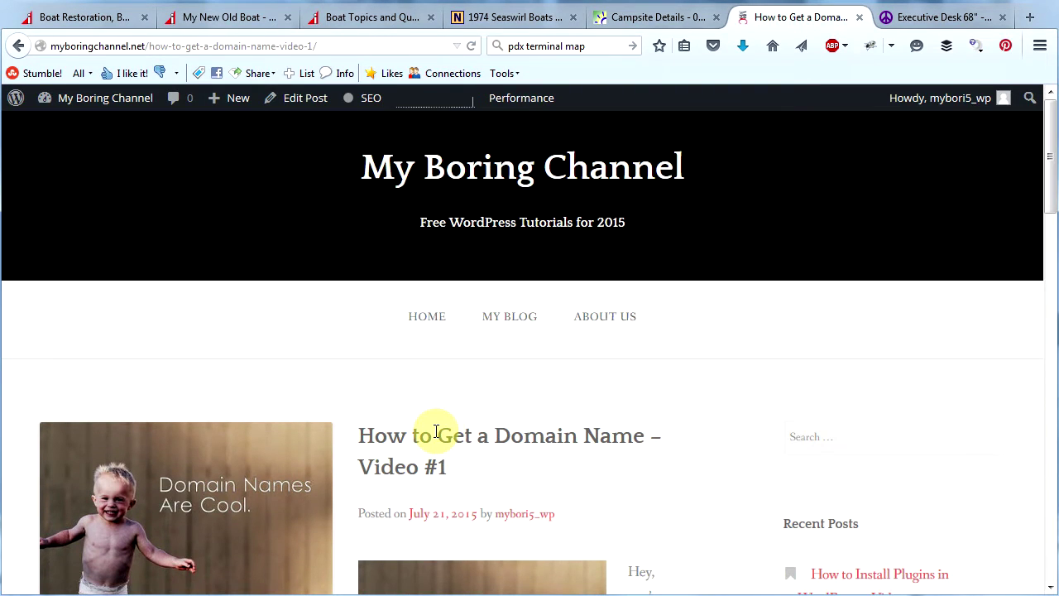
left_click(306, 105)
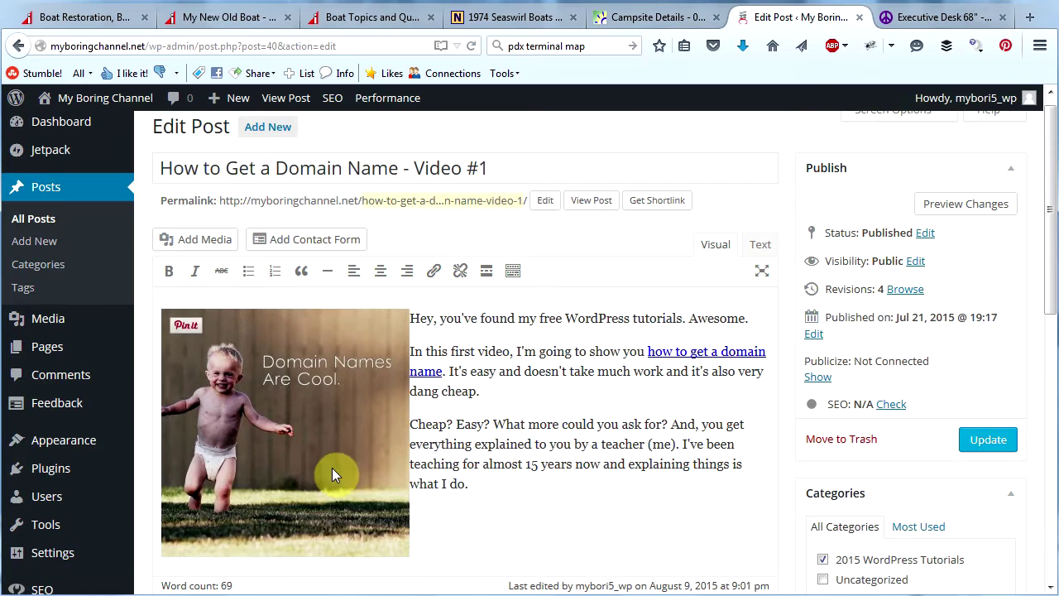
left_click(332, 469)
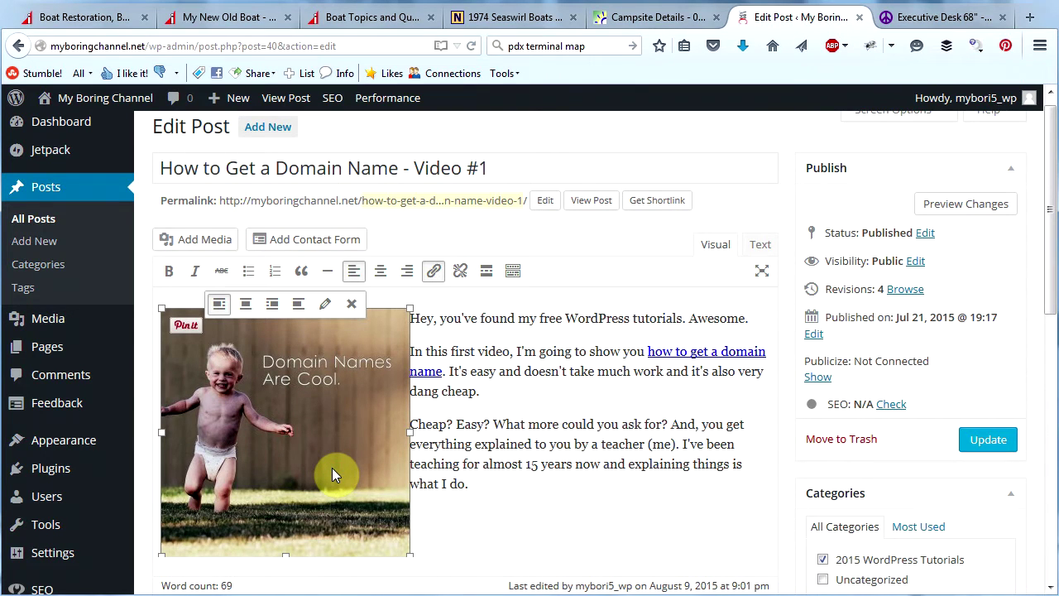
left_click(354, 308)
left_click(990, 444)
Check the posts on the My Blog page and open "How to Find Quality Web Hosting - Video #2" for editing.
mouse_move(113, 112)
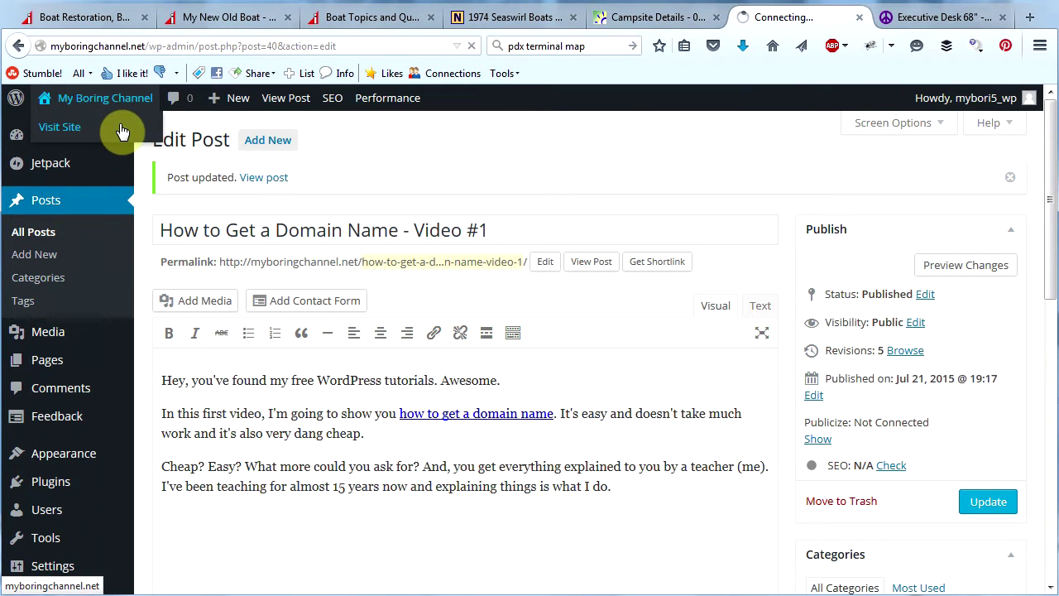
left_click(122, 133)
left_click(516, 534)
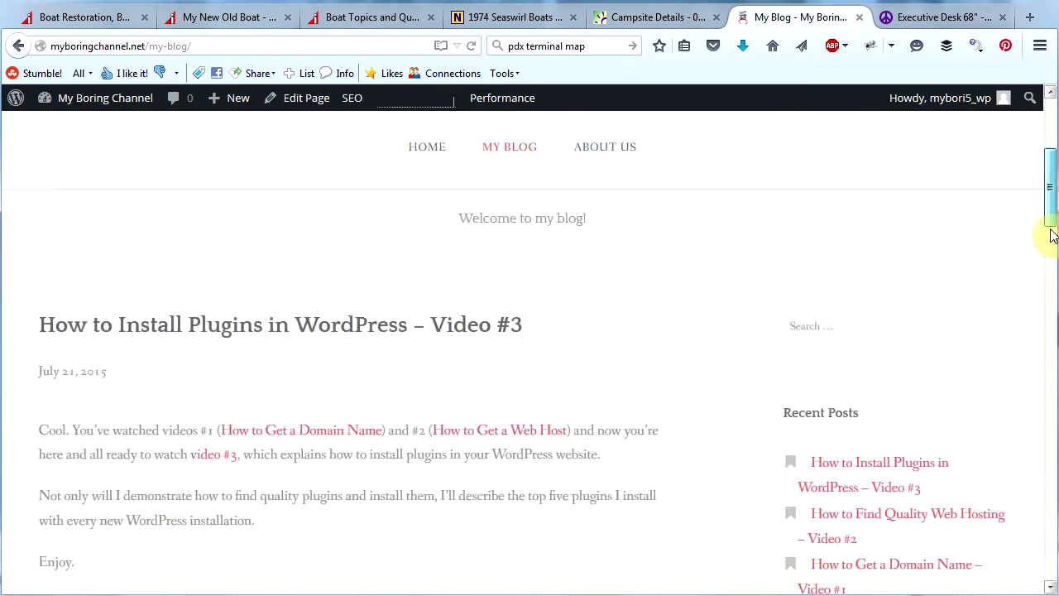
left_click_drag(1055, 229, 1048, 301)
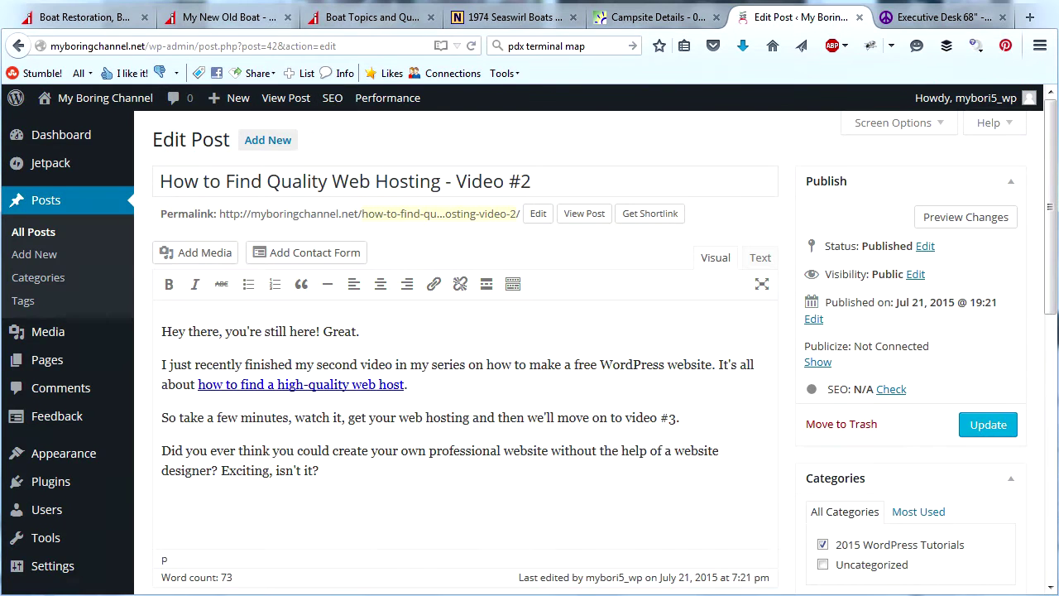
Upload the image "beach trip 352-001-1" from the images folder for the Video #2 post's featured image.
left_click_drag(1049, 254, 1051, 463)
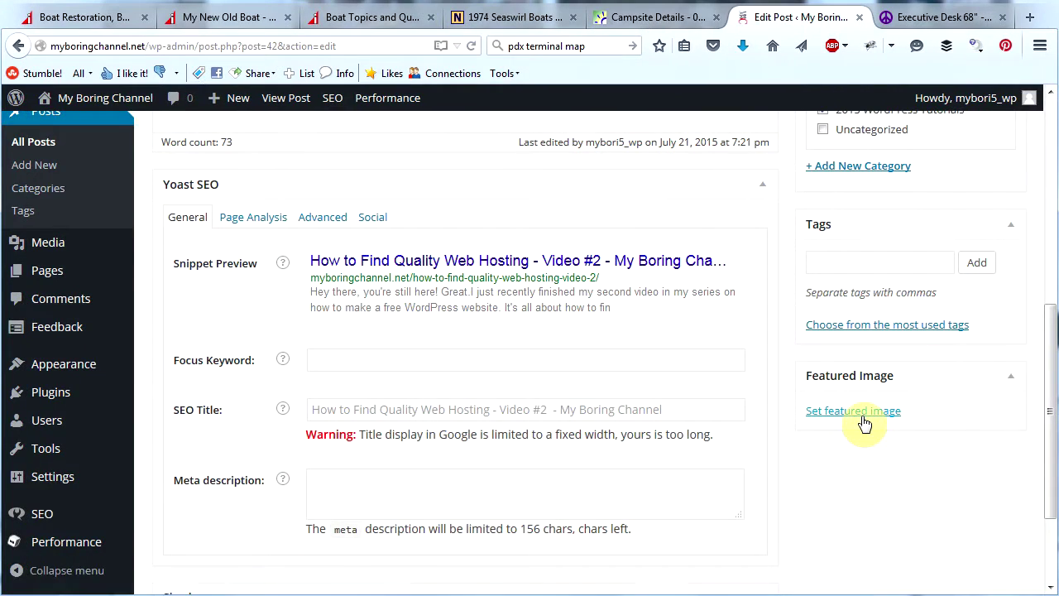
left_click(885, 424)
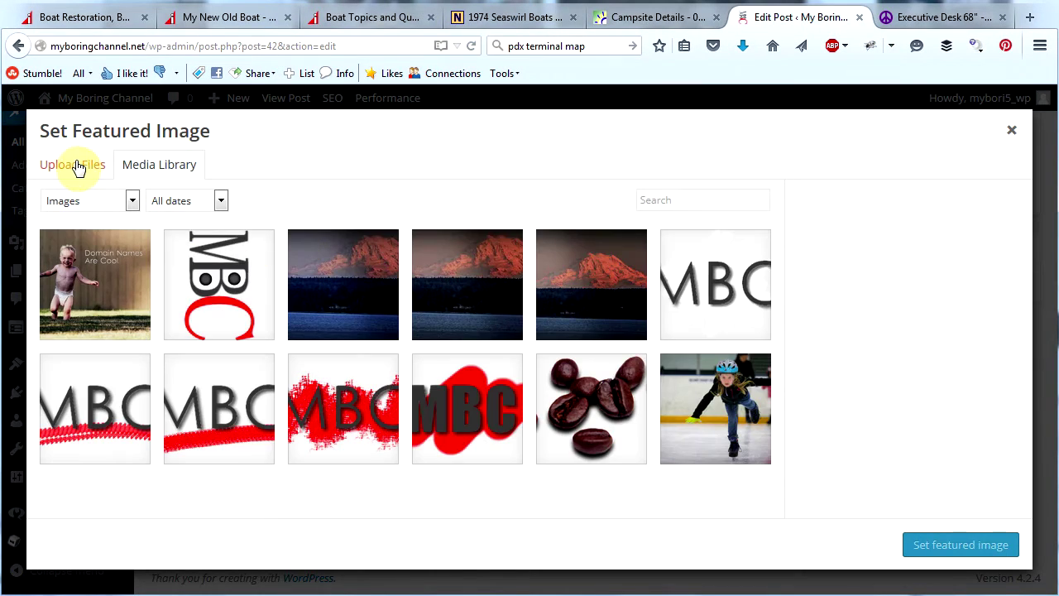
left_click(75, 165)
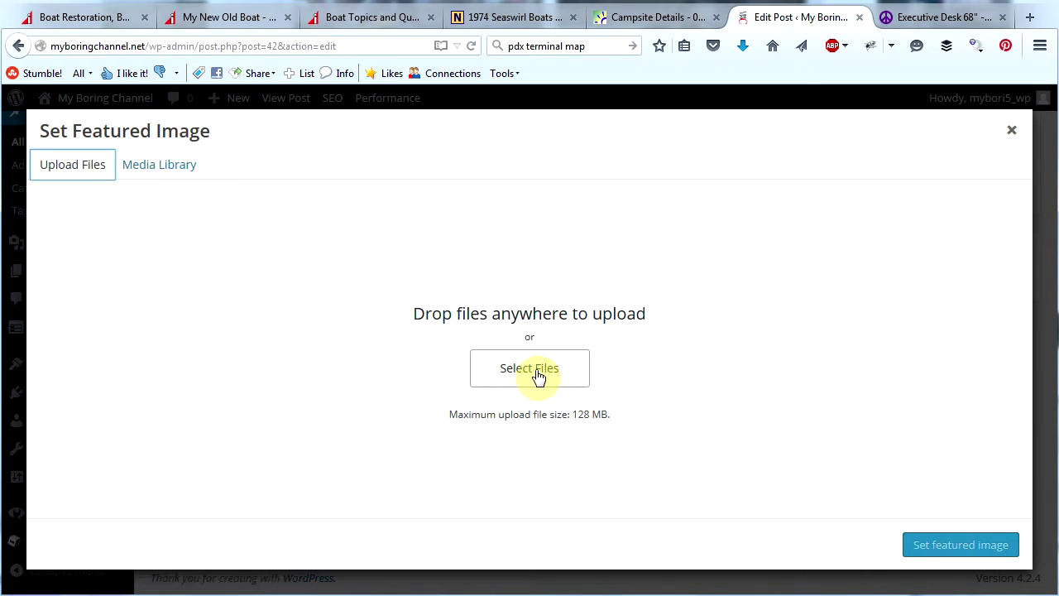
left_click(530, 369)
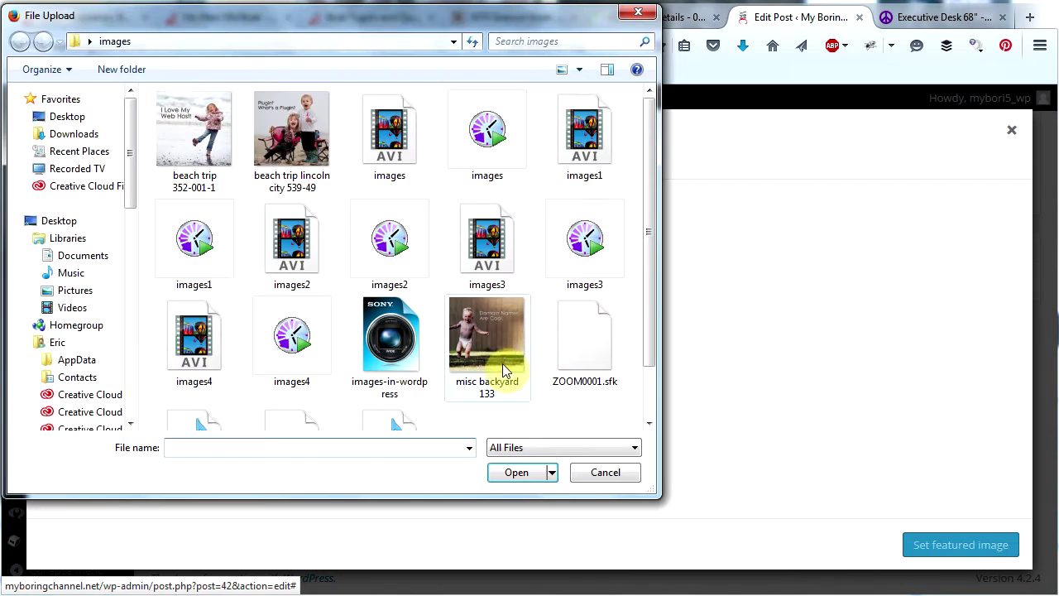
double_click(196, 130)
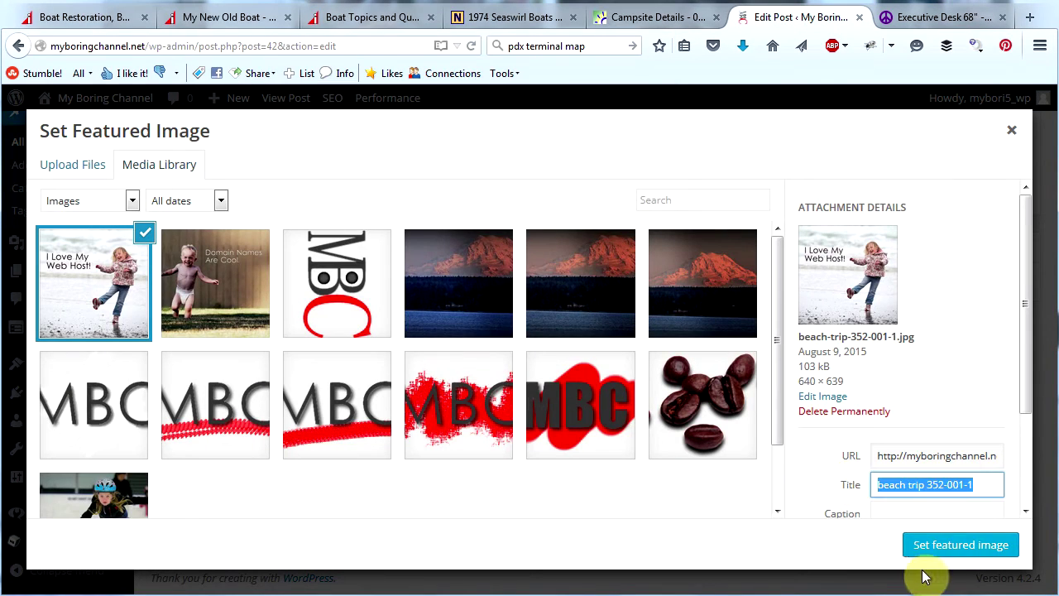
Title the uploaded image "web host" and enter alt text describing the beach scene with waves.
type("web host")
key("Tab")
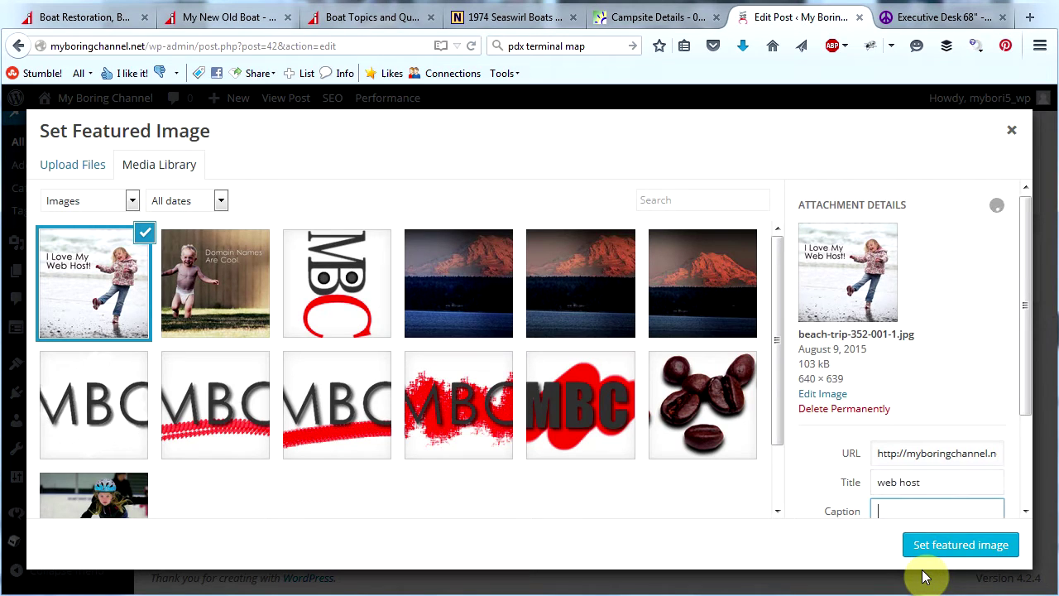
scroll(971, 331, "down", 1)
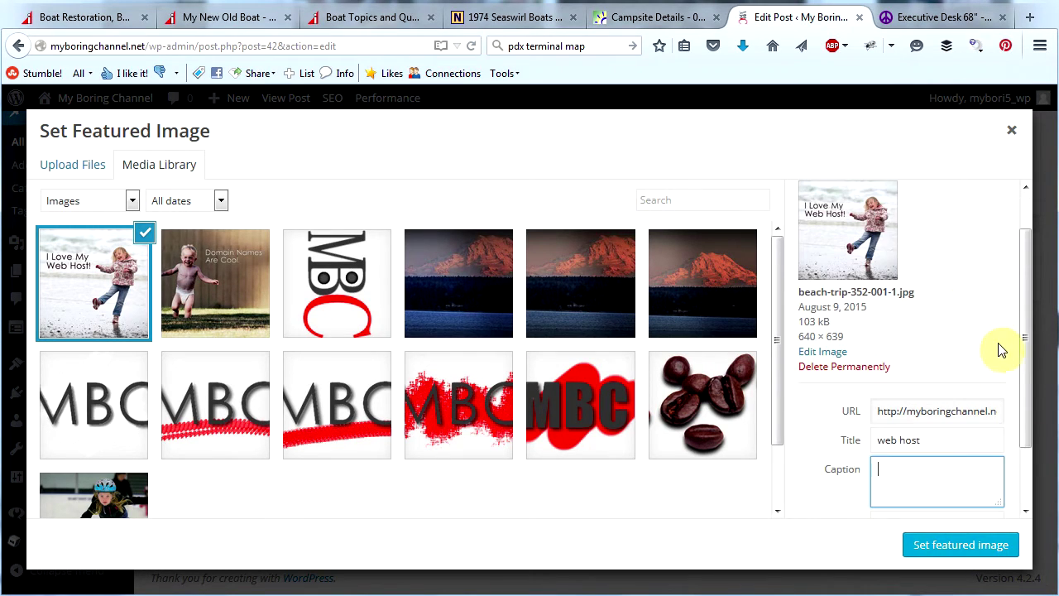
scroll(1028, 350, "down", 1)
scroll(1026, 373, "down", 1)
left_click(919, 456)
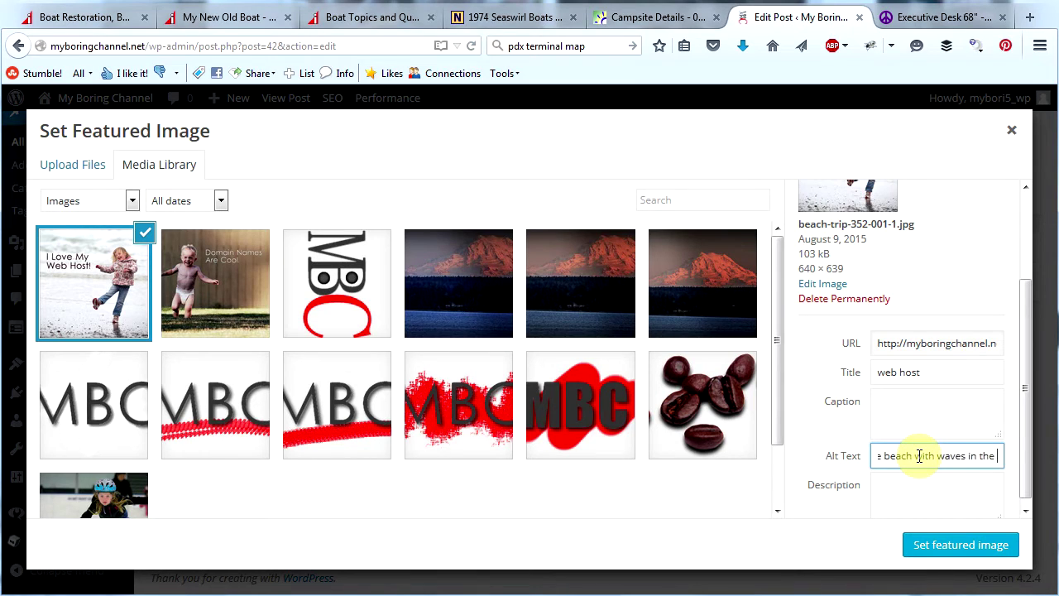
Set the uploaded beach picture as the Video #2 post's featured image and update the post.
left_click(950, 553)
left_click_drag(1052, 491, 1050, 351)
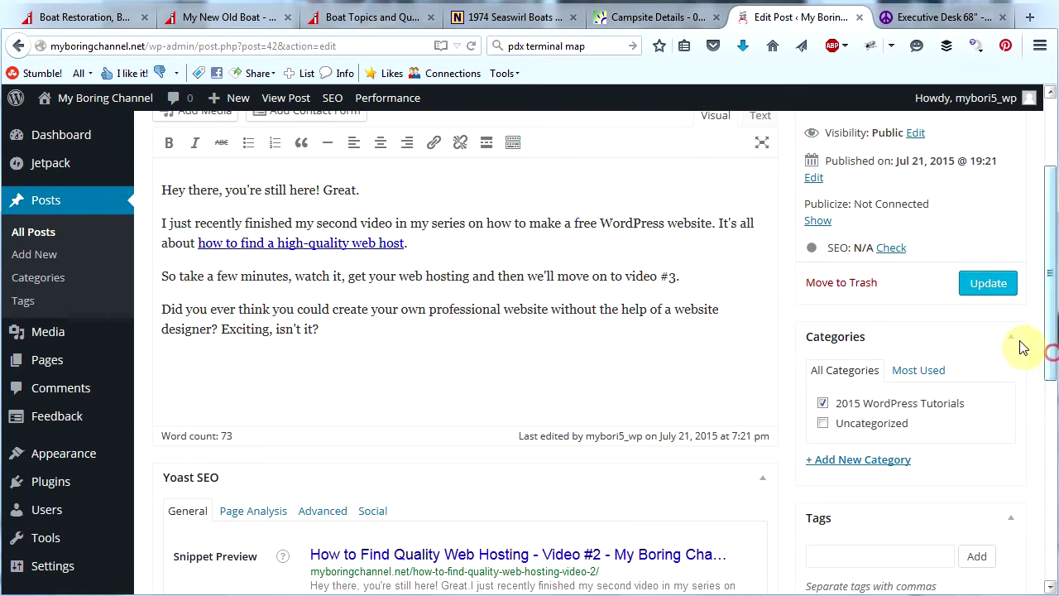
left_click(988, 284)
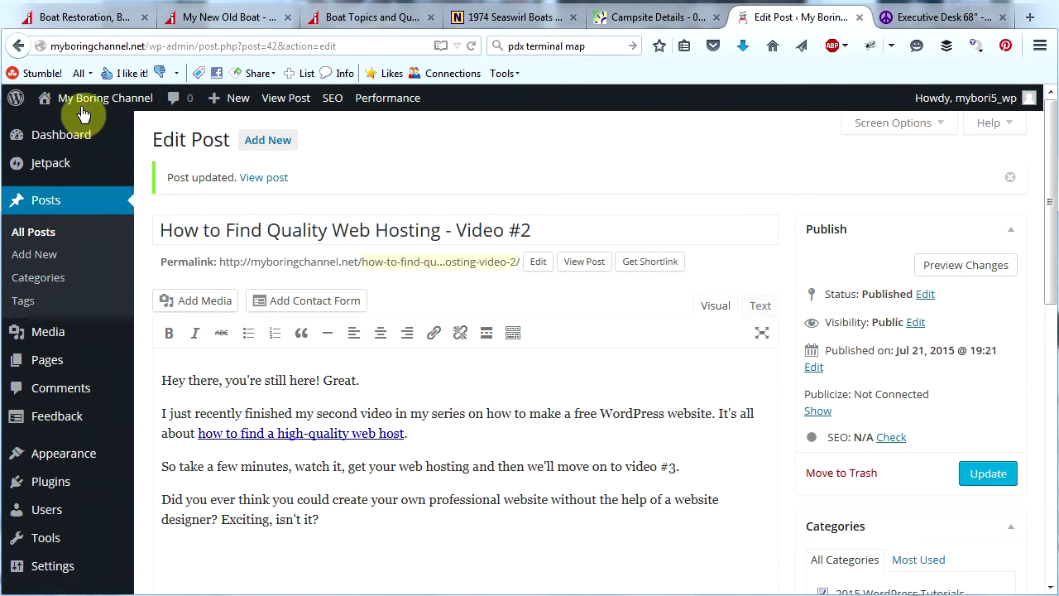
Check the post pictures on the site's home page and open the "How to Install Plugins in WordPress – Video #3" post.
mouse_move(83, 112)
left_click(78, 129)
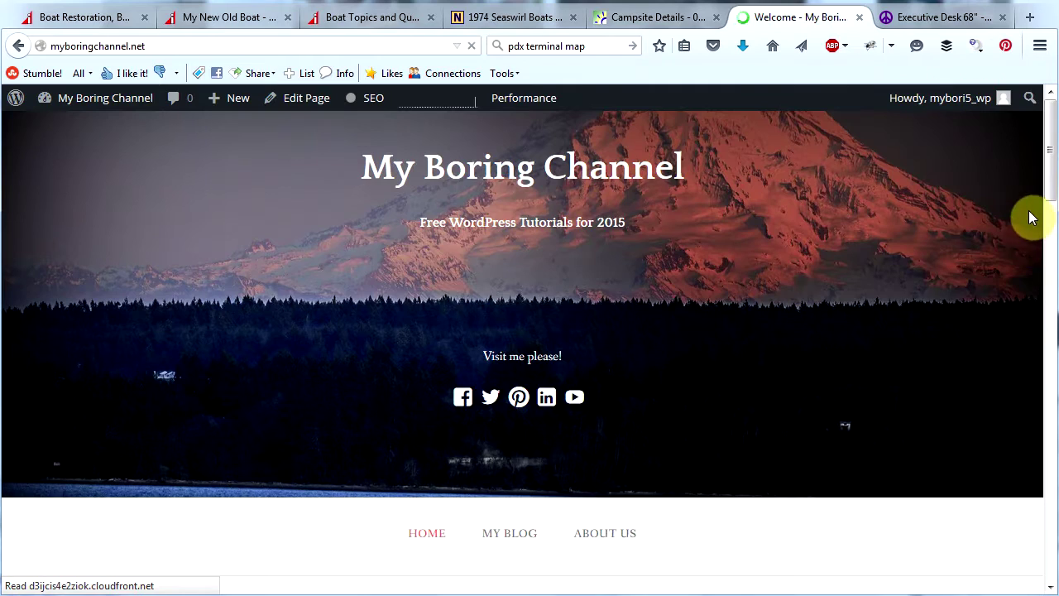
left_click_drag(1052, 225, 1051, 307)
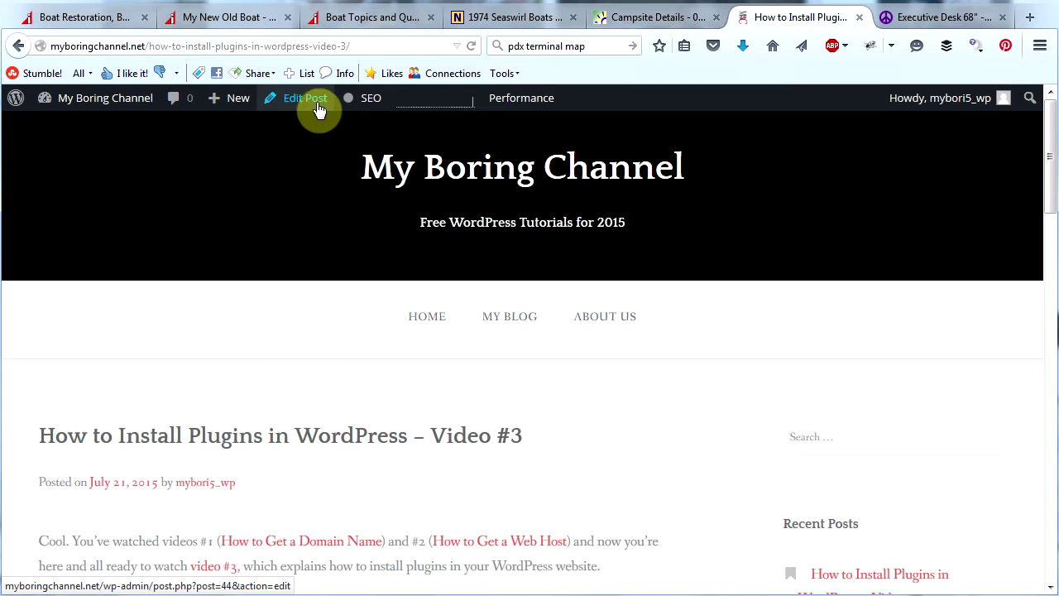
Edit the Video #3 post and upload "beach trip lincoln city 539-49" from the images folder for its featured image.
left_click(319, 110)
scroll(831, 439, "down", 5)
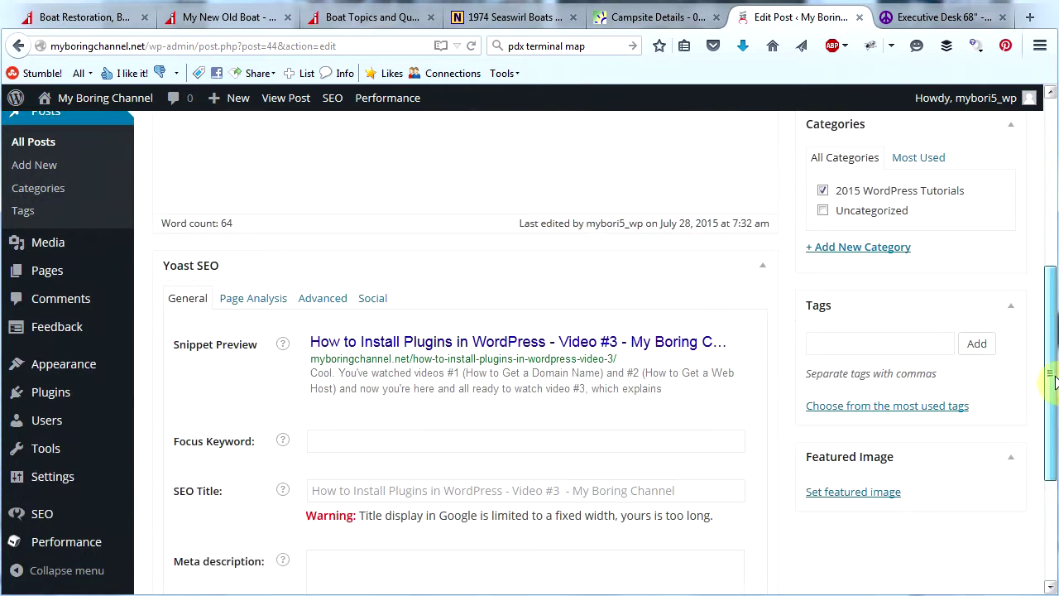
left_click(836, 435)
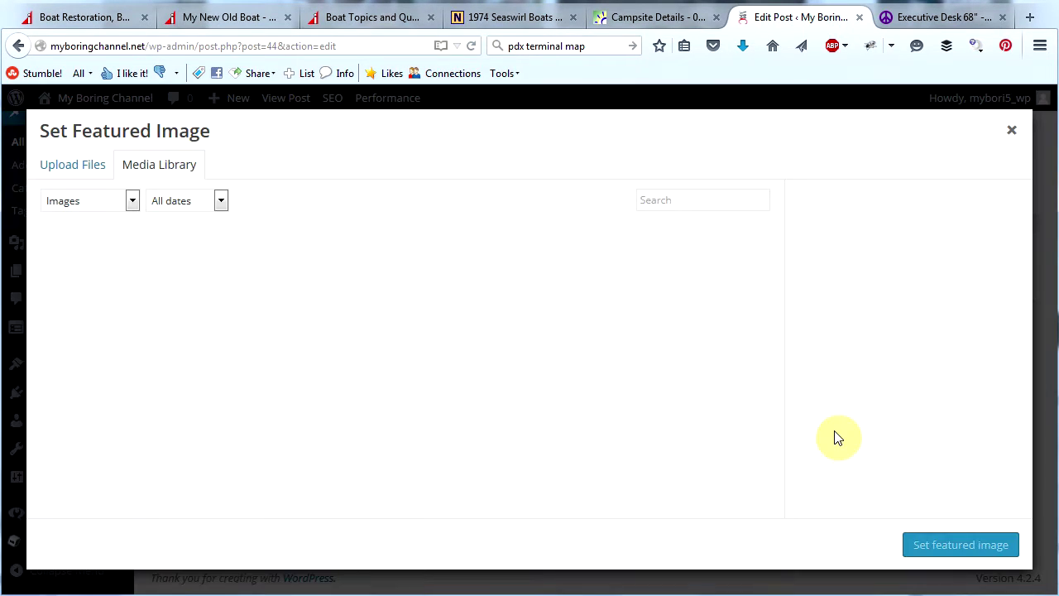
left_click(72, 169)
left_click(519, 369)
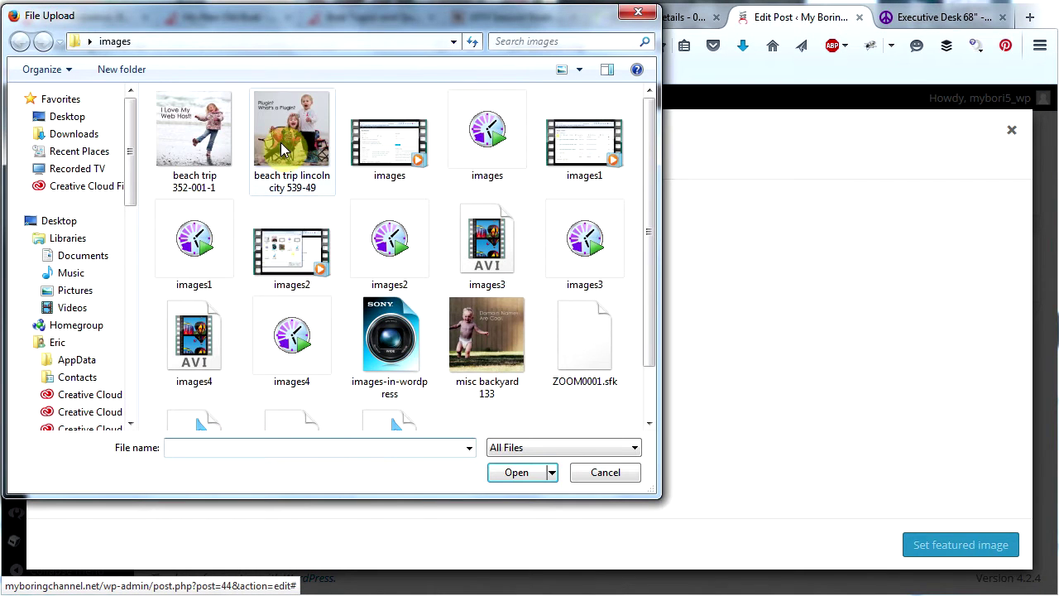
left_click(287, 137)
double_click(287, 136)
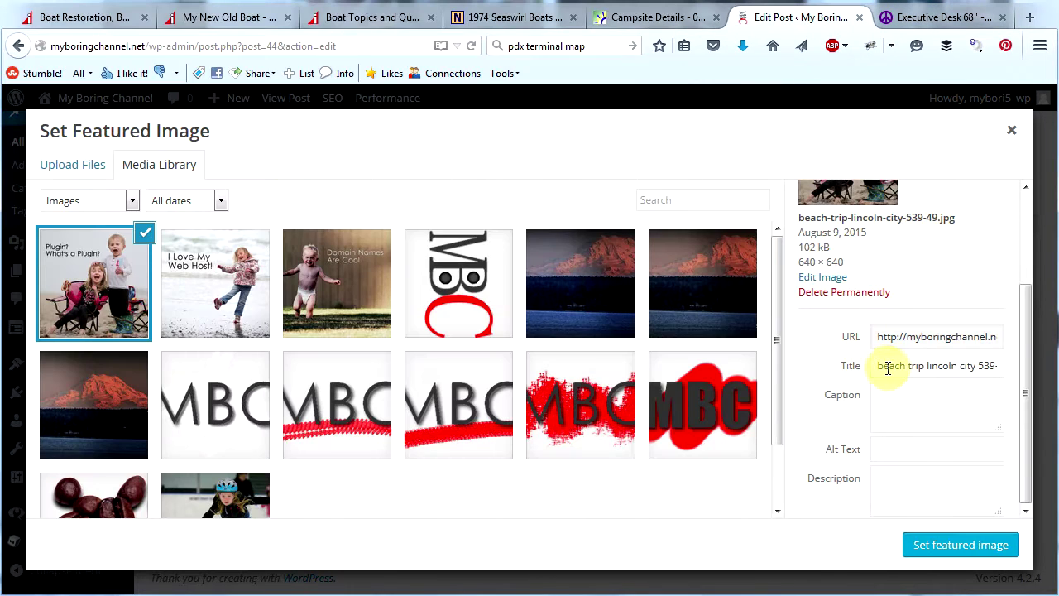
Title the uploaded image "Plugins in WordPress" and enter alt text describing eating hot dogs on a beach.
triple_click(877, 366)
type("Plugins in WordPress")
key("Tab")
key("Tab")
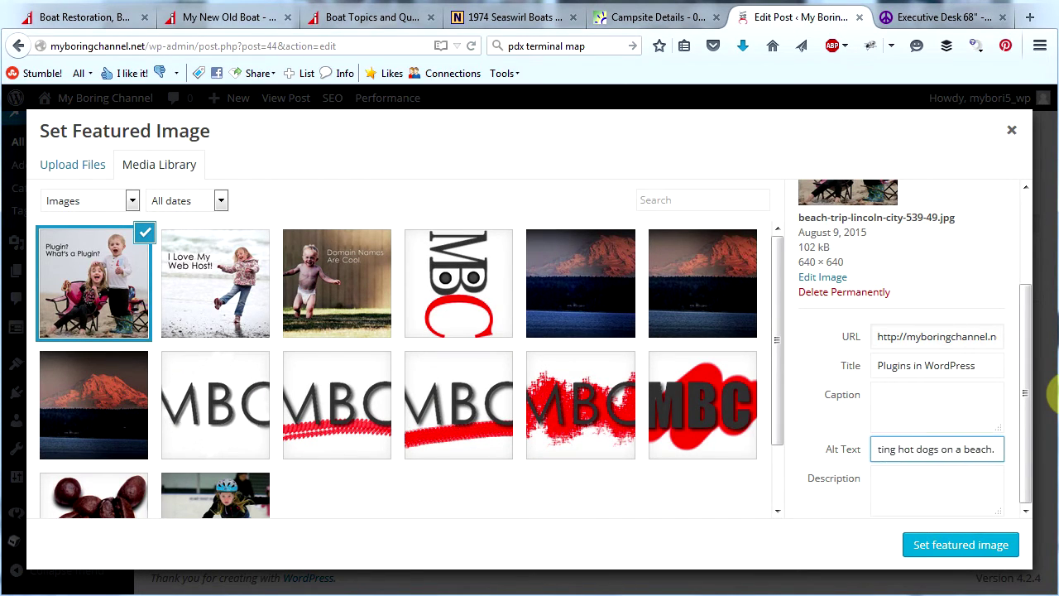
Set the uploaded picture as the Video #3 post's featured image and update the post.
left_click(960, 545)
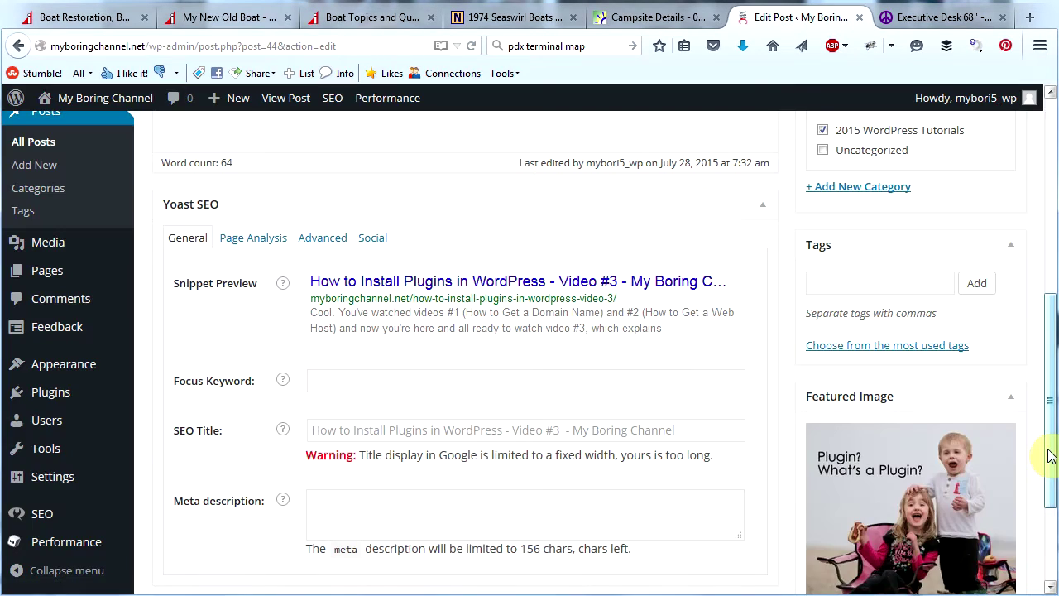
left_click_drag(1047, 449, 1053, 294)
left_click(982, 348)
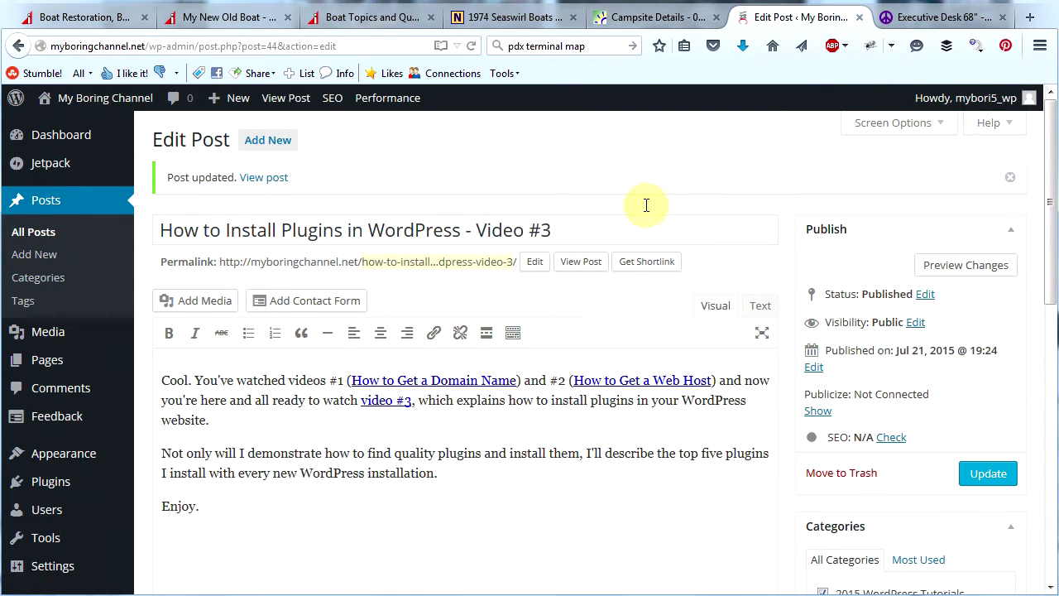
Visit the site's home page and check how the featured images of the three tutorial posts are displayed.
mouse_move(104, 103)
left_click(99, 129)
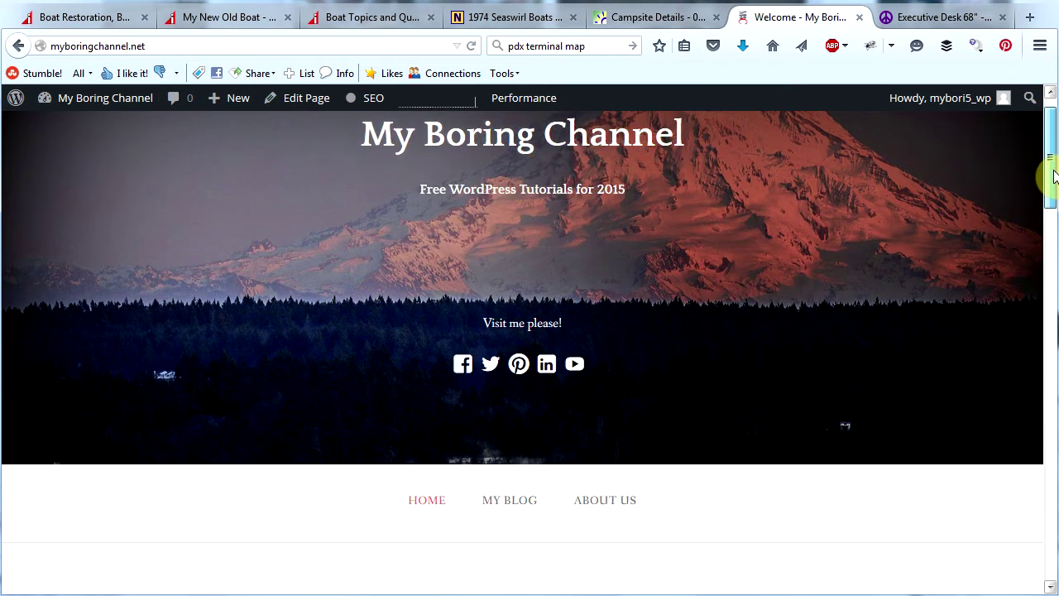
left_click_drag(1052, 182, 1052, 431)
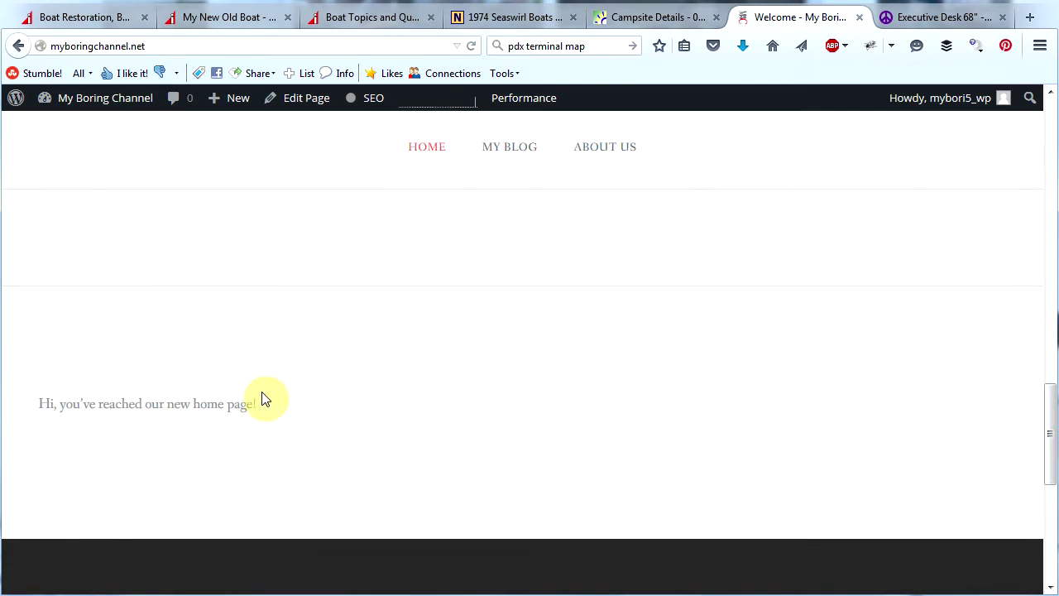
left_click_drag(1052, 439, 1052, 149)
scroll(865, 187, "down", 5)
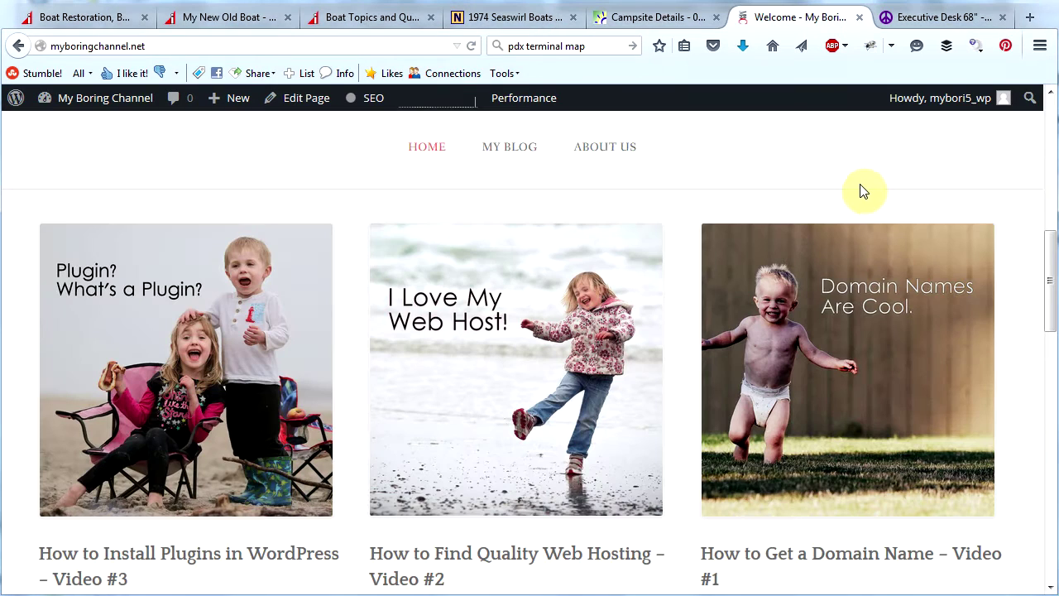
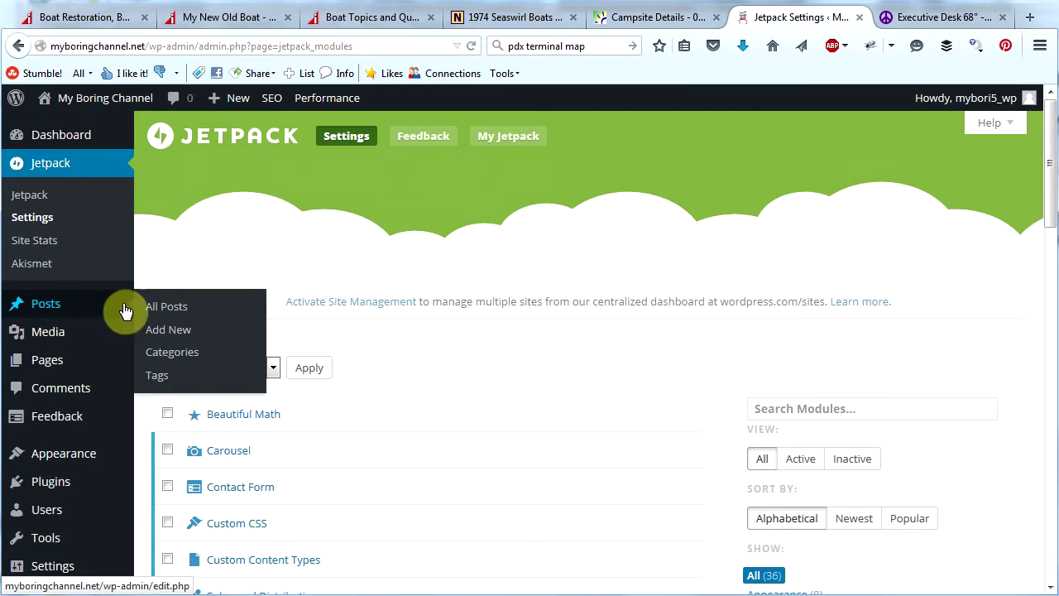
Start a new post titled "Sample Image Galleries for WordPress".
left_click(159, 331)
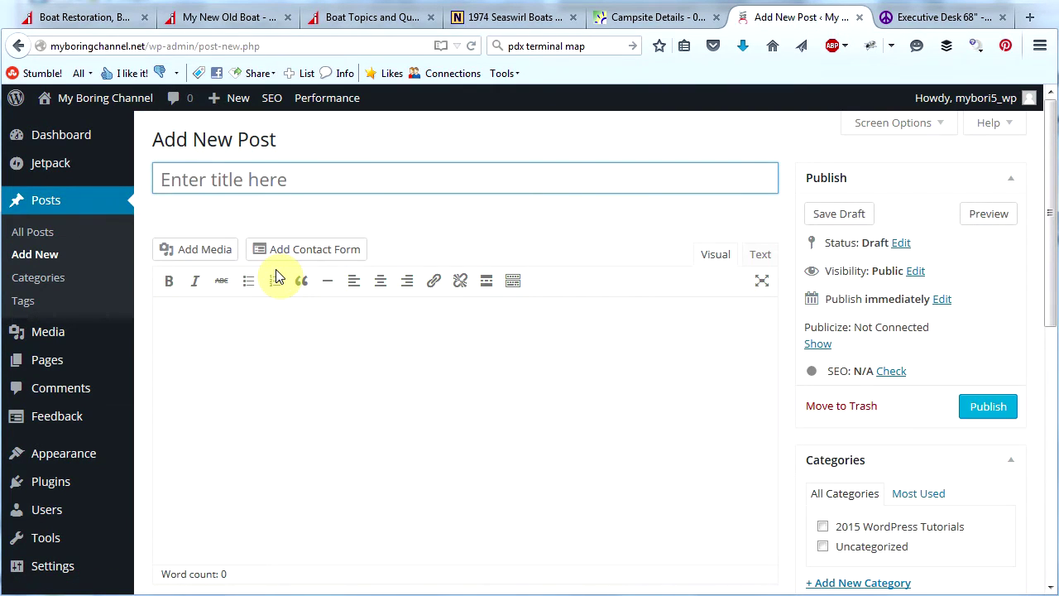
type("Sample Image Galleries fo")
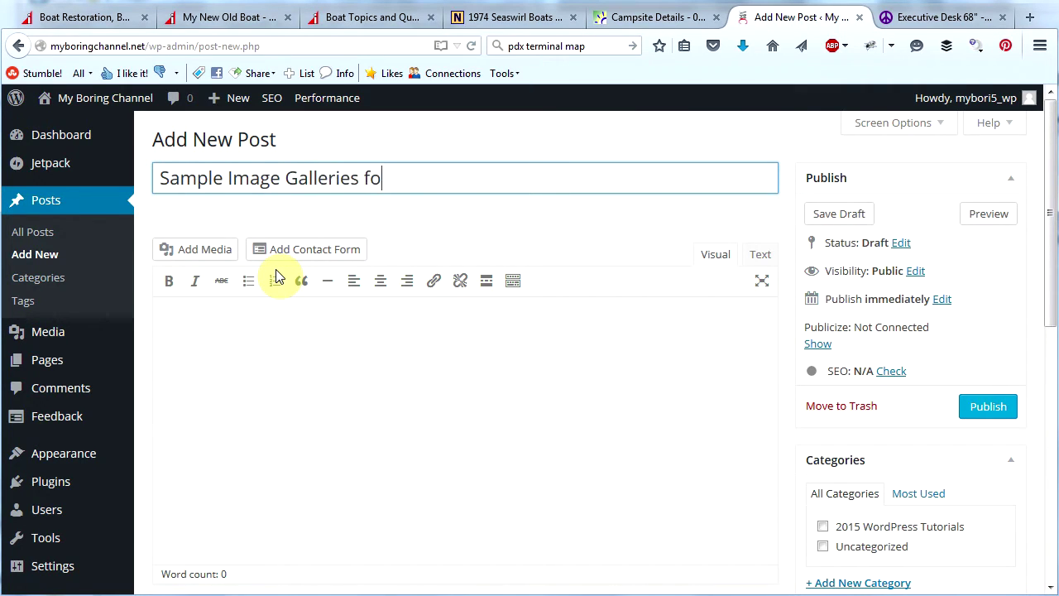
type("r WordPress")
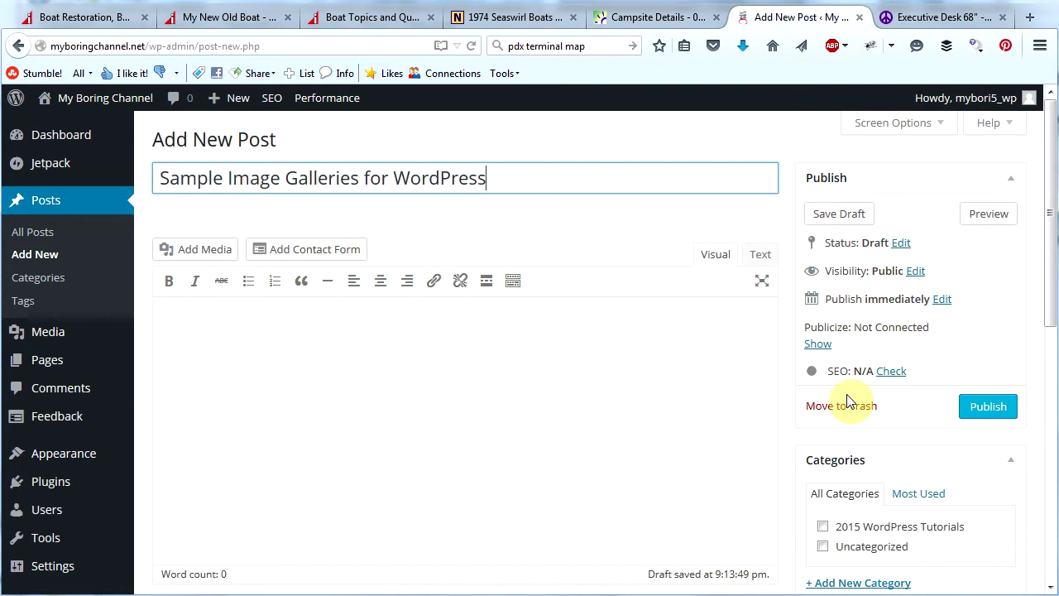
Examine the new post's Yoast SEO general settings and page analysis, and return to the post's content area.
left_click_drag(1051, 230, 1032, 410)
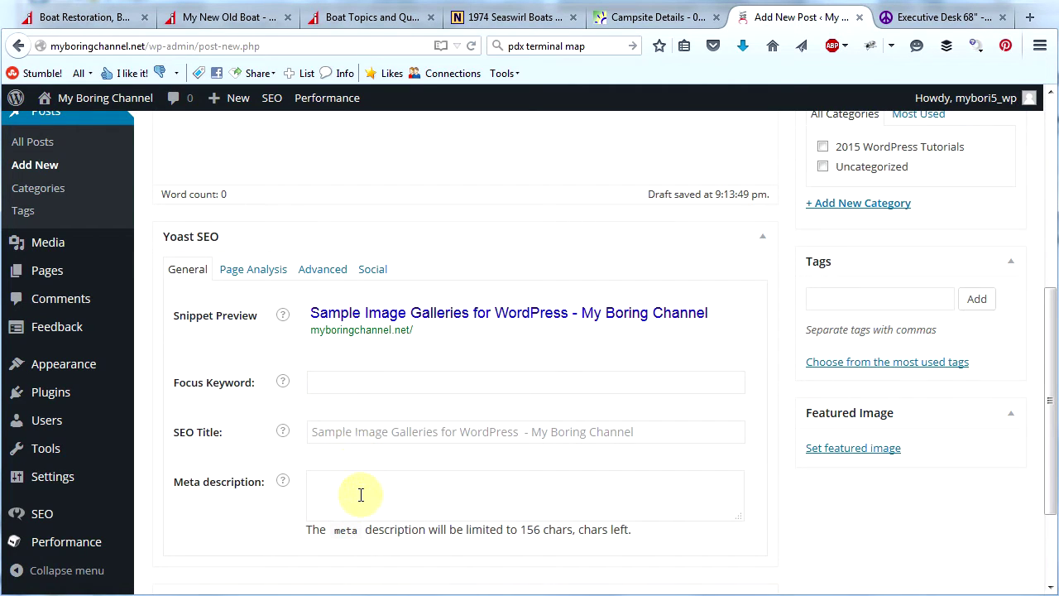
left_click(254, 271)
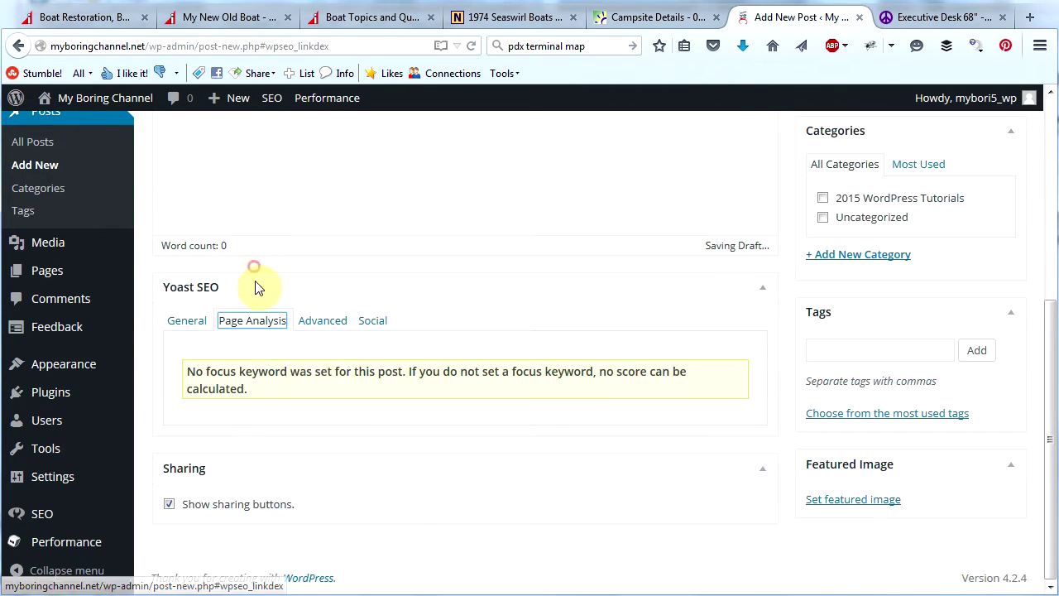
left_click(188, 322)
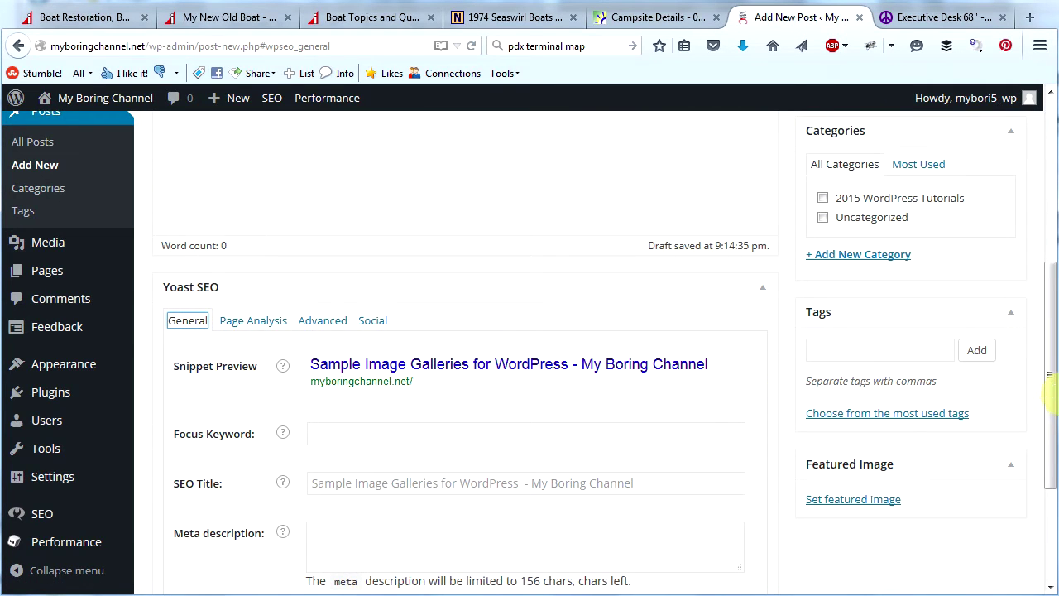
scroll(1052, 391, "up", 1)
left_click_drag(1053, 391, 1031, 225)
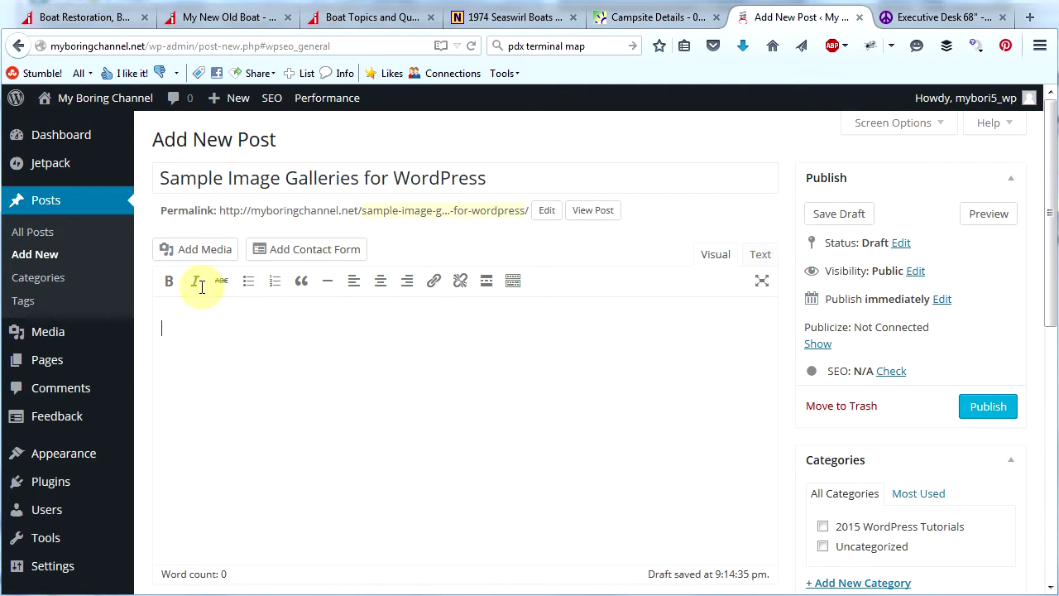
Create a new gallery for the post from the plugin, web host and domain name pictures in the media library.
left_click(197, 257)
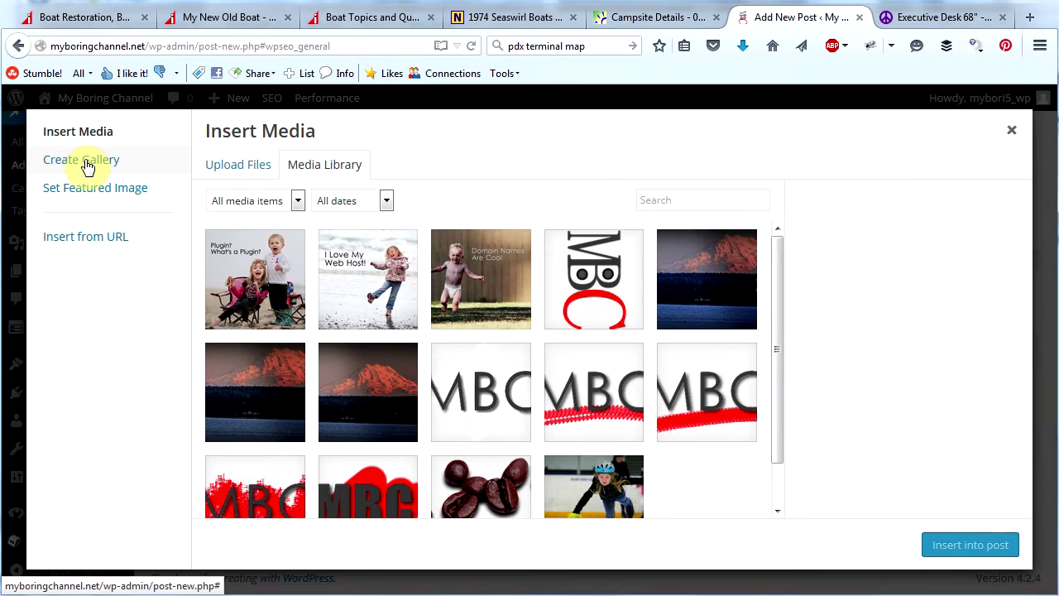
left_click(89, 166)
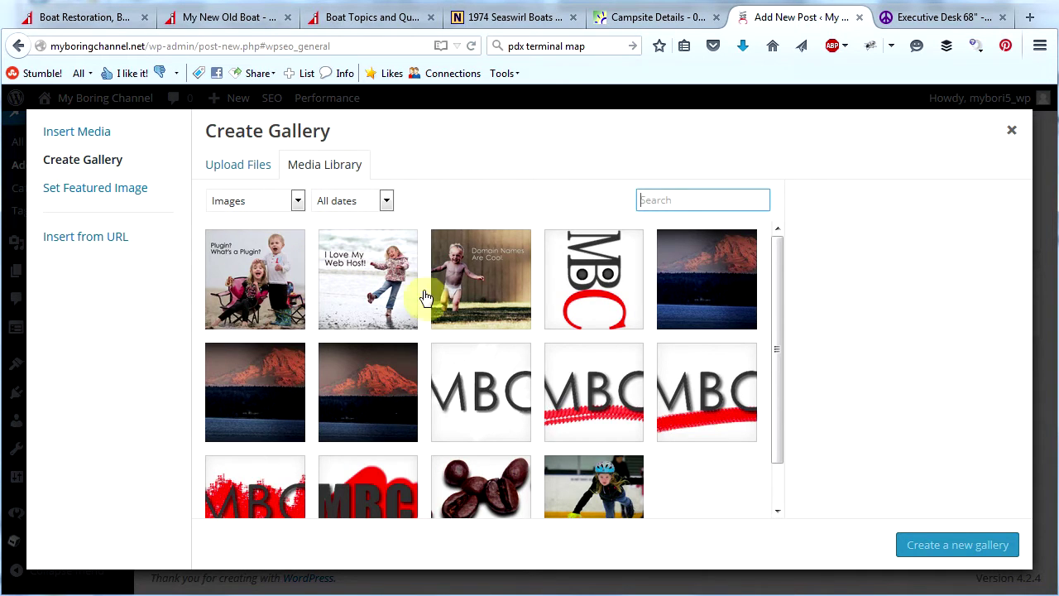
left_click(246, 300)
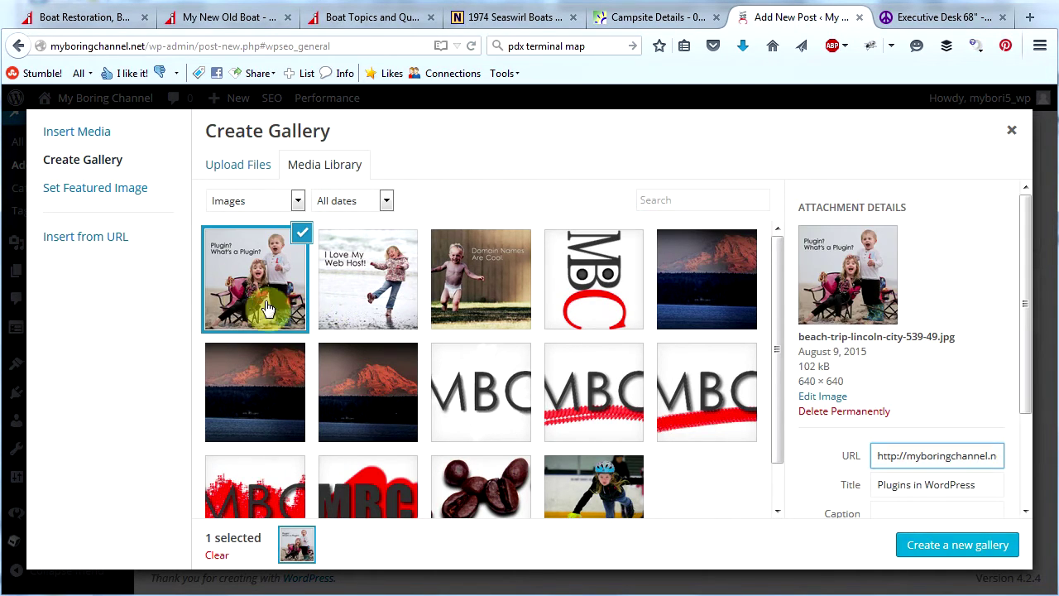
left_click(349, 299)
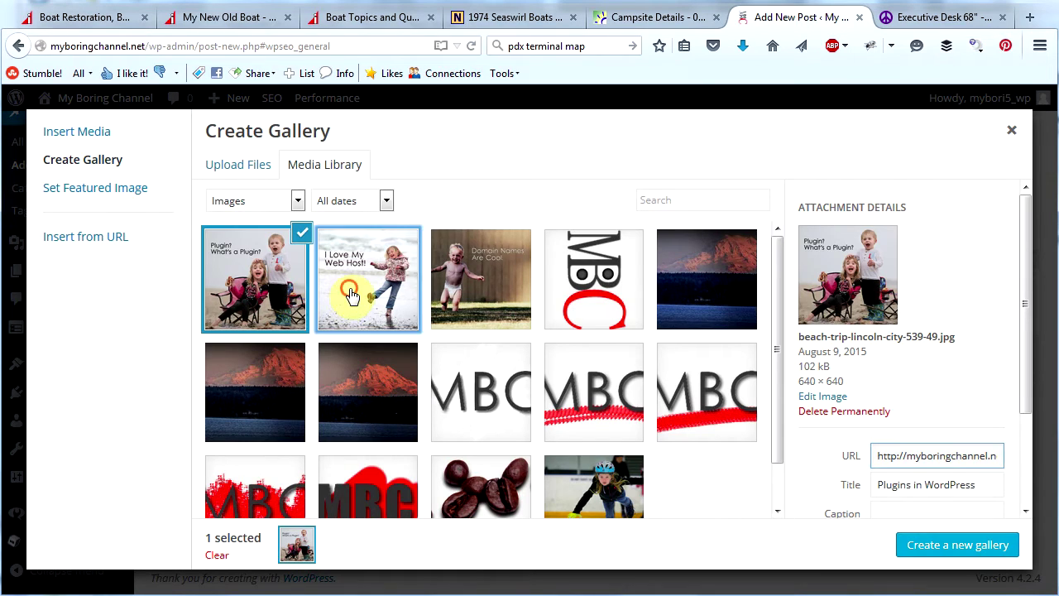
left_click(472, 302)
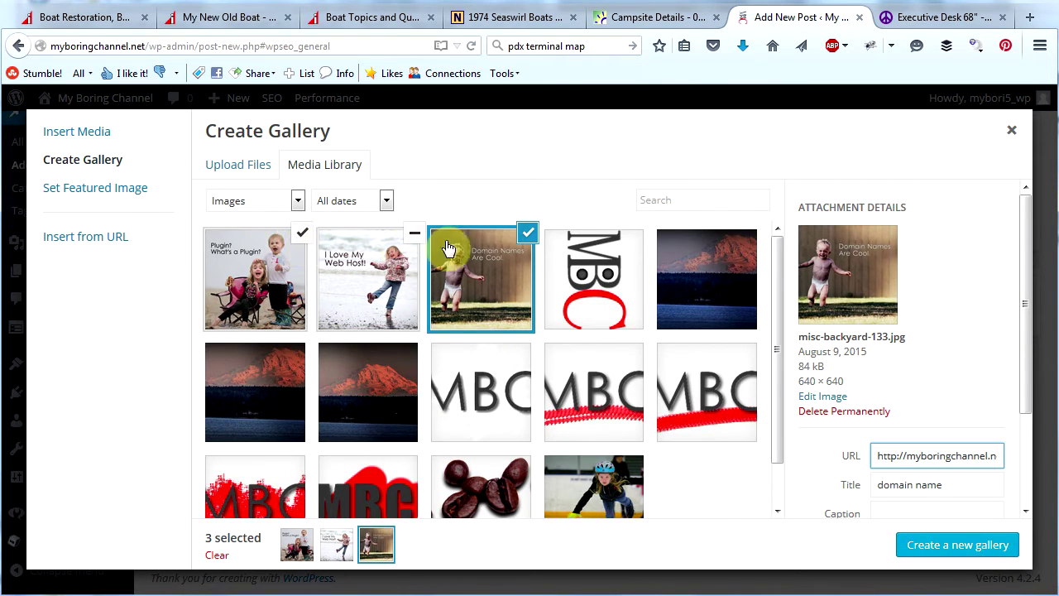
scroll(1029, 383, "down", 3)
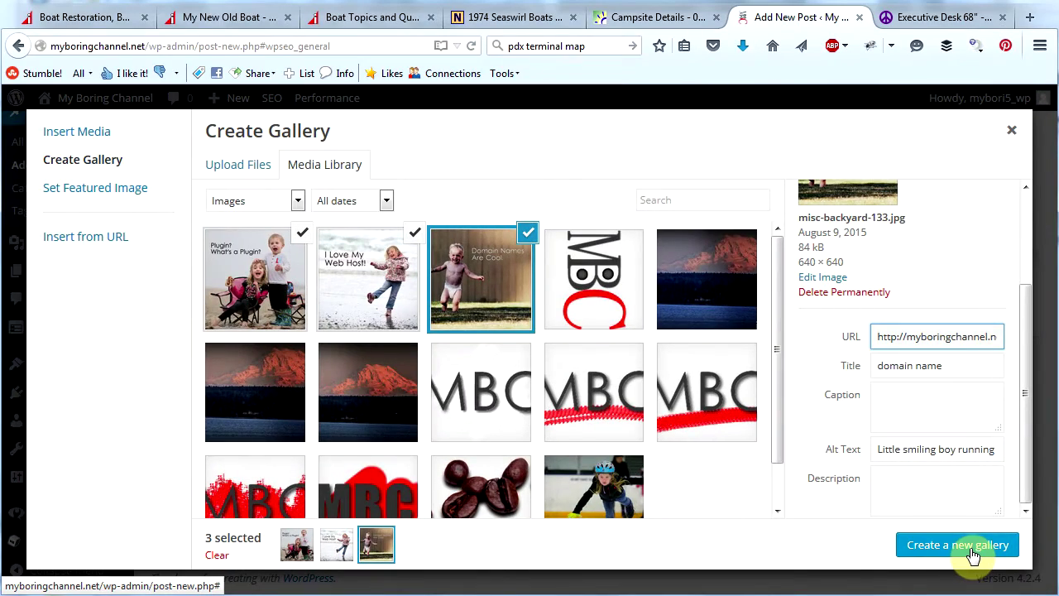
left_click(958, 545)
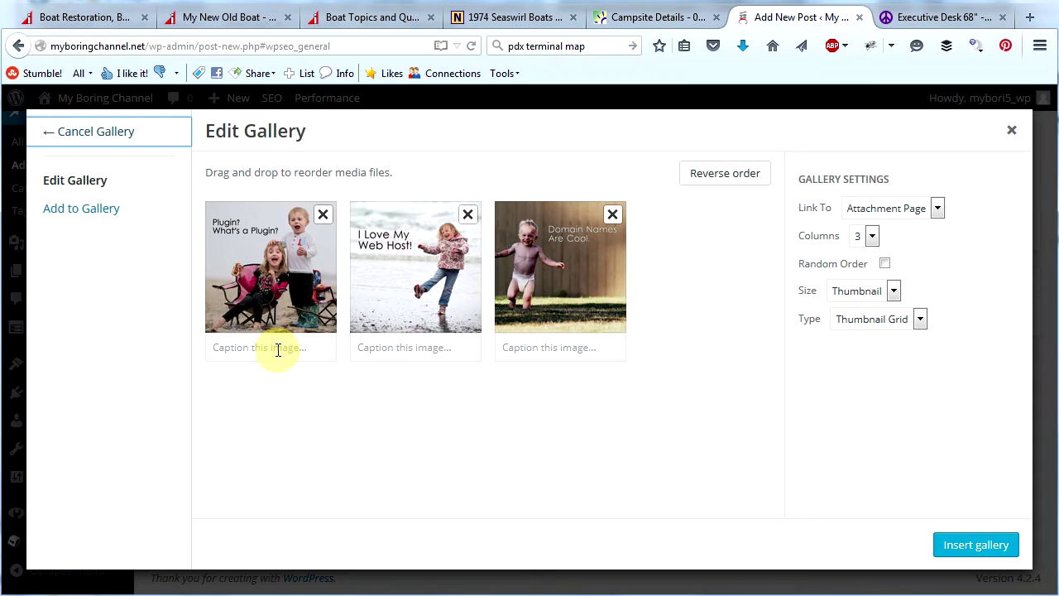
Link the gallery to Media File with 3 columns, random order and the Circles type, and insert it into the post.
left_click(890, 208)
left_click(875, 241)
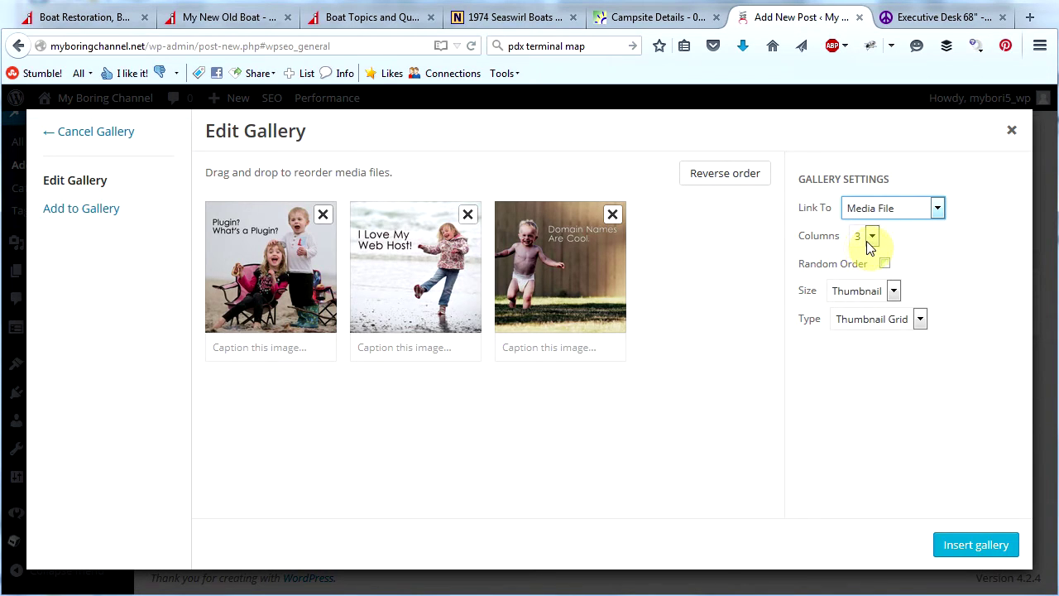
left_click(871, 238)
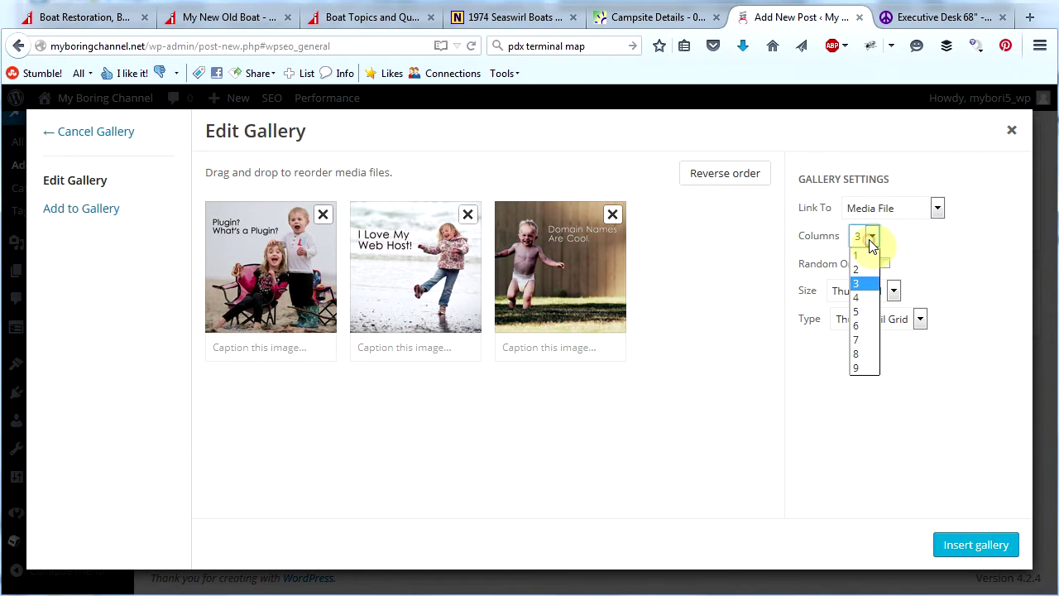
left_click(860, 284)
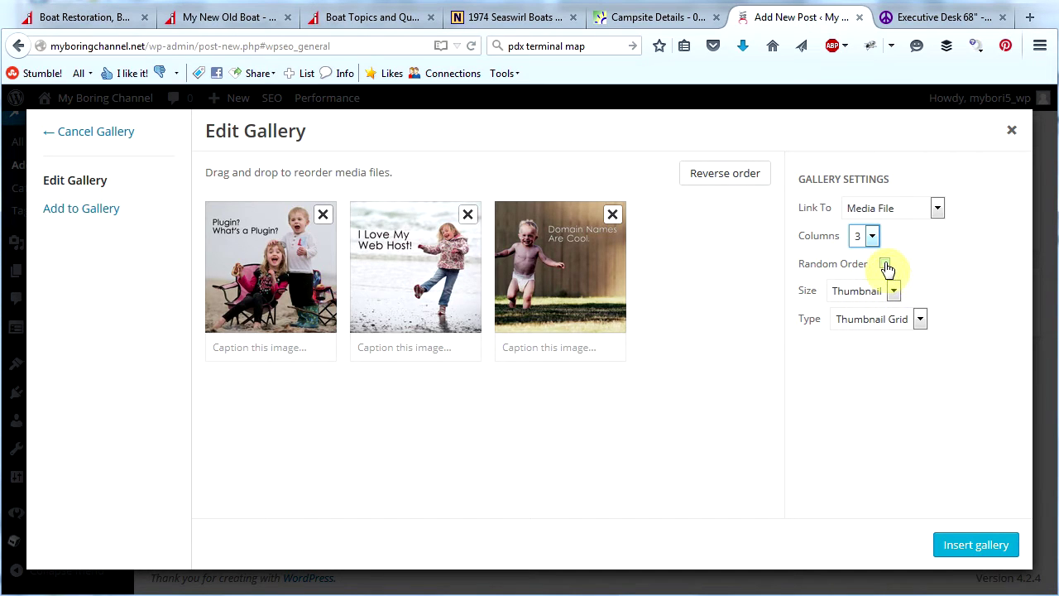
left_click(884, 265)
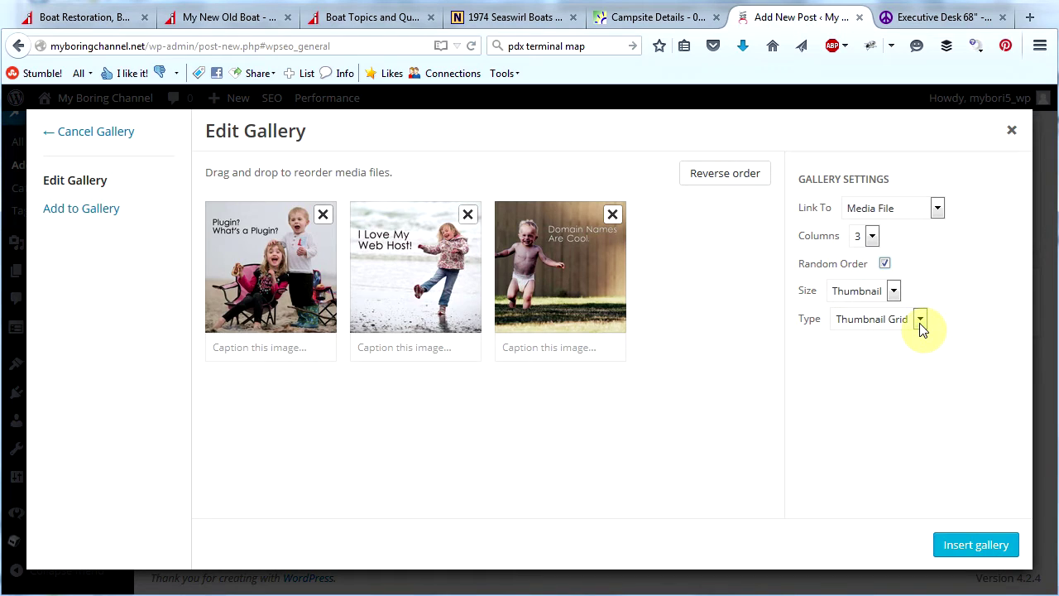
left_click(920, 321)
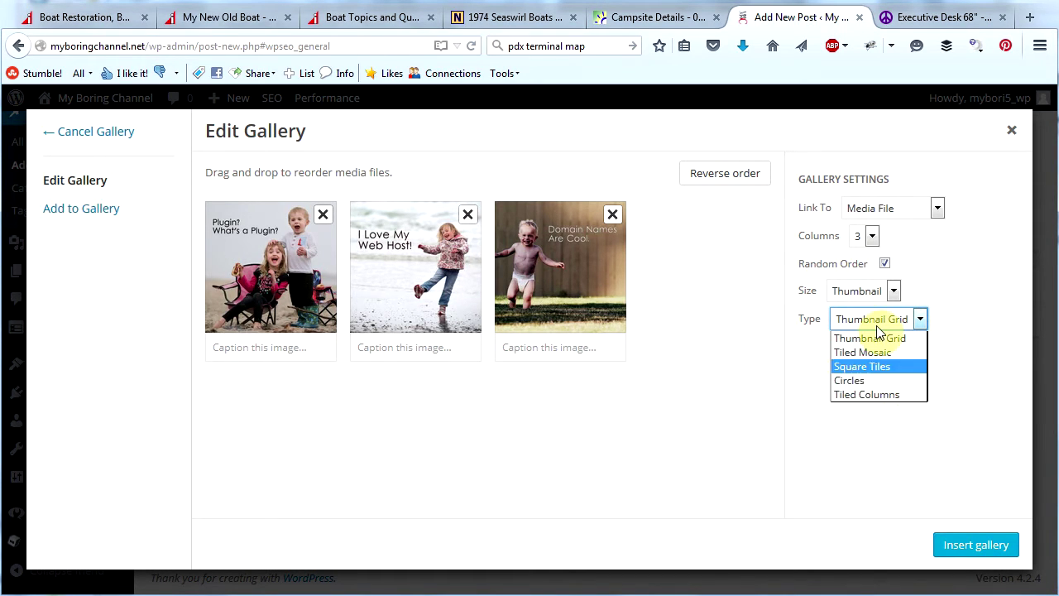
left_click(872, 382)
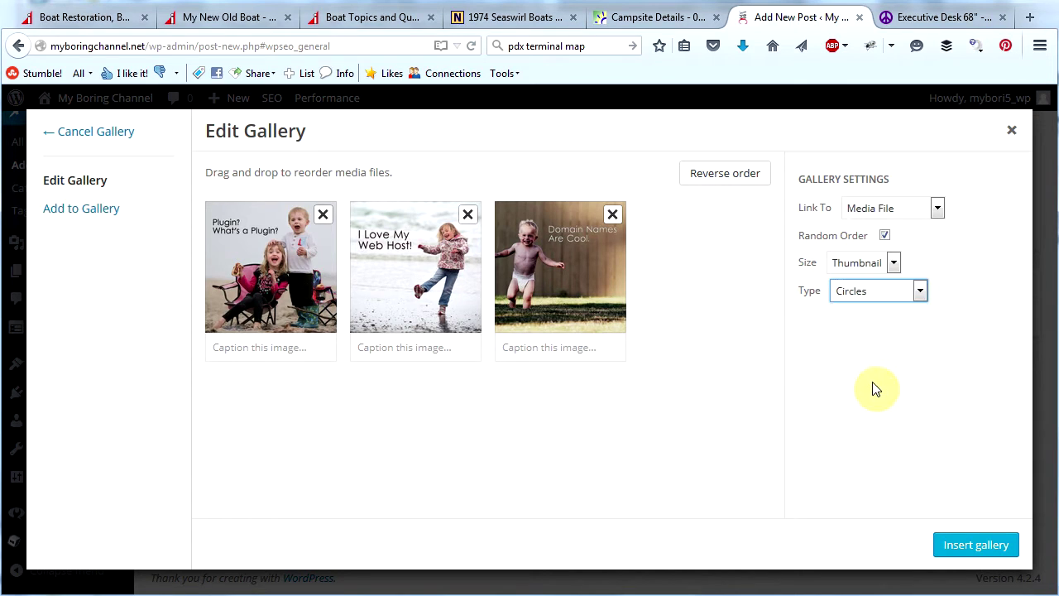
left_click(978, 552)
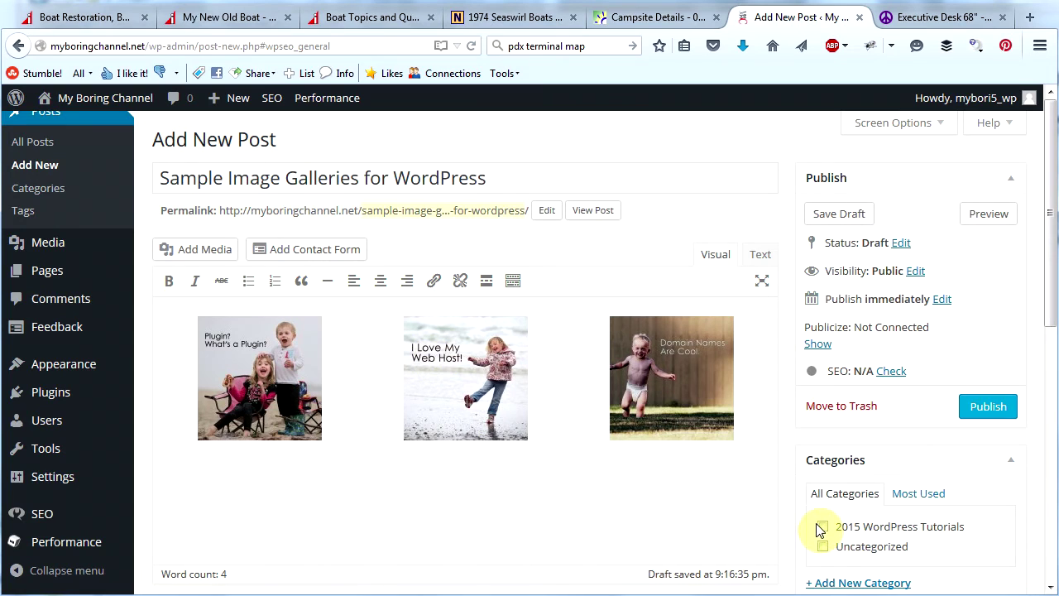
Add a new category named "WordPress Image Galleries" to the post and publish the post.
left_click_drag(1049, 321, 1055, 380)
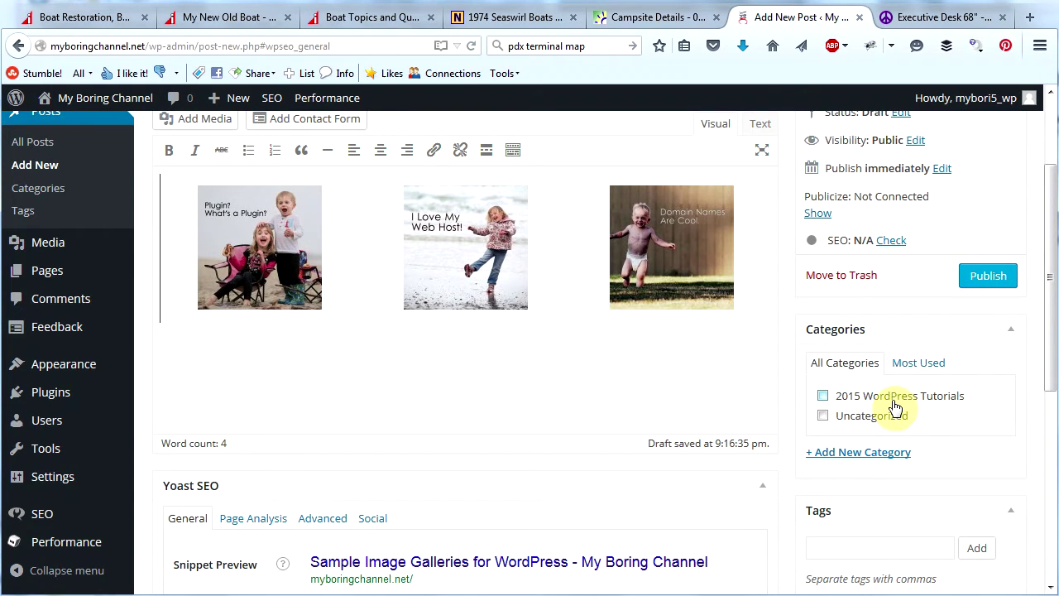
left_click(866, 455)
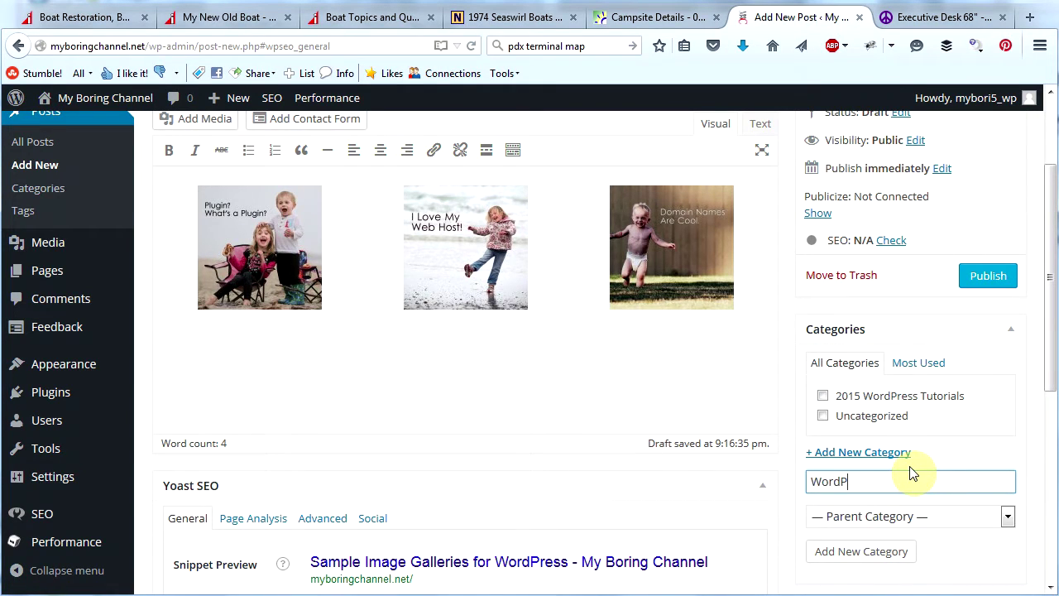
type("WordPress Image Galleries")
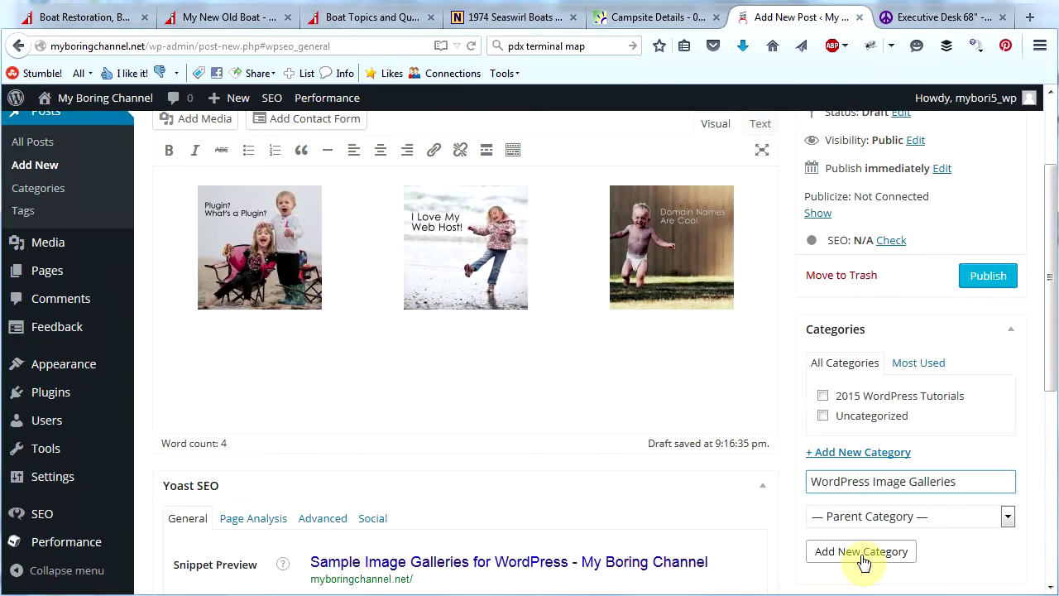
left_click(861, 556)
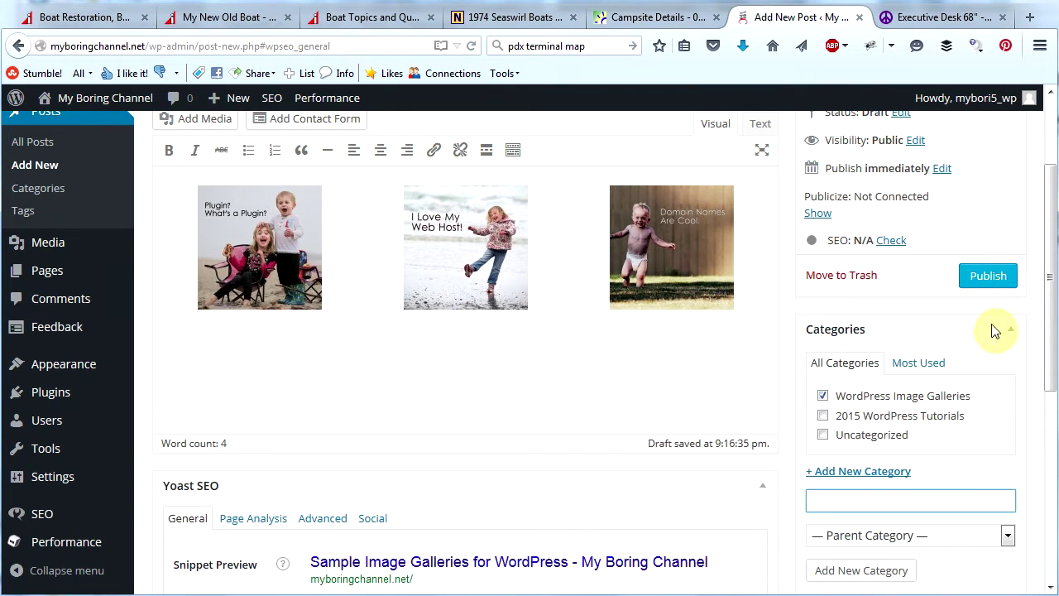
left_click(990, 278)
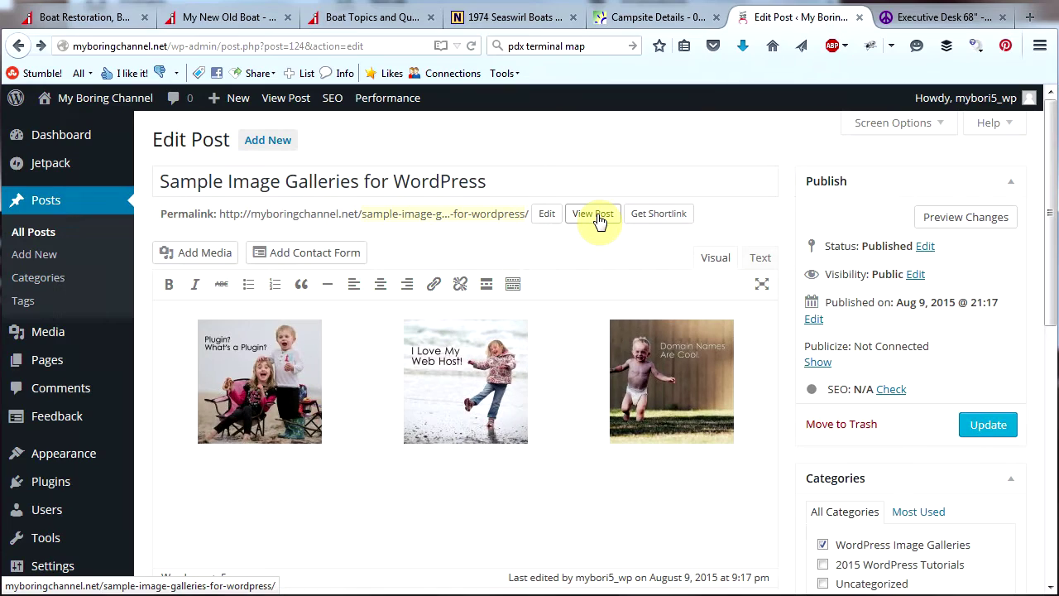
View the published post and browse its circle gallery pictures in the full-screen slideshow, then close the slideshow.
left_click(598, 217)
left_click_drag(1052, 185, 1055, 254)
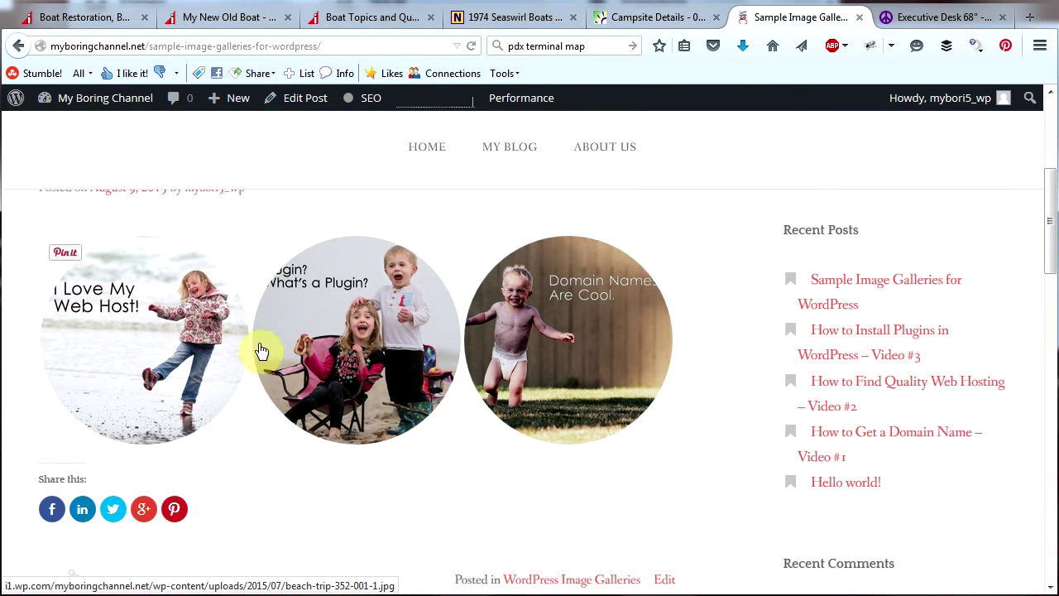
left_click(135, 356)
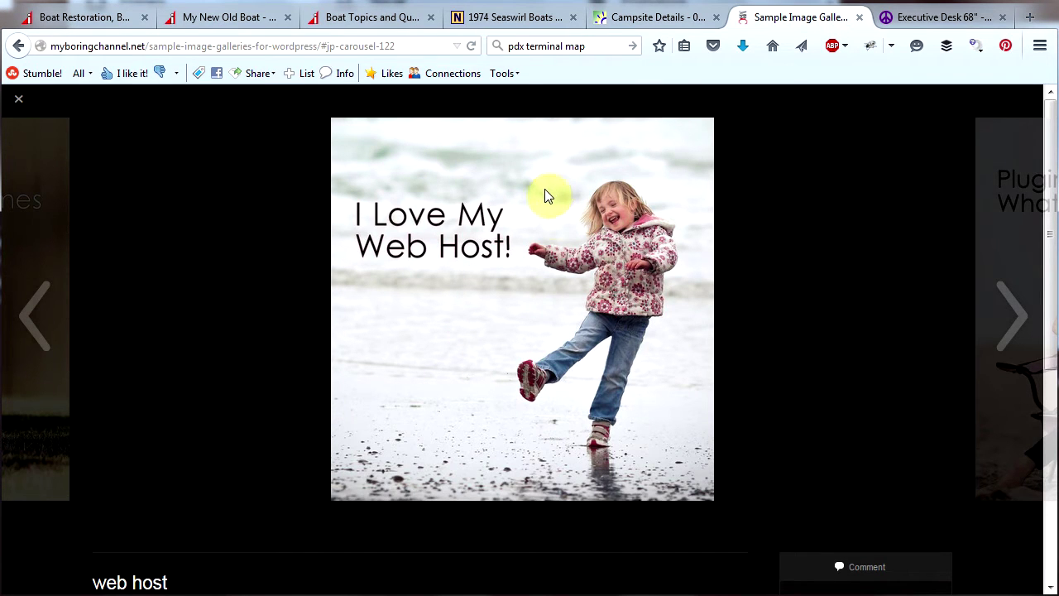
left_click(1009, 317)
left_click(1010, 318)
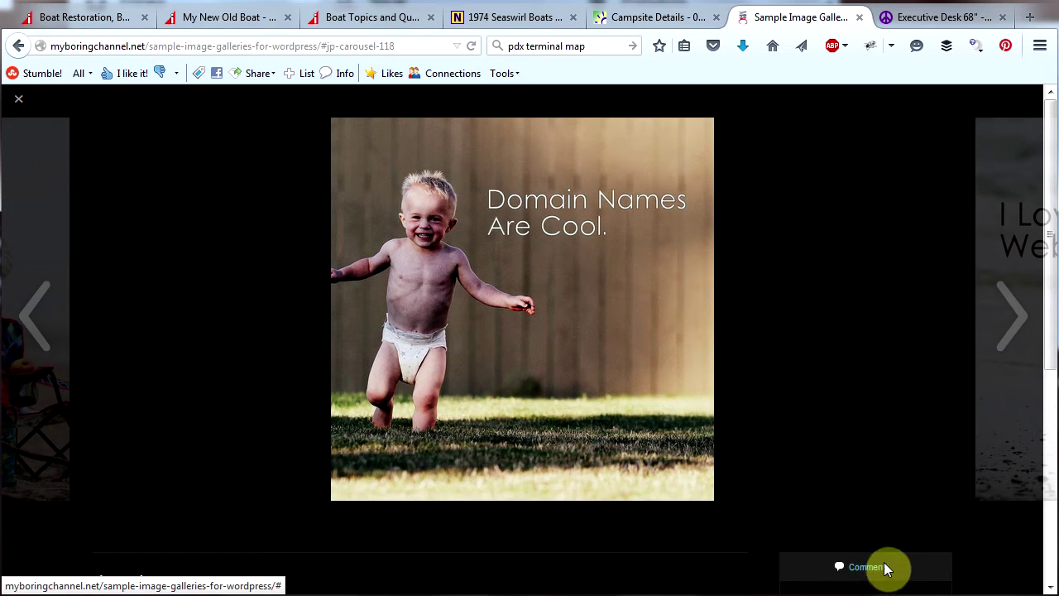
left_click(1007, 354)
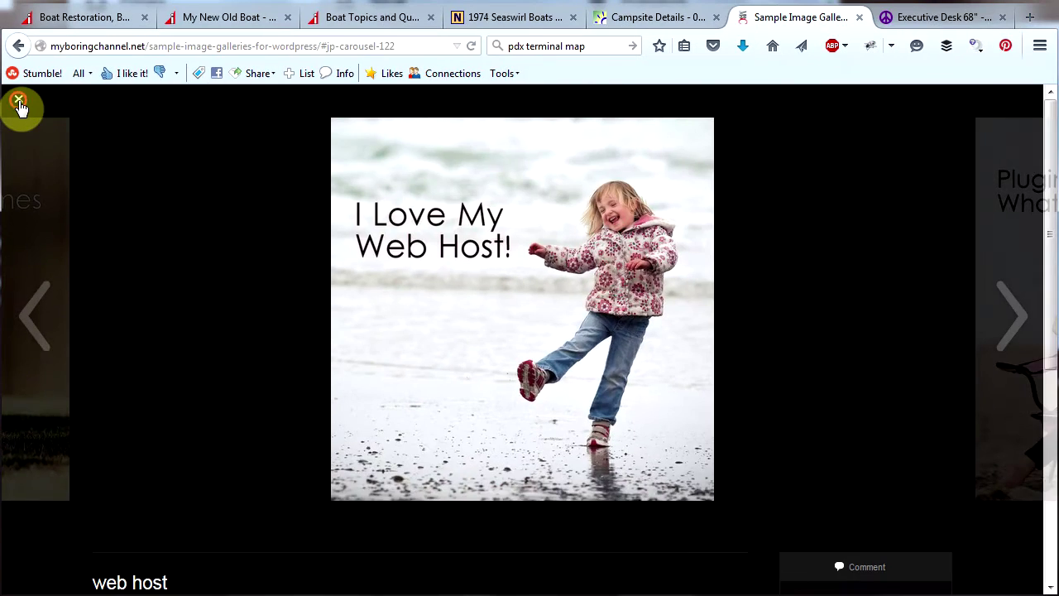
left_click(21, 106)
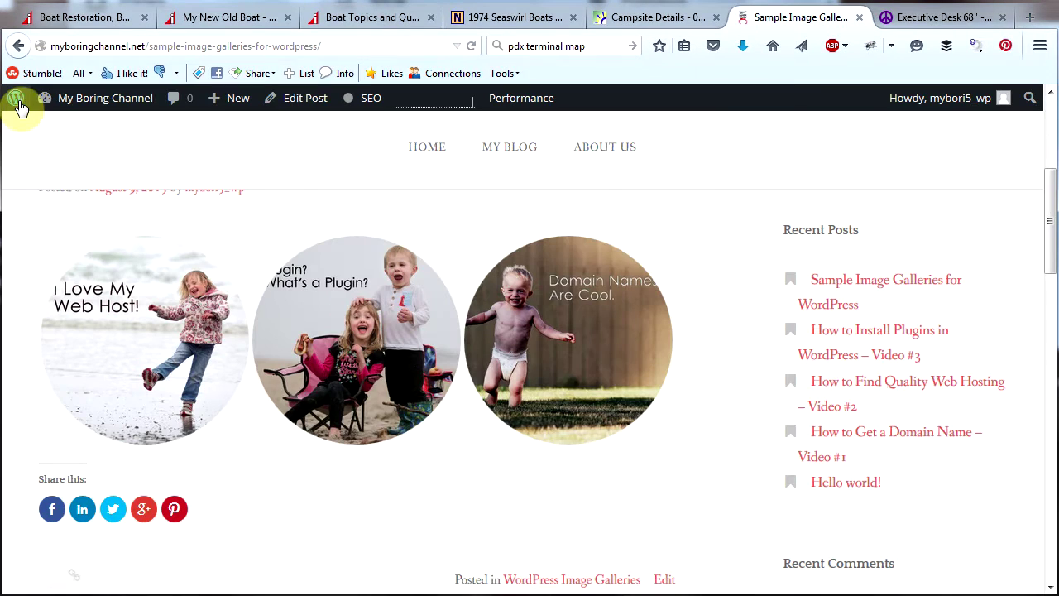
scroll(653, 420, "up", 2)
scroll(654, 421, "down", 2)
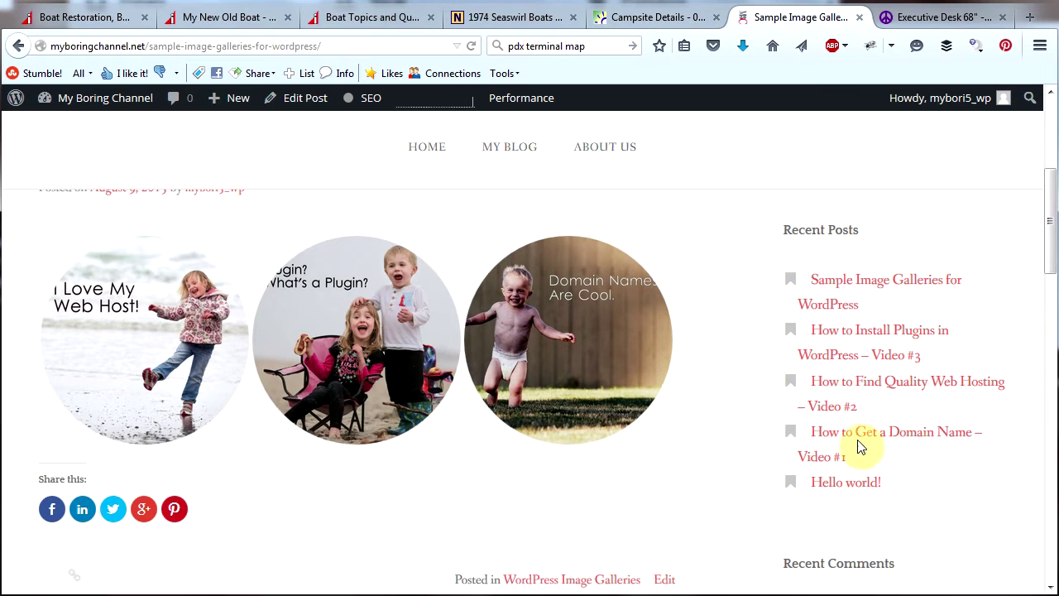
left_click_drag(1051, 265, 1049, 177)
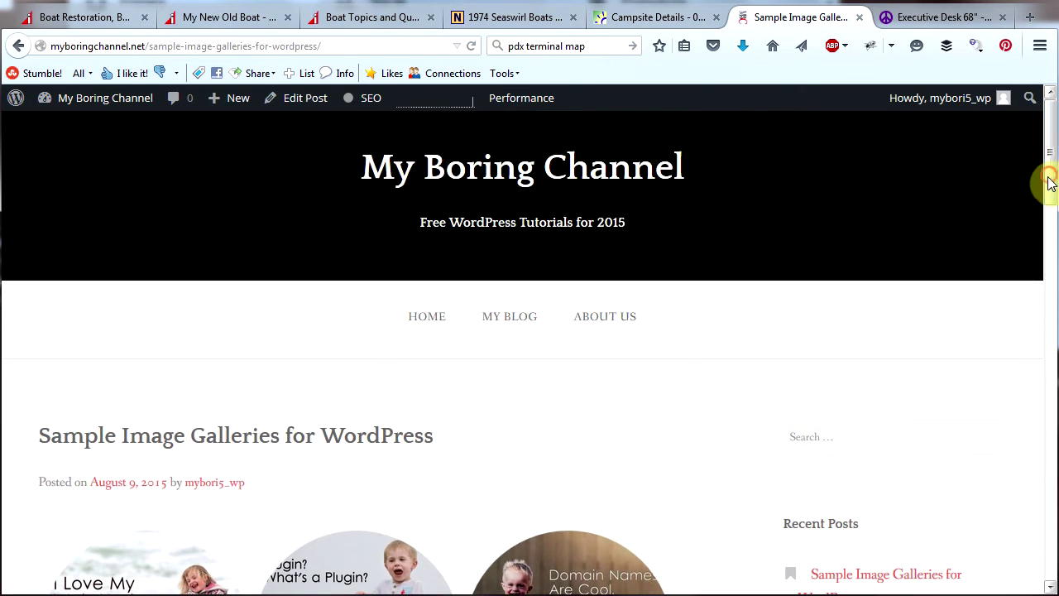
Reopen the post for editing and create a second gallery from the plugin, web host and domain name pictures in the media library.
left_click(307, 109)
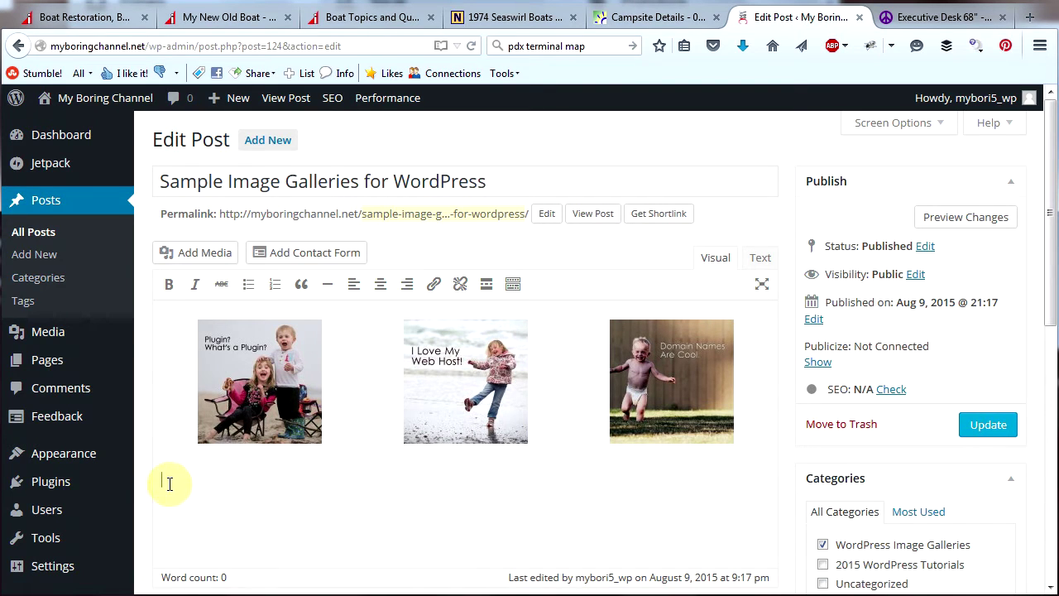
left_click(197, 253)
left_click(86, 161)
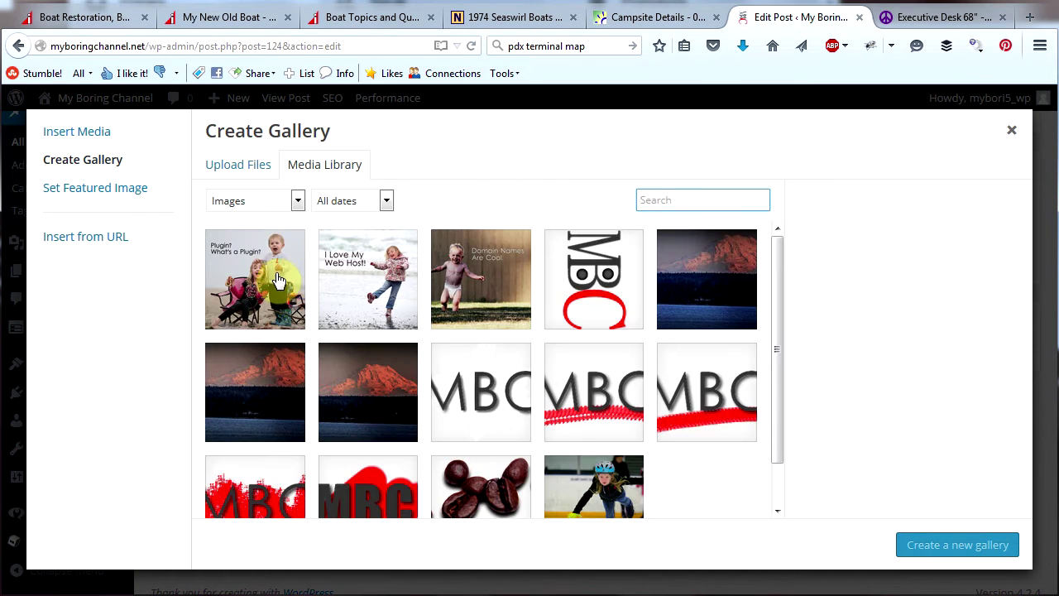
left_click(270, 282)
left_click(361, 271)
left_click(473, 273)
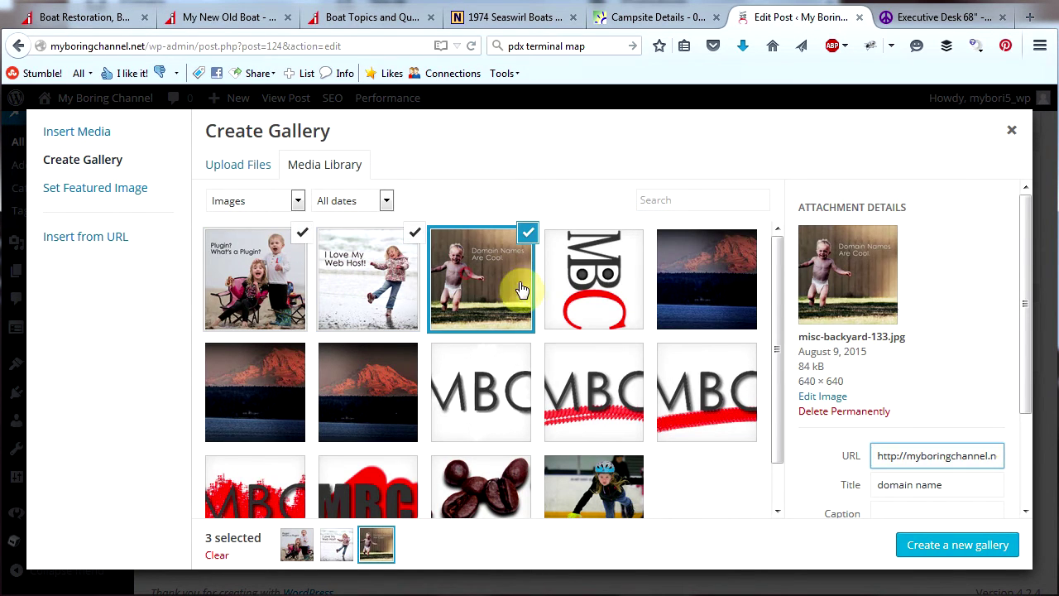
left_click_drag(1023, 283, 1029, 386)
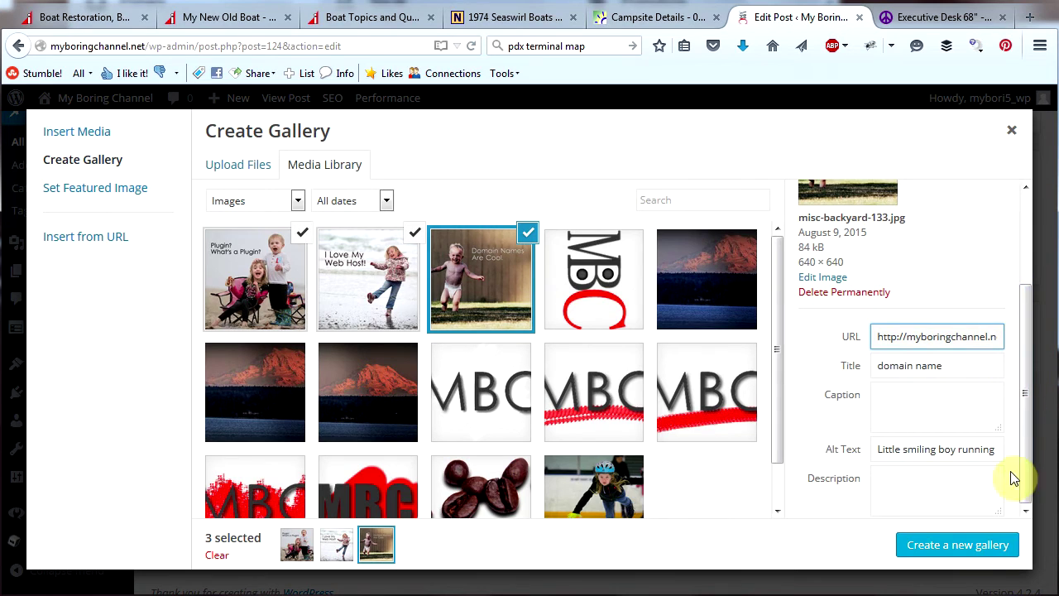
left_click(968, 553)
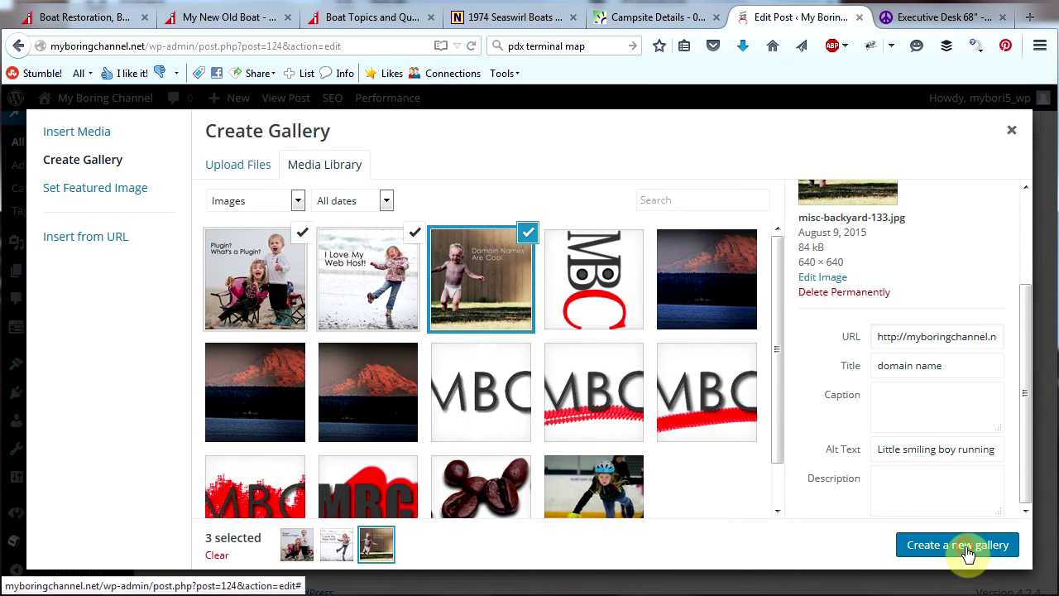
Set the second gallery's type to Tiled Mosaic, insert it below the first gallery and update the post.
left_click(920, 321)
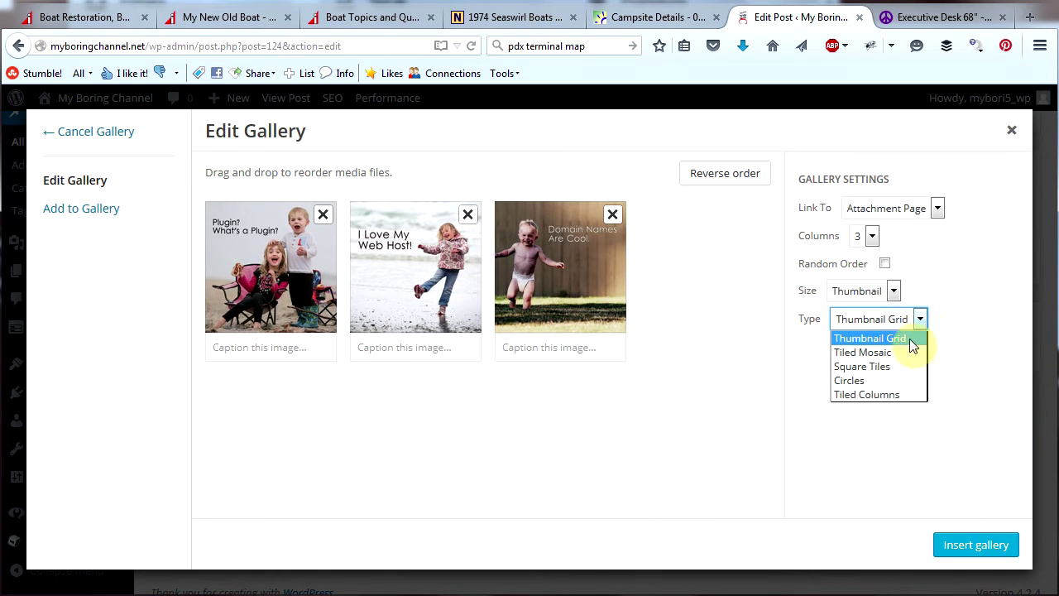
left_click(902, 357)
left_click(969, 551)
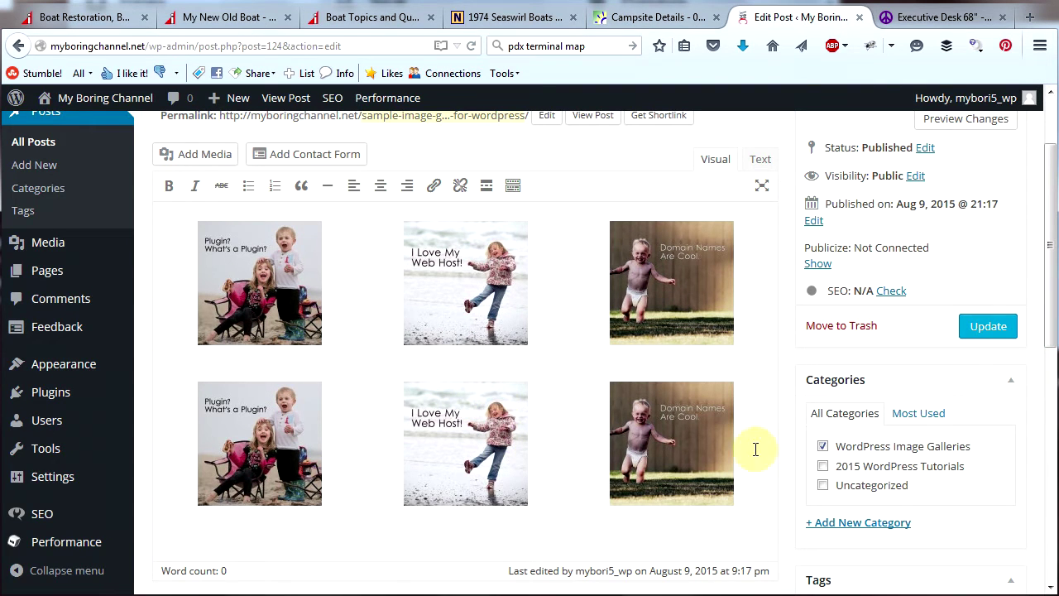
left_click(993, 334)
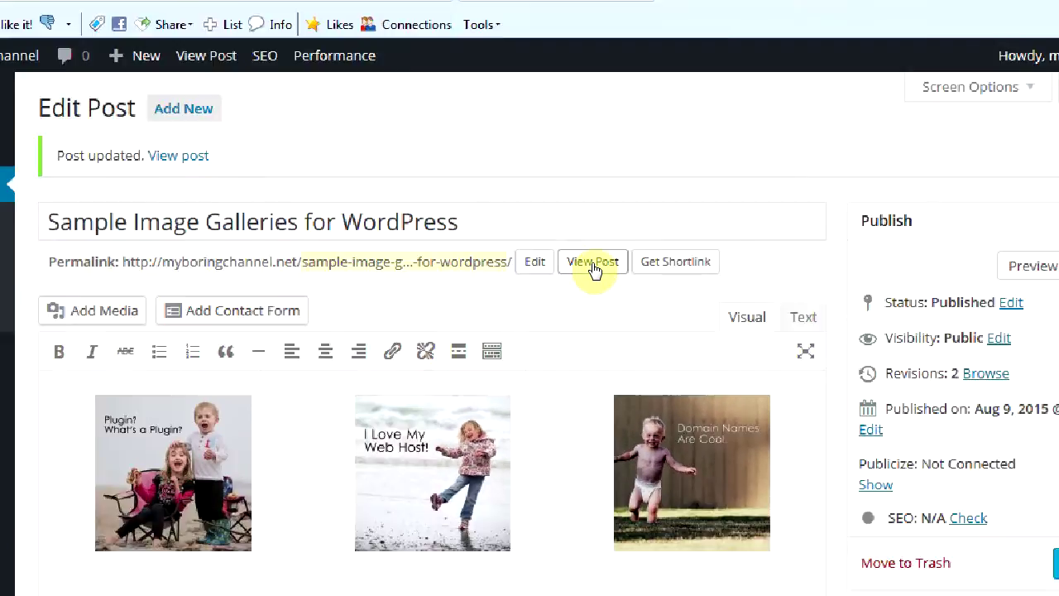
View the updated post, compare both galleries and browse the mosaic pictures in the full-screen slideshow before closing it.
left_click(593, 261)
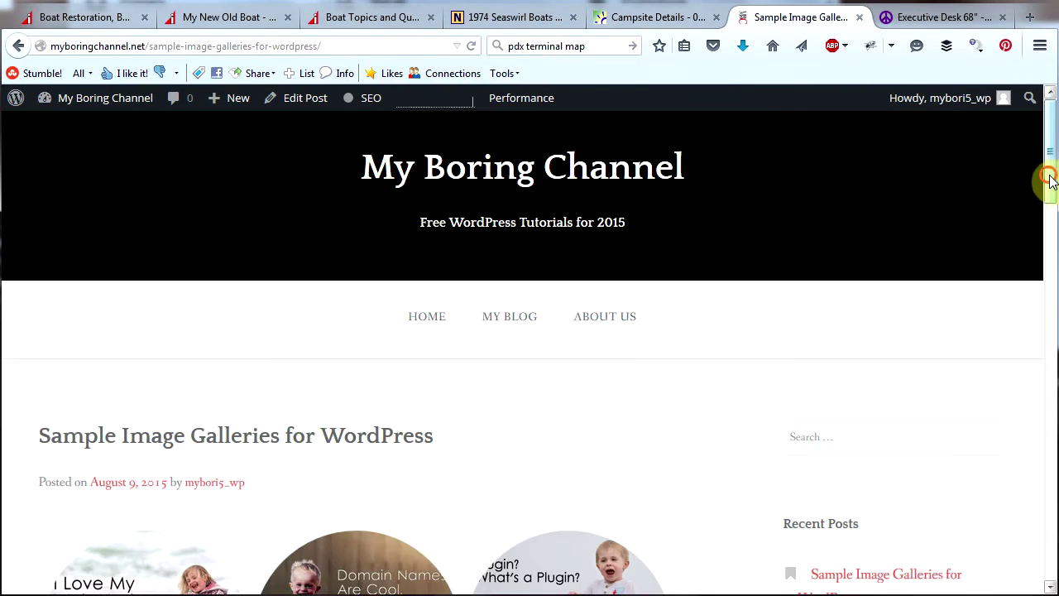
left_click_drag(1049, 180, 1055, 258)
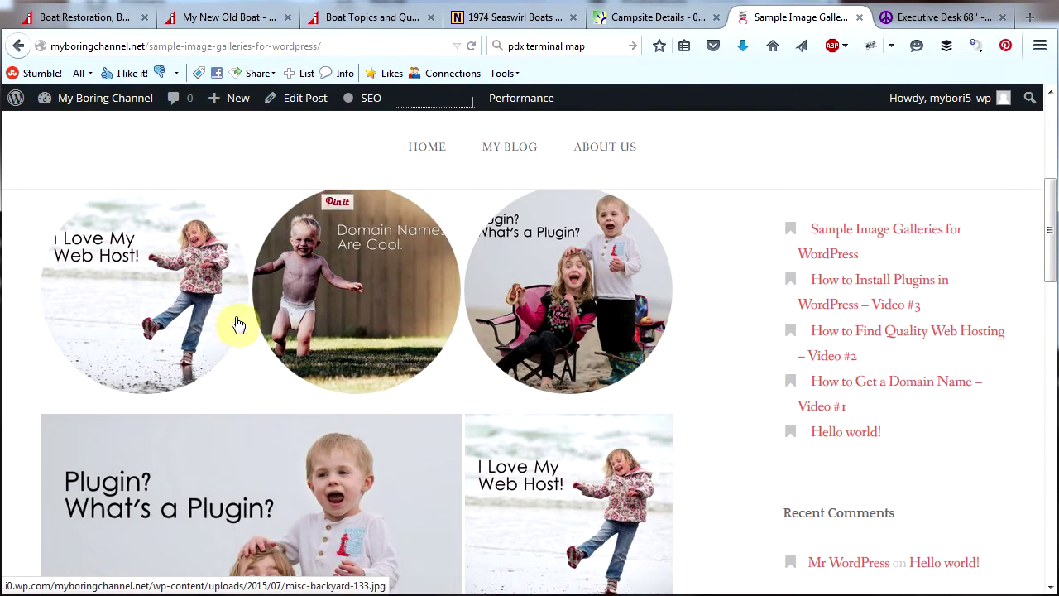
scroll(858, 314, "down", 5)
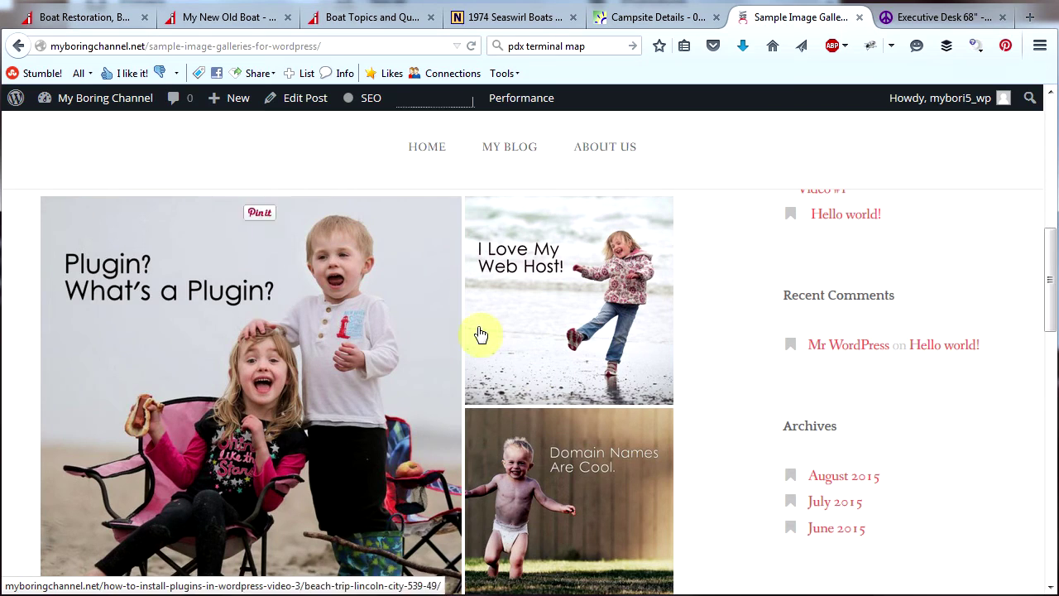
scroll(1050, 342, "up", 1)
left_click_drag(1049, 307, 1051, 327)
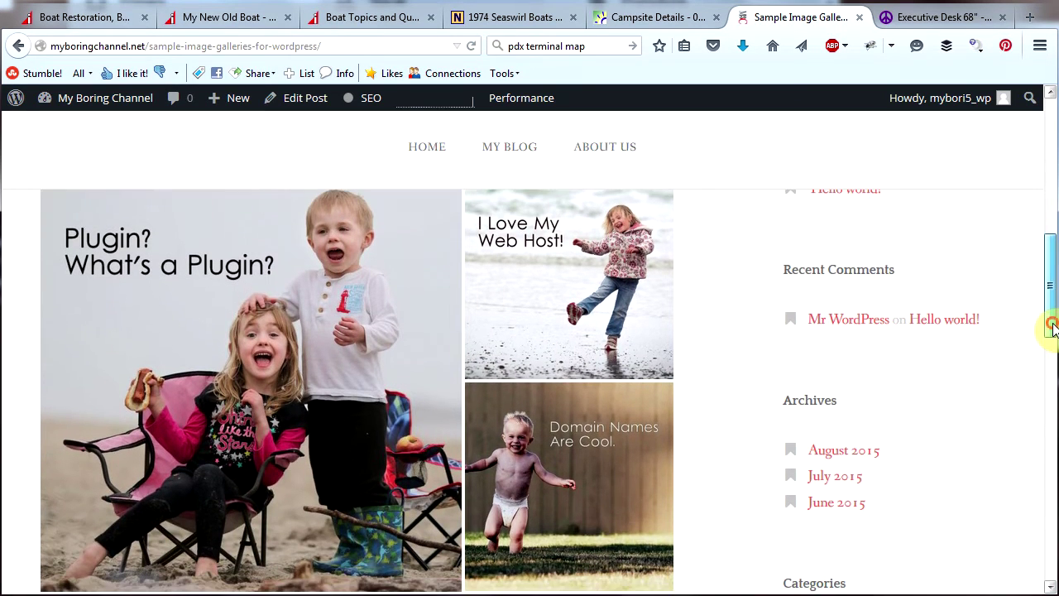
left_click(235, 379)
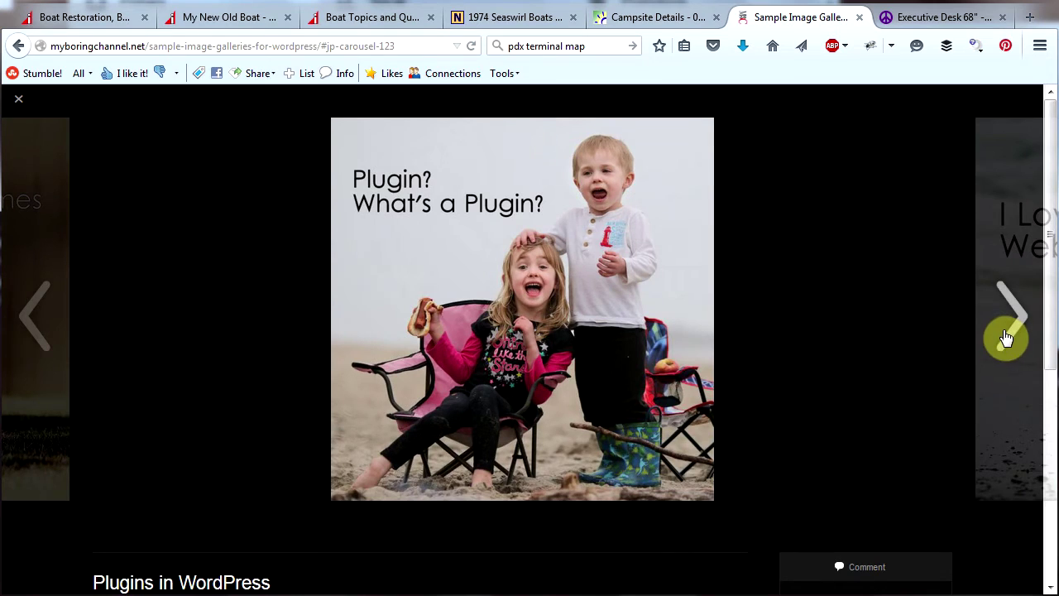
left_click(1010, 336)
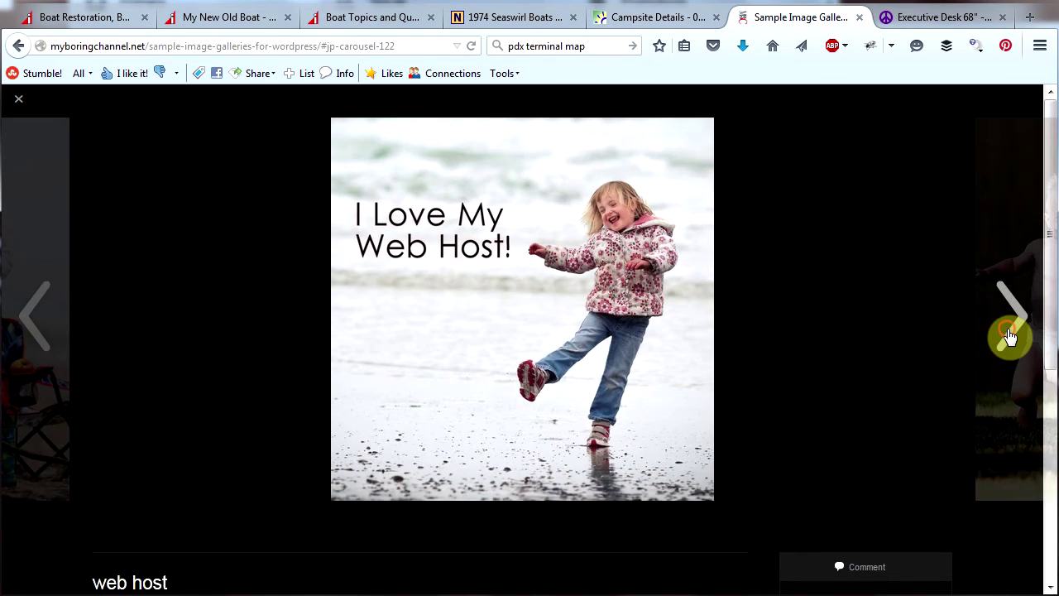
left_click(1009, 336)
left_click(1009, 336)
left_click(18, 98)
mouse_move(15, 111)
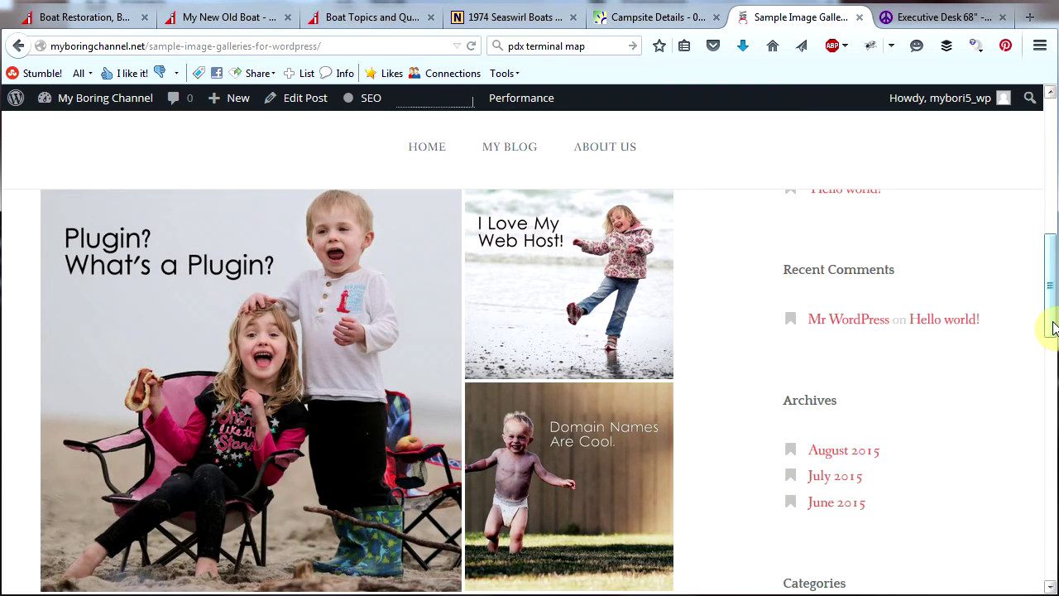
Check how the Sample Image Galleries post and its galleries appear on the My Blog page.
left_click_drag(1053, 324, 1048, 172)
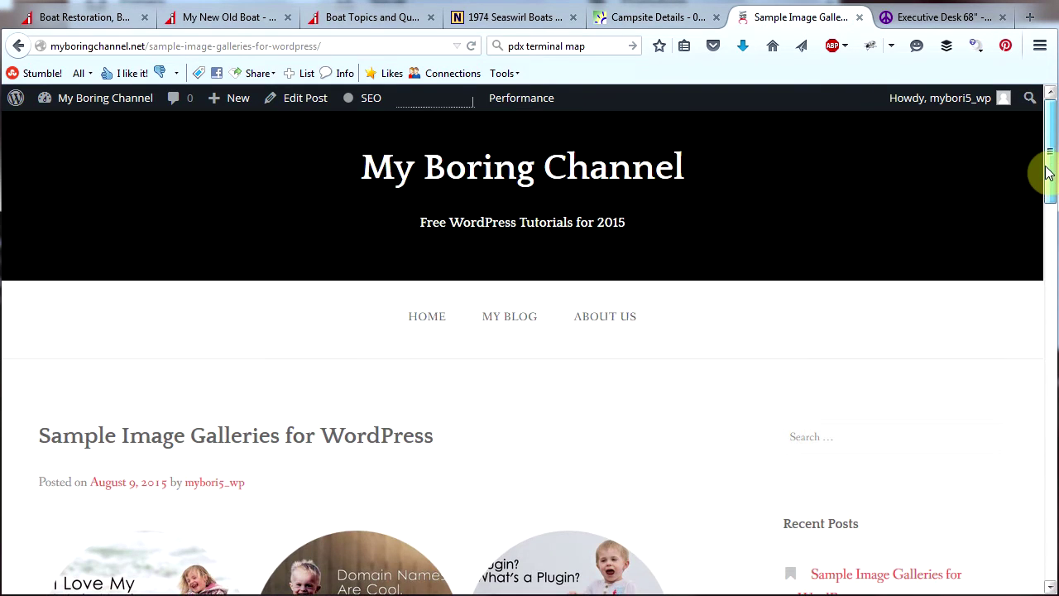
left_click(504, 337)
left_click_drag(1047, 264, 1049, 103)
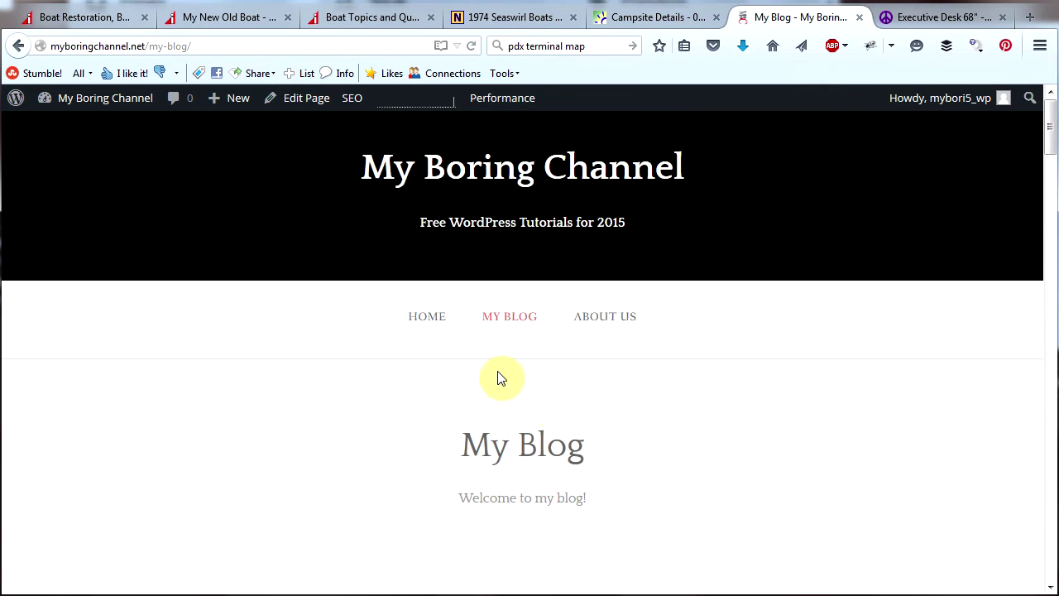
key("alt+Left")
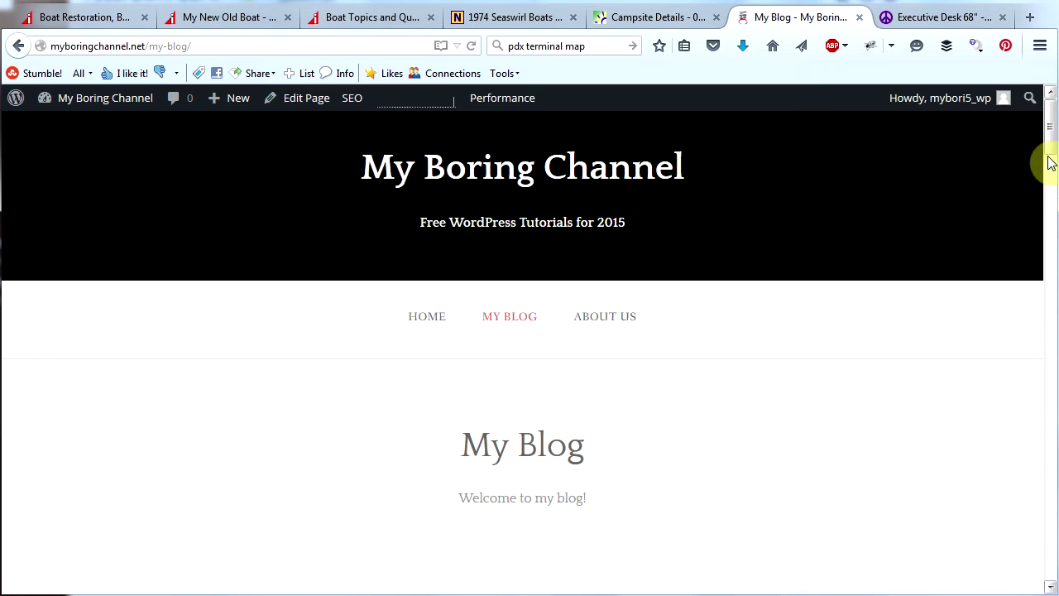
left_click_drag(1053, 165, 1053, 205)
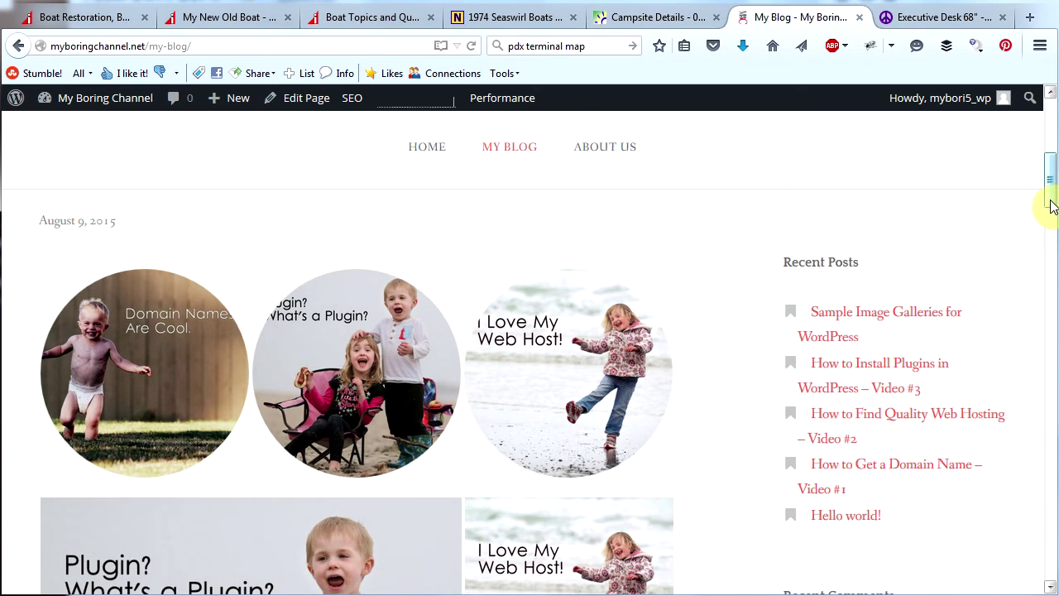
scroll(1052, 203, "up", 3)
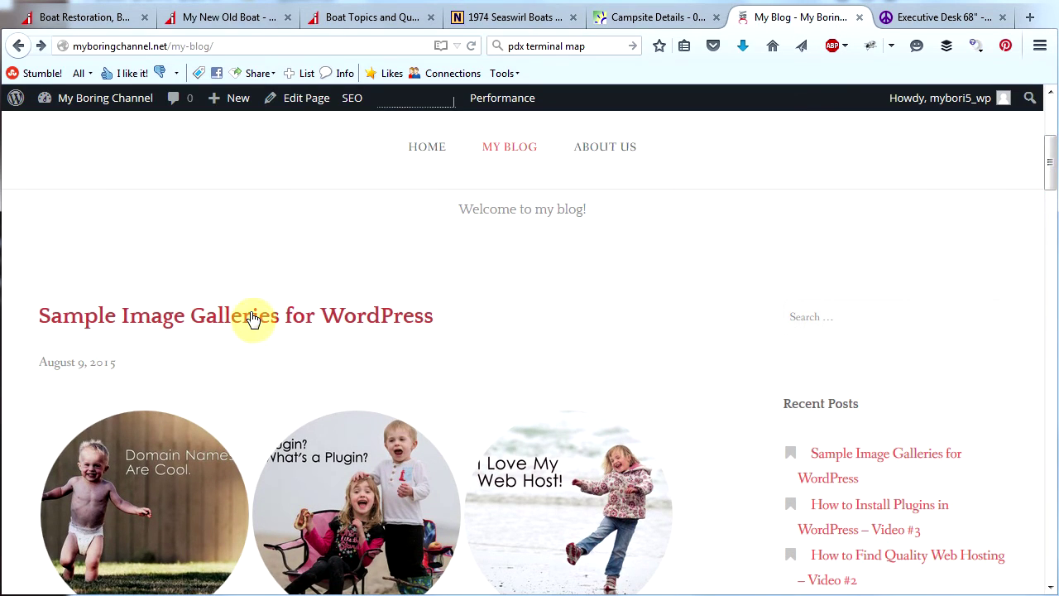
Reopen the Sample Image Galleries for WordPress post for editing and add an empty line between its two galleries.
left_click(243, 323)
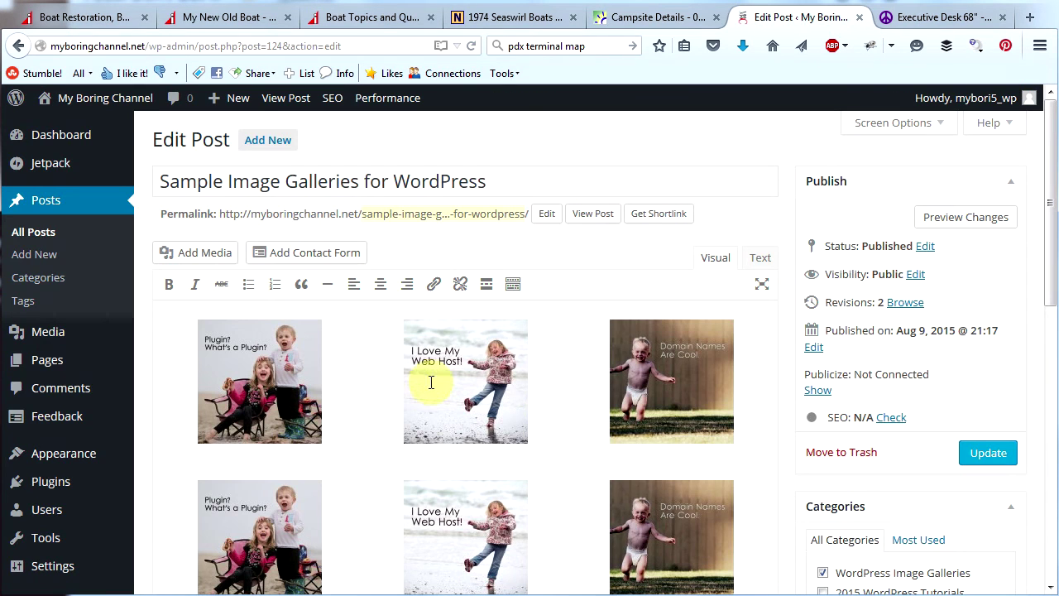
left_click(753, 418)
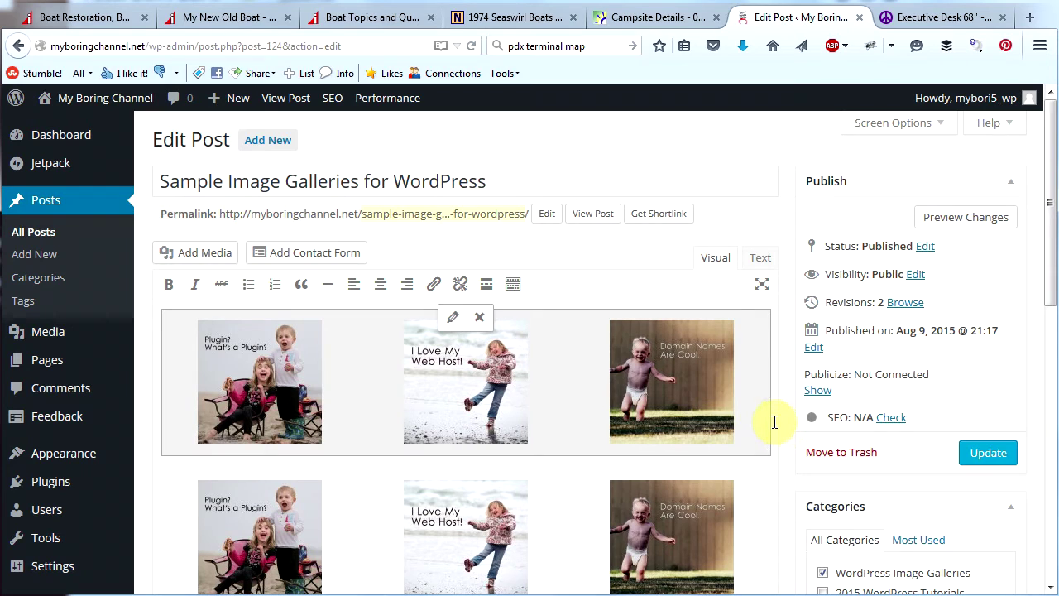
left_click(773, 423)
scroll(790, 356, "down", 3)
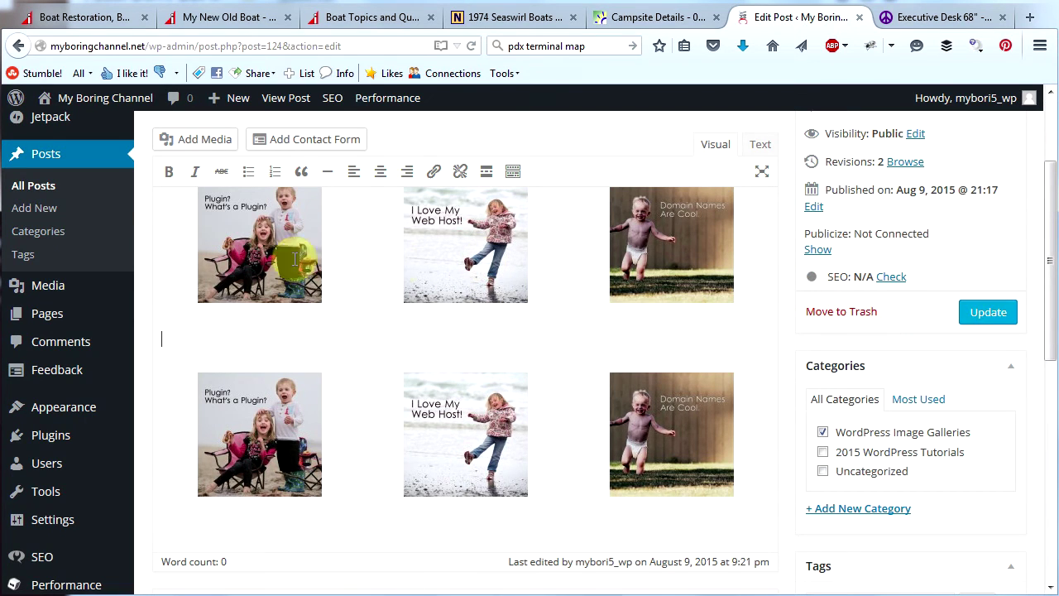
left_click(1051, 299)
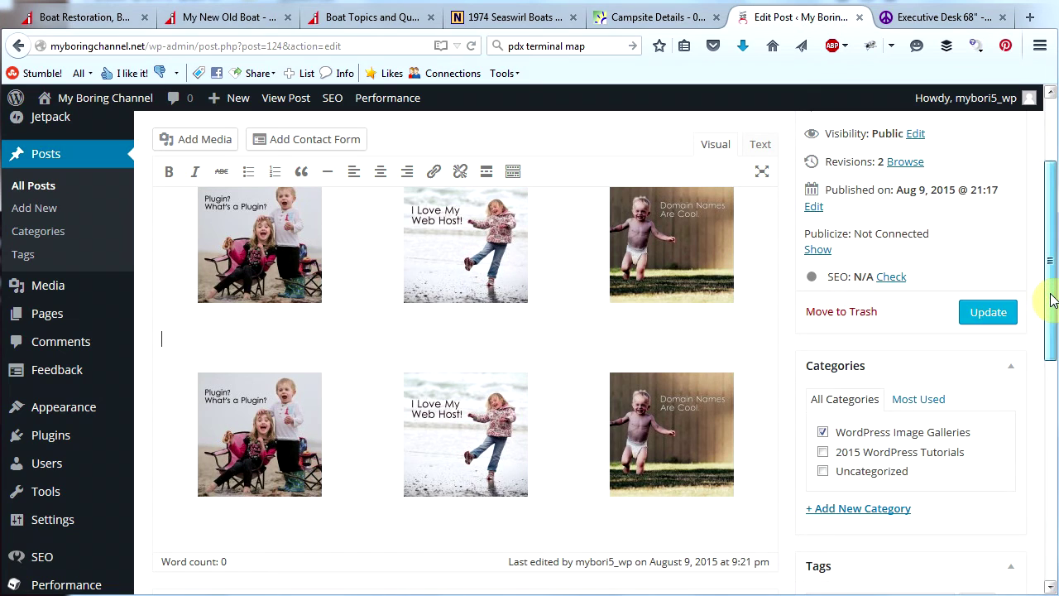
left_click_drag(1051, 300, 1033, 280)
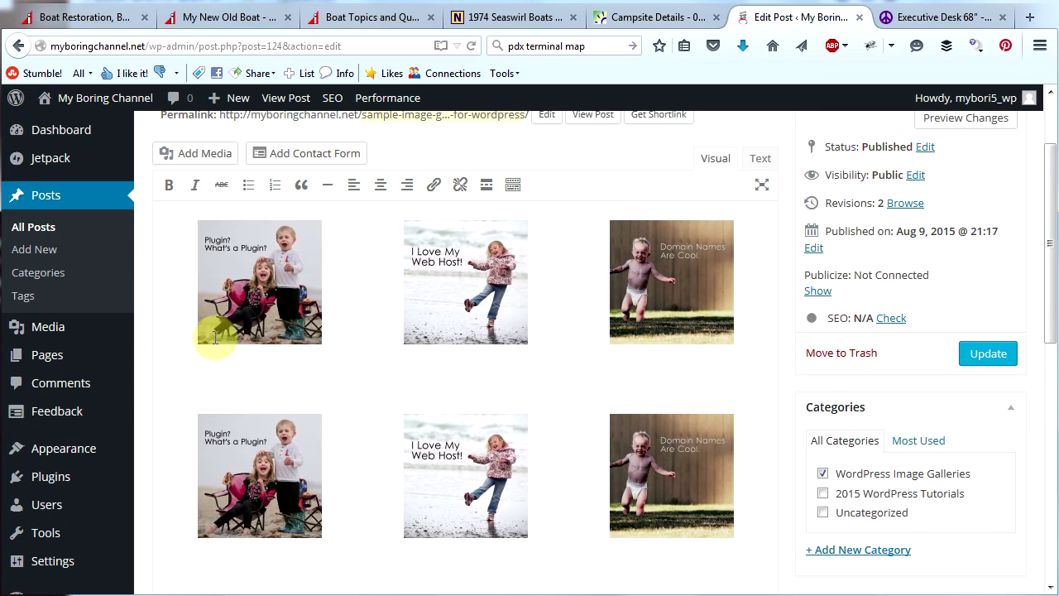
Insert a Read More tag on the empty line between the two galleries and update the post.
left_click(162, 382)
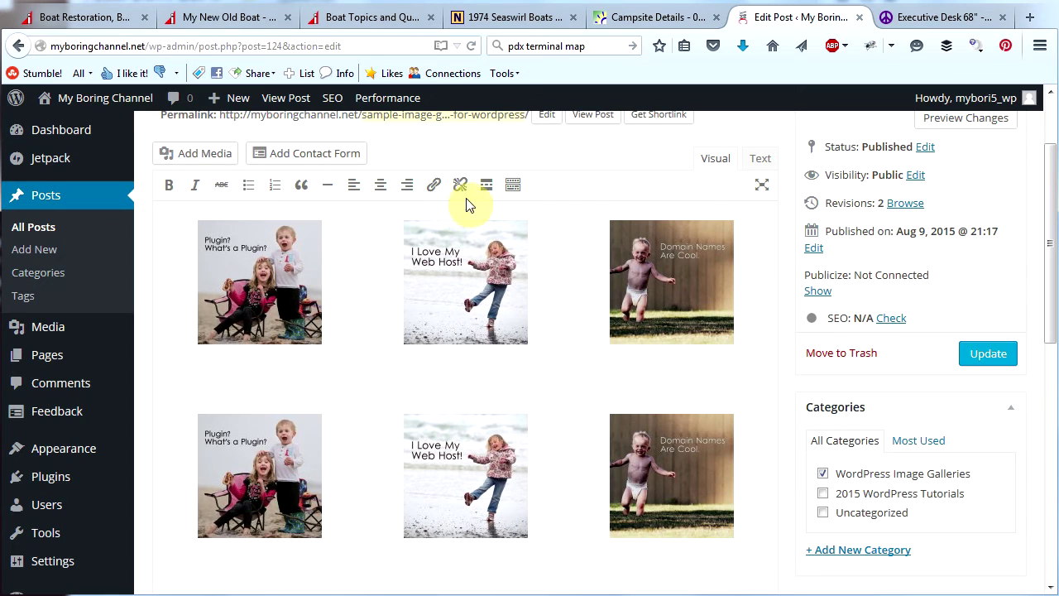
left_click(513, 188)
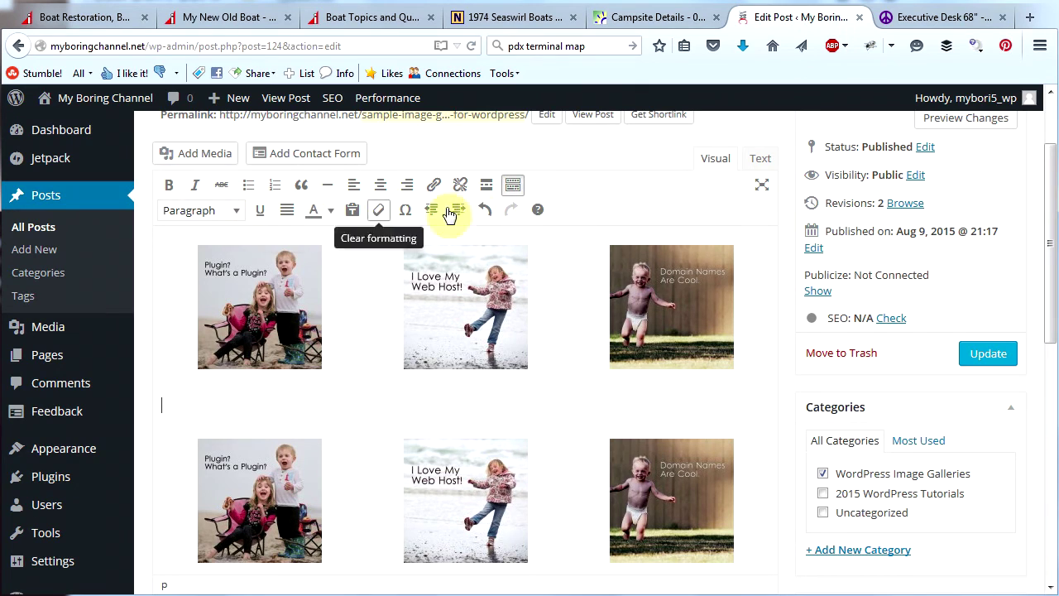
left_click(514, 186)
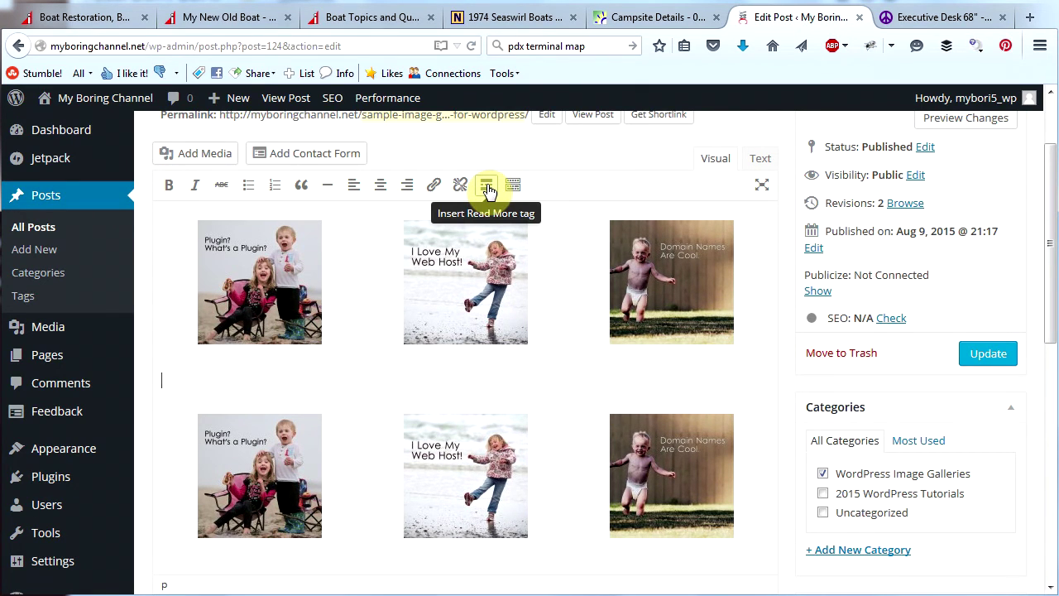
left_click(487, 186)
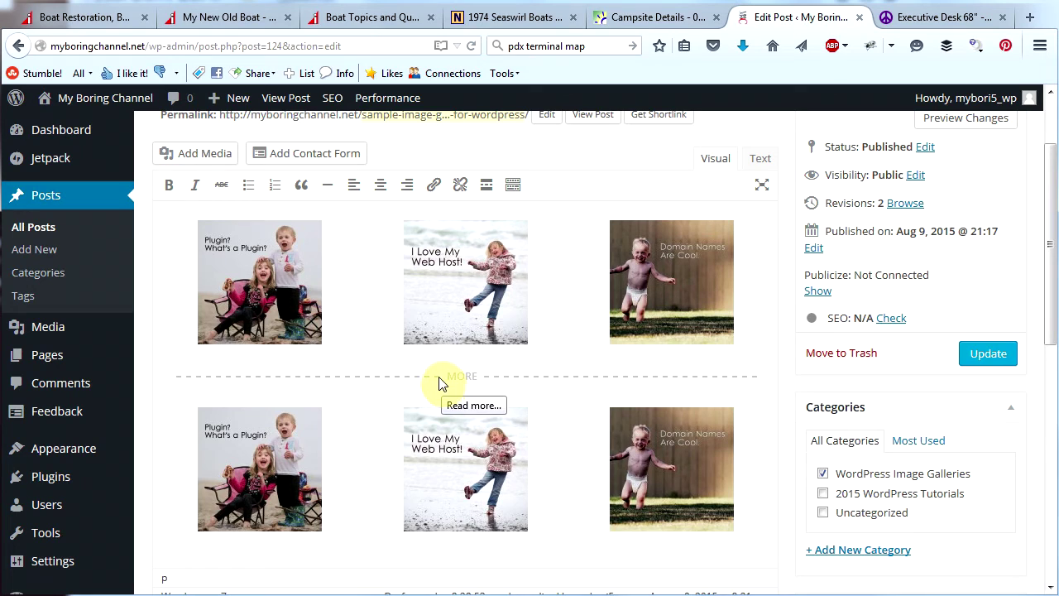
left_click(990, 354)
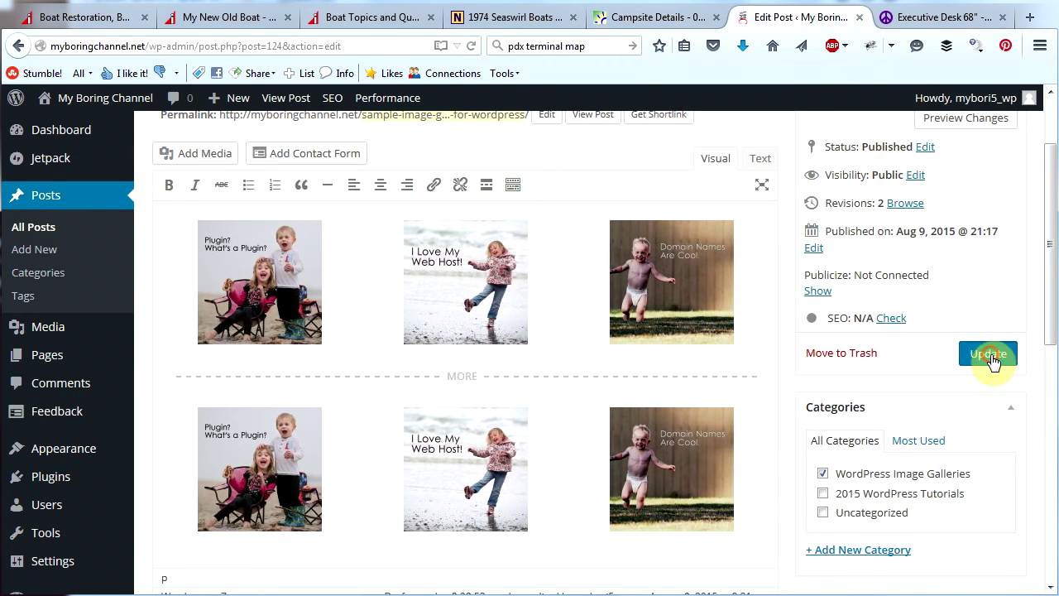
Check the Sample Image Galleries post on the My Blog page, follow its more link and return to the blog.
mouse_move(83, 101)
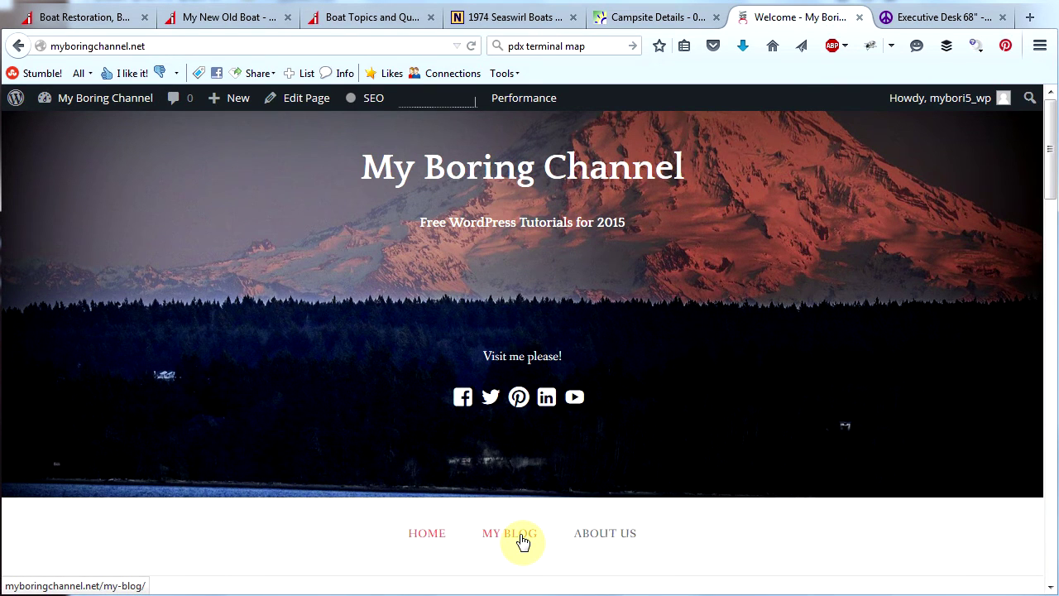
left_click(523, 542)
left_click_drag(1049, 149, 1051, 211)
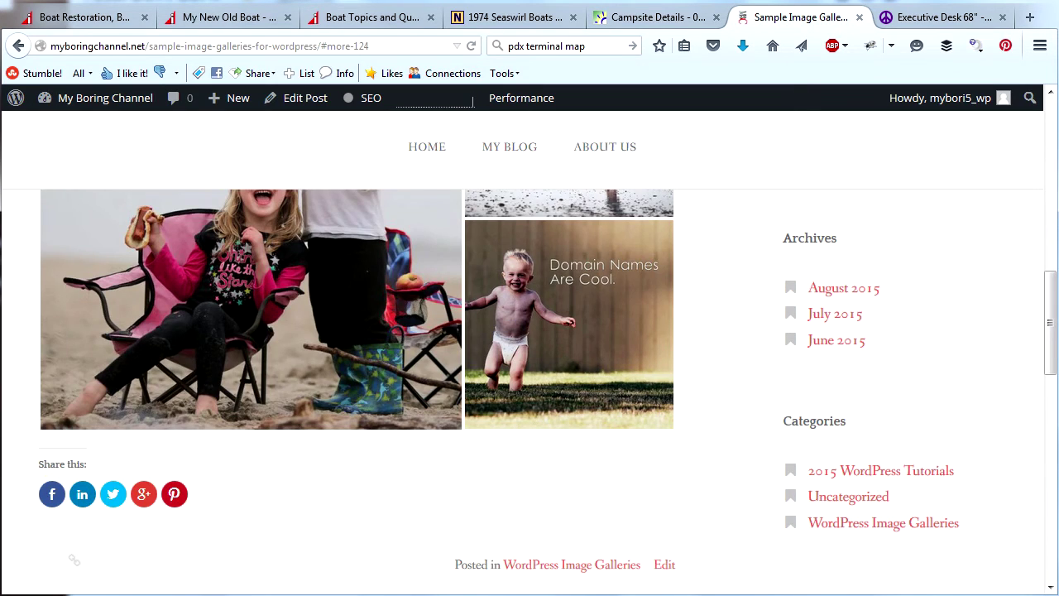
key("alt+Left")
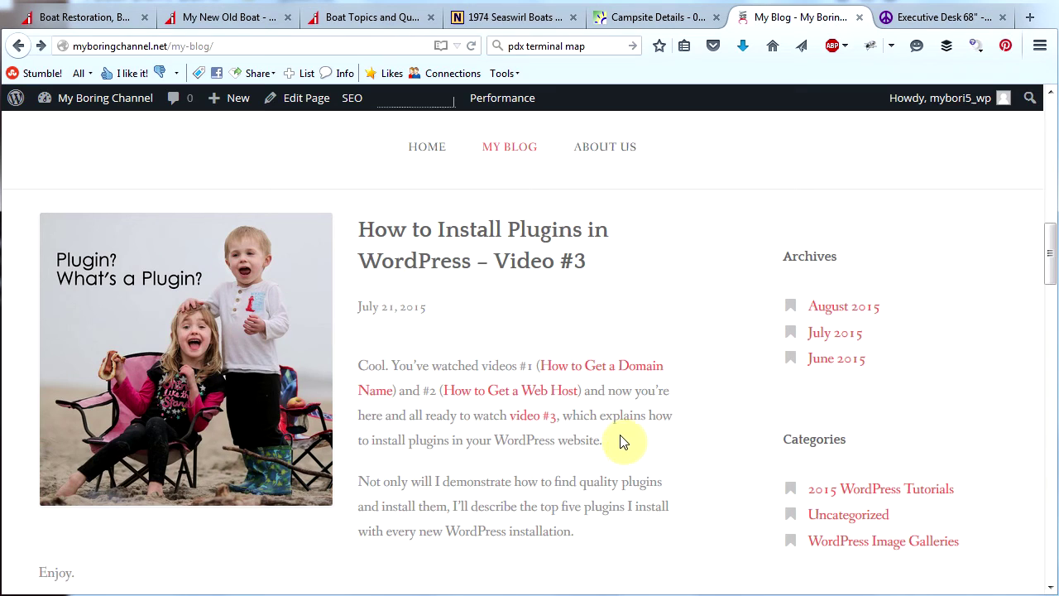
Edit the How to Install Plugins in WordPress – Video #3 post, insert a Read More tag after its first paragraph and update it.
left_click(486, 253)
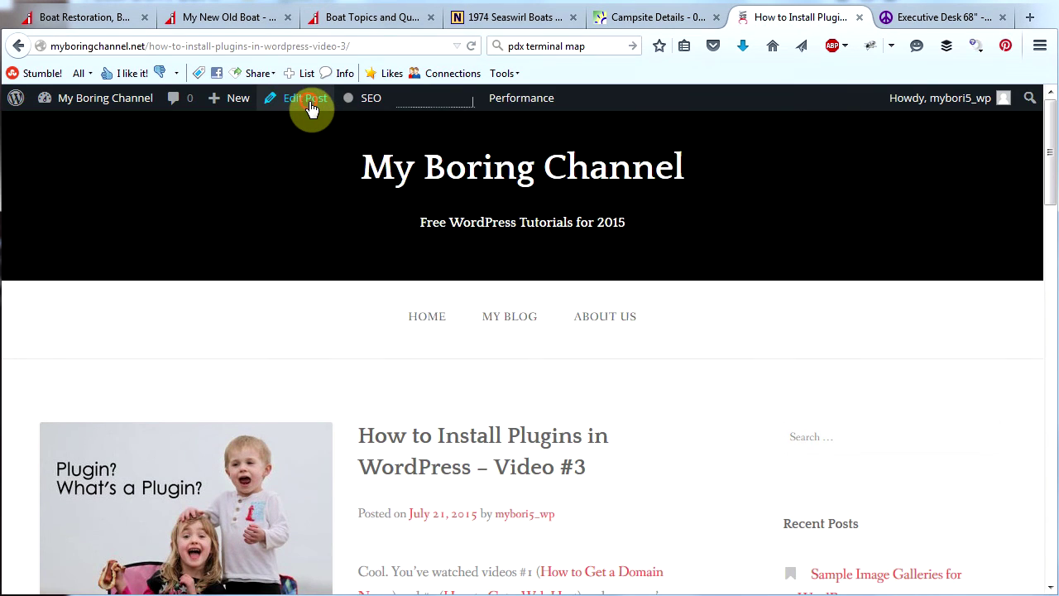
left_click(308, 101)
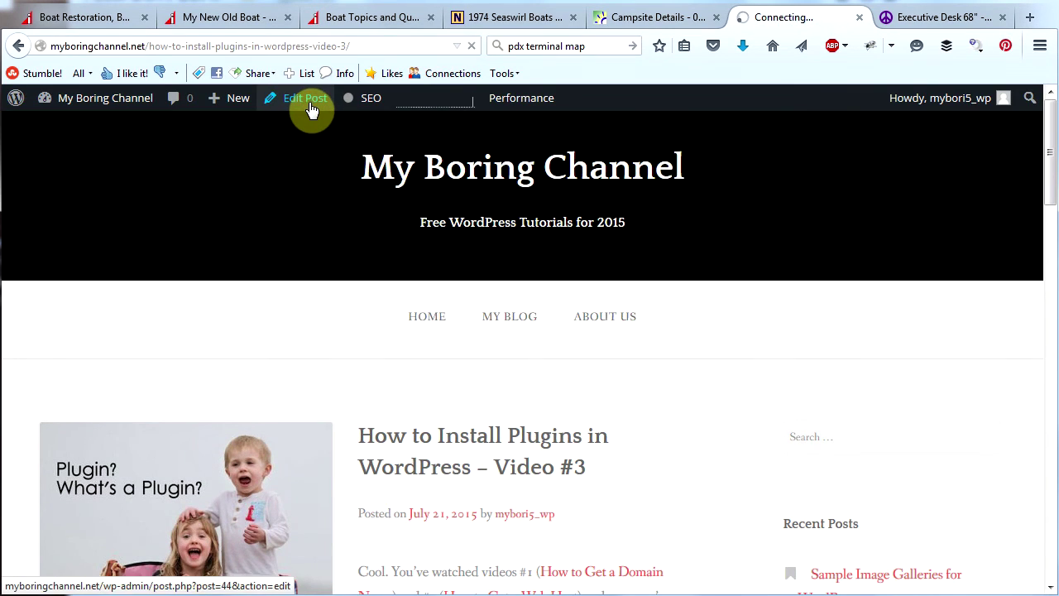
left_click(232, 369)
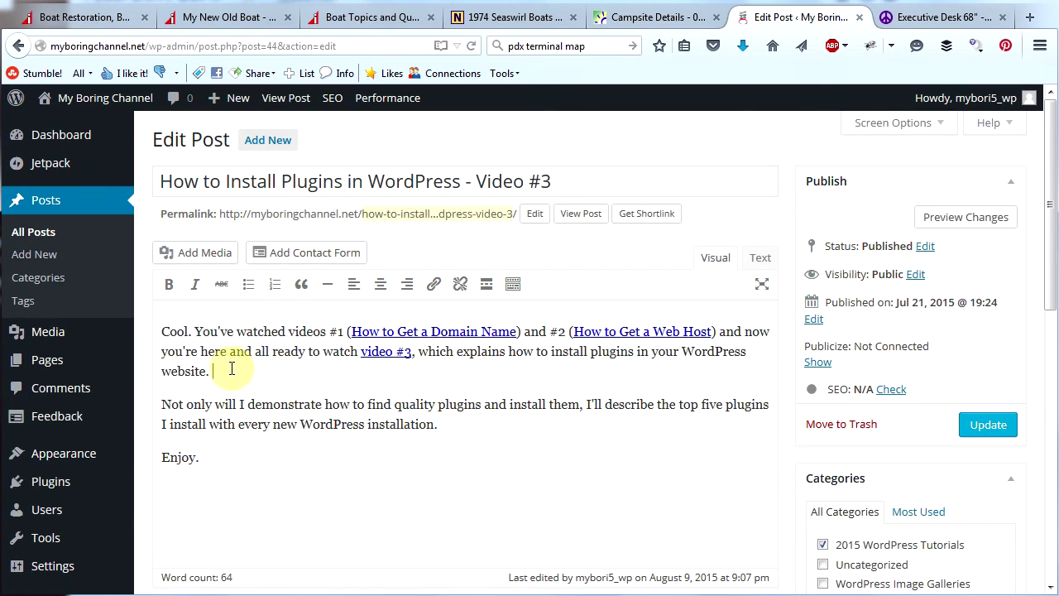
left_click(486, 290)
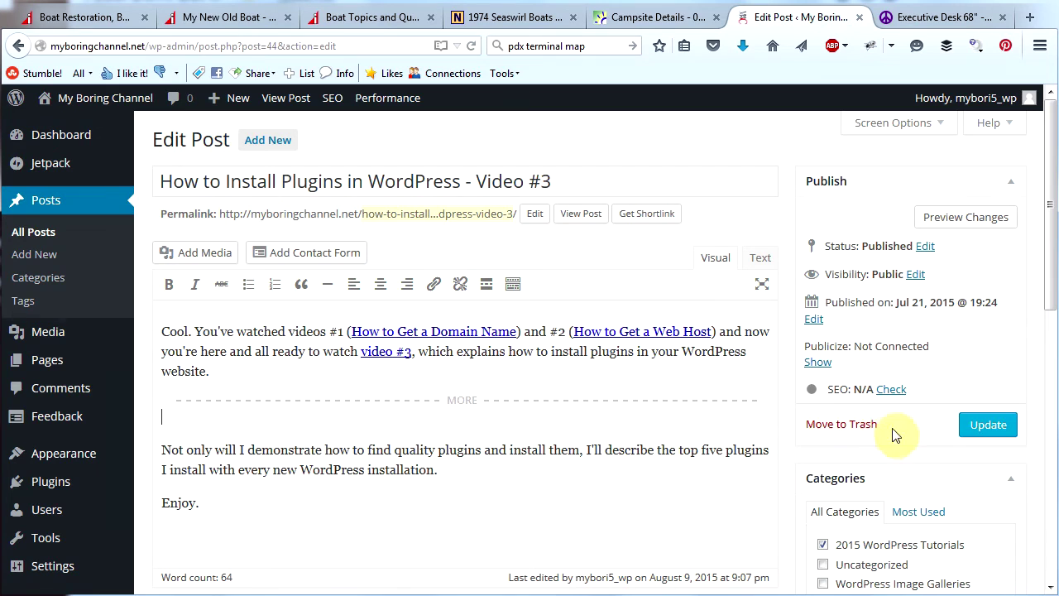
left_click(986, 435)
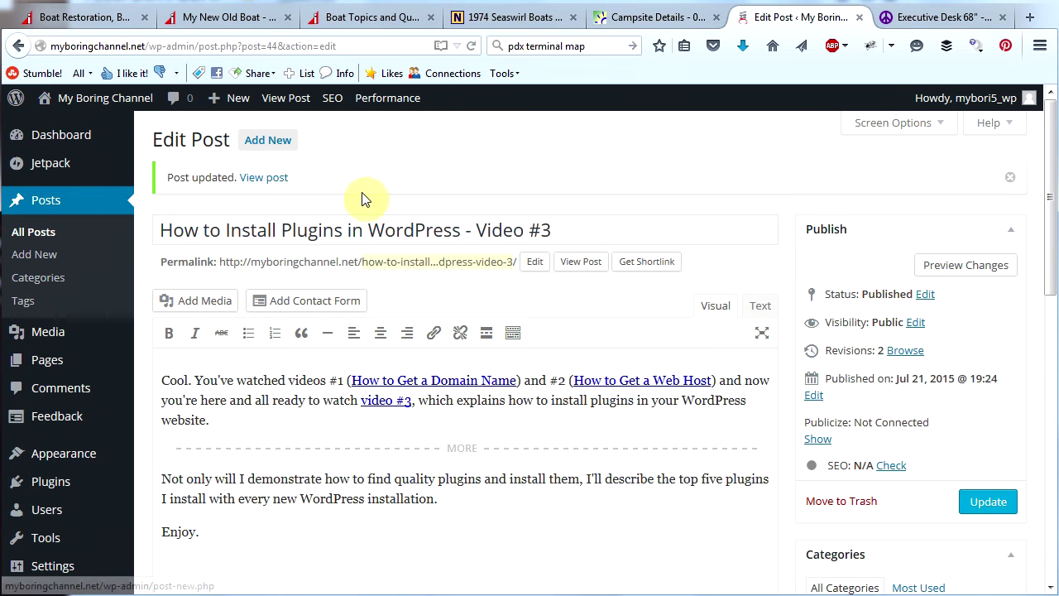
Check how the How to Install Plugins post and the posts below it appear on the My Blog page.
mouse_move(91, 101)
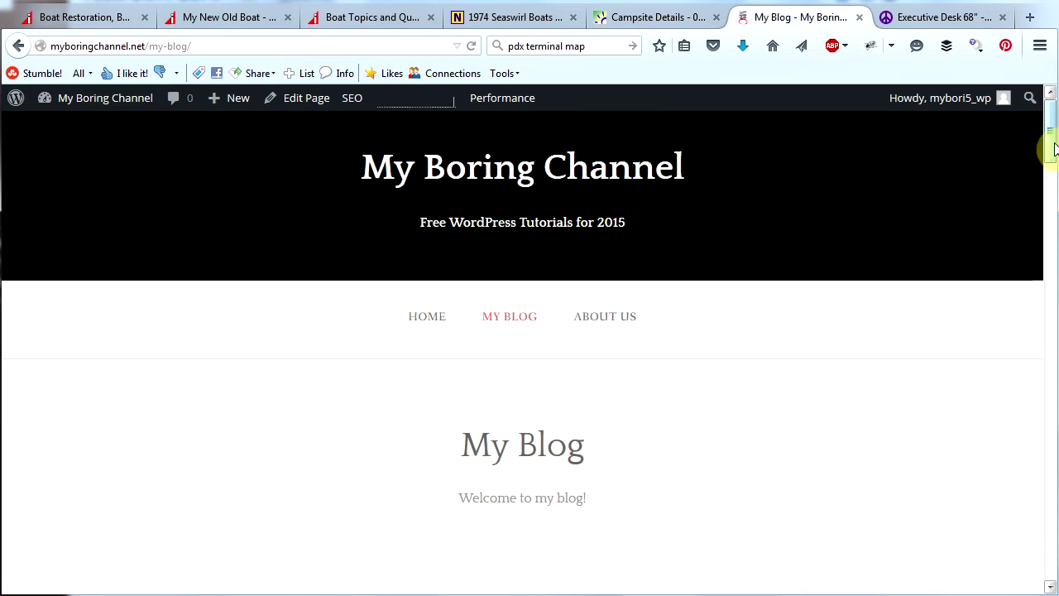
left_click_drag(1050, 143, 1051, 280)
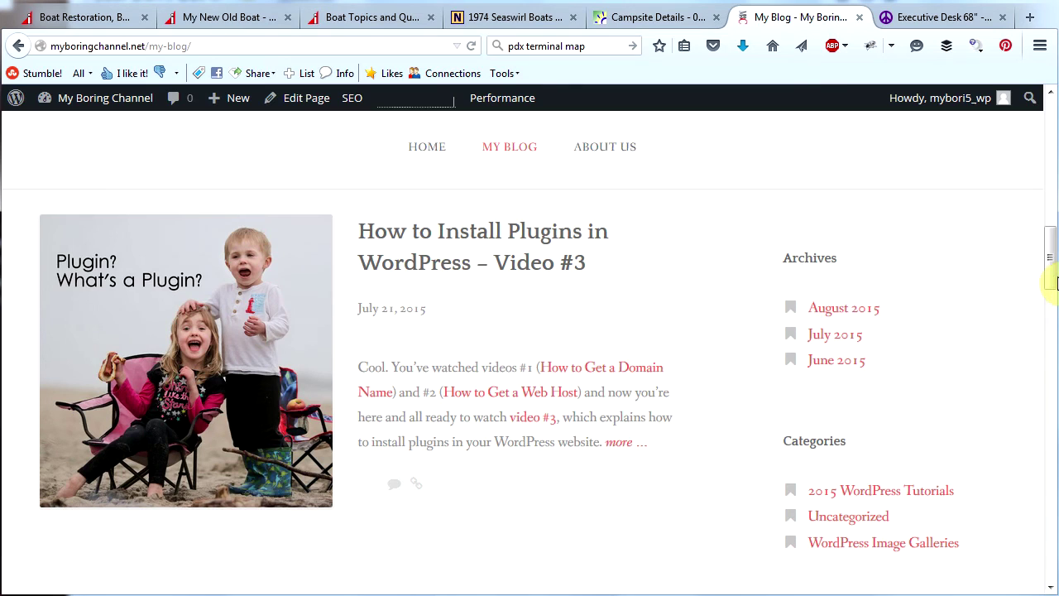
left_click_drag(1053, 277, 1051, 341)
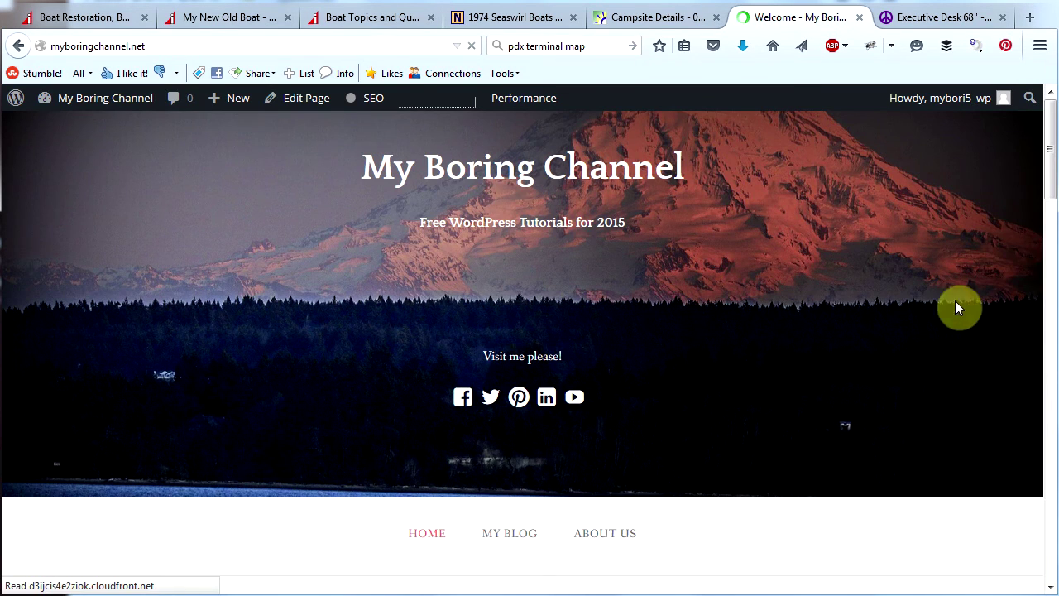
Look through the site's Home page down to its footer and return to the My Blog page.
left_click_drag(1051, 149, 1051, 431)
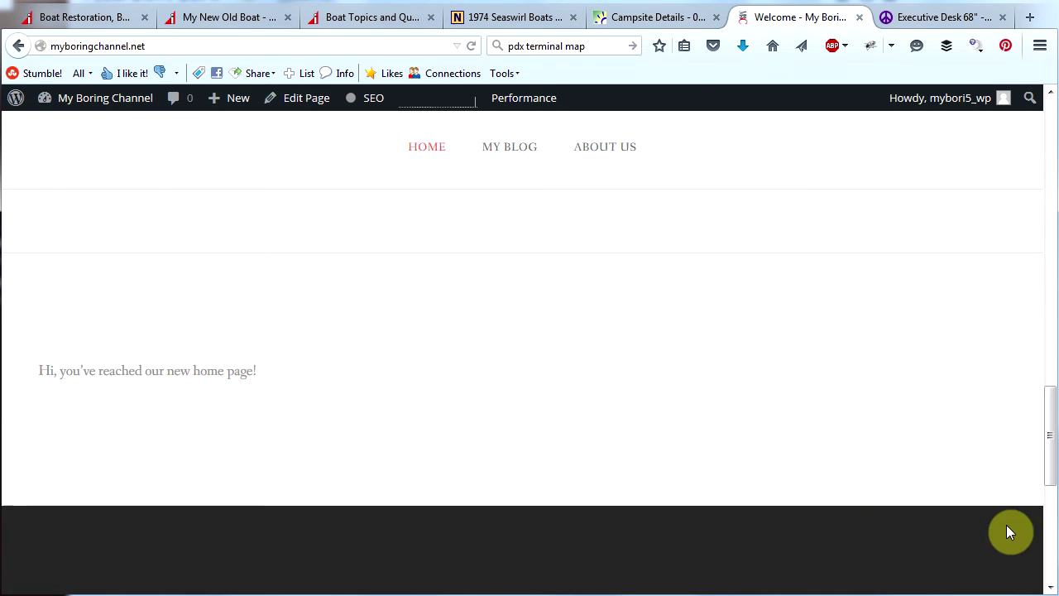
left_click_drag(1051, 469, 1048, 169)
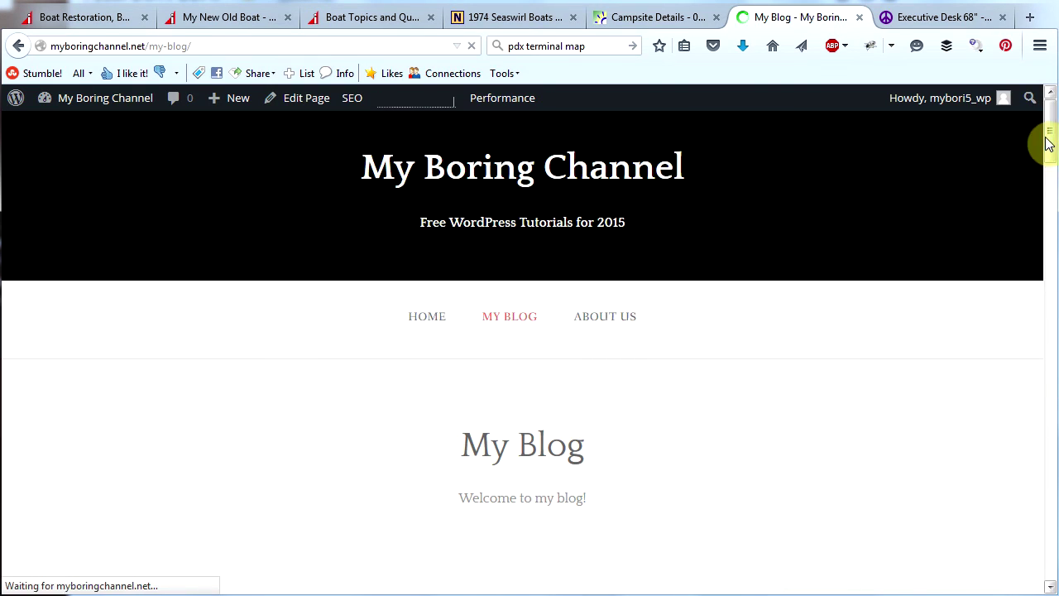
mouse_move(1048, 136)
left_mouse_down()
mouse_move(1048, 342)
mouse_move(1052, 120)
left_mouse_up()
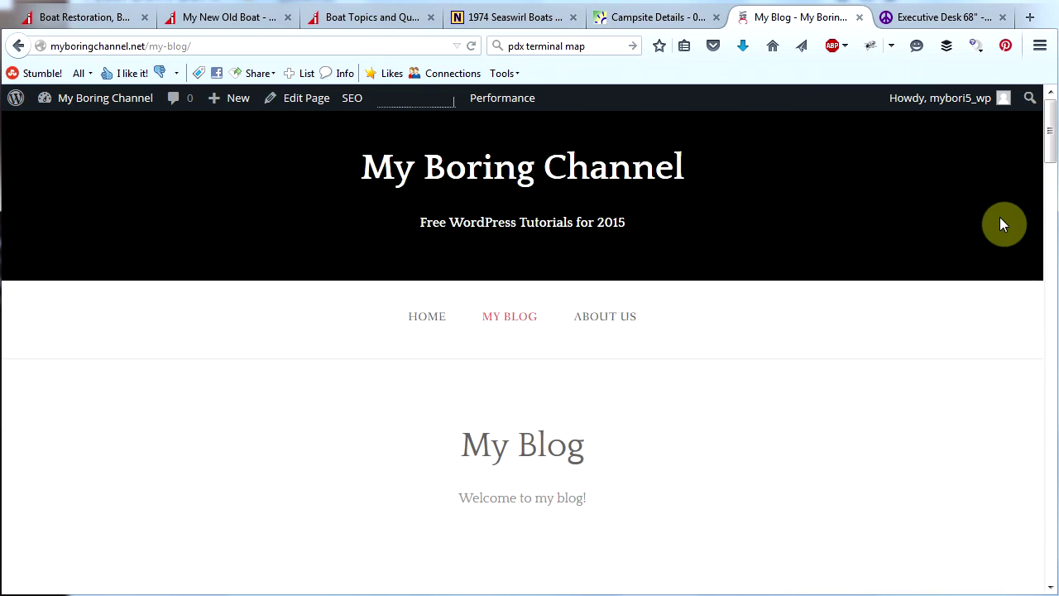